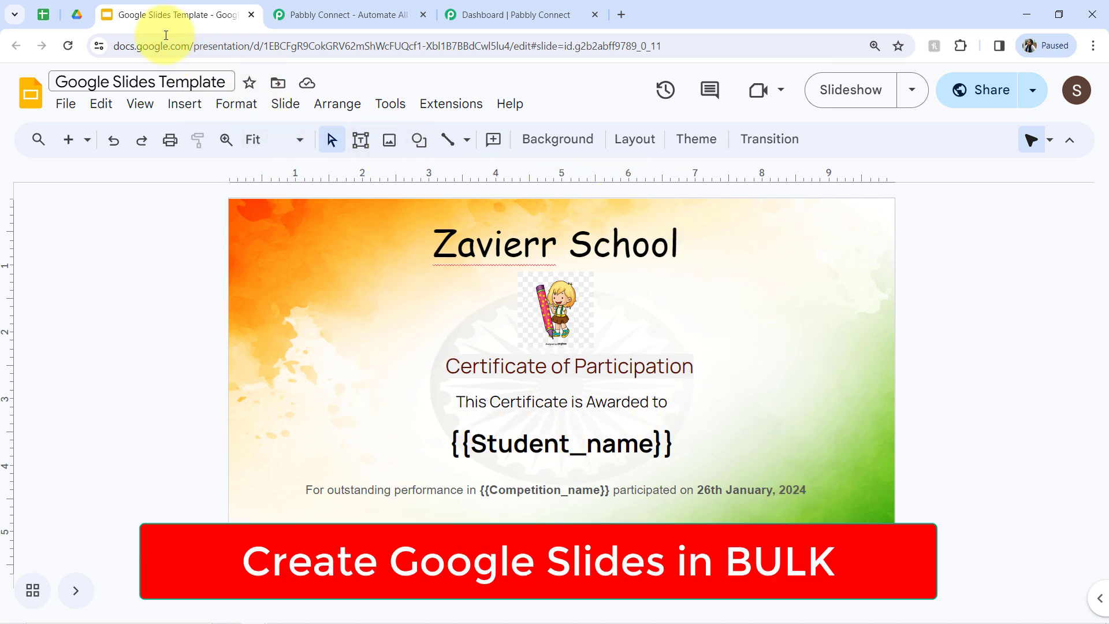
Review the Google Slides Template certificate and the student rows in the All Student Data spreadsheet
click(43, 15)
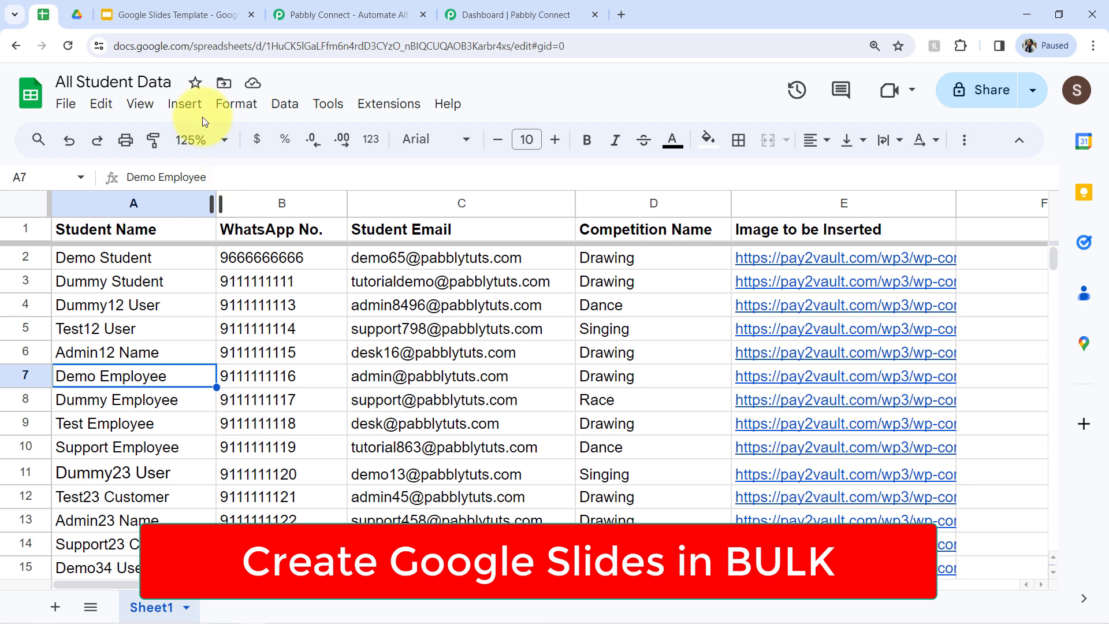
click(162, 7)
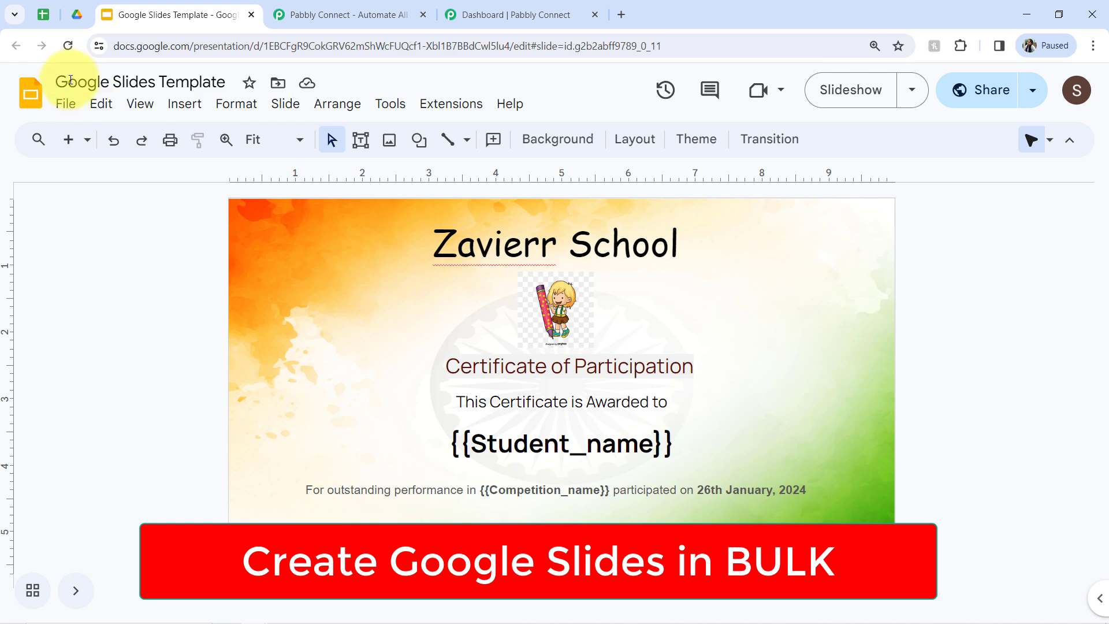
click(47, 19)
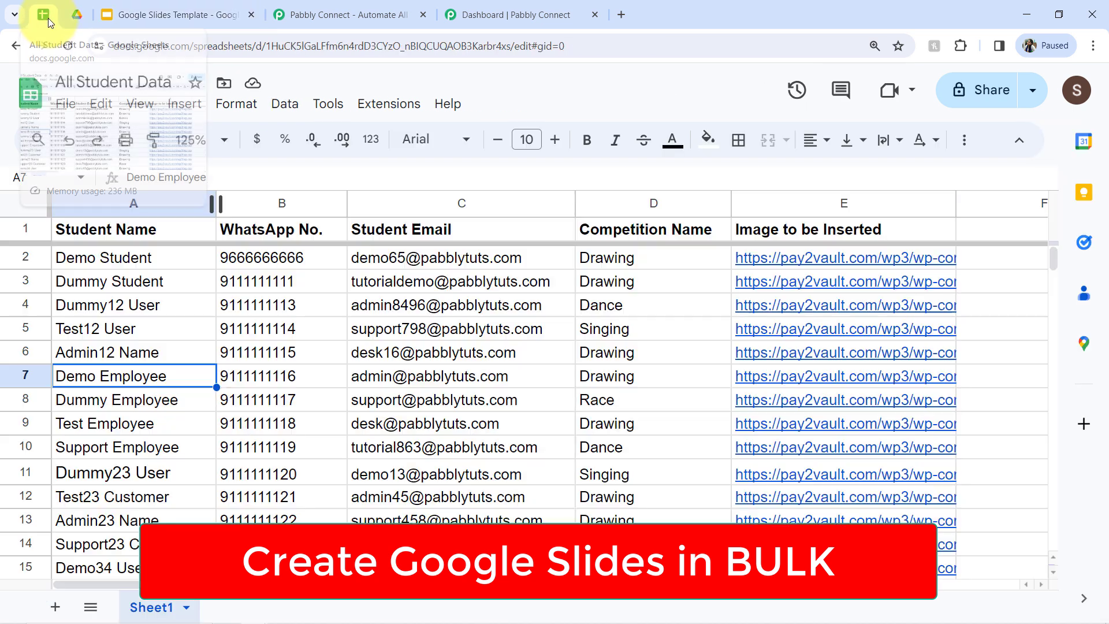
click(28, 257)
click(21, 283)
click(27, 306)
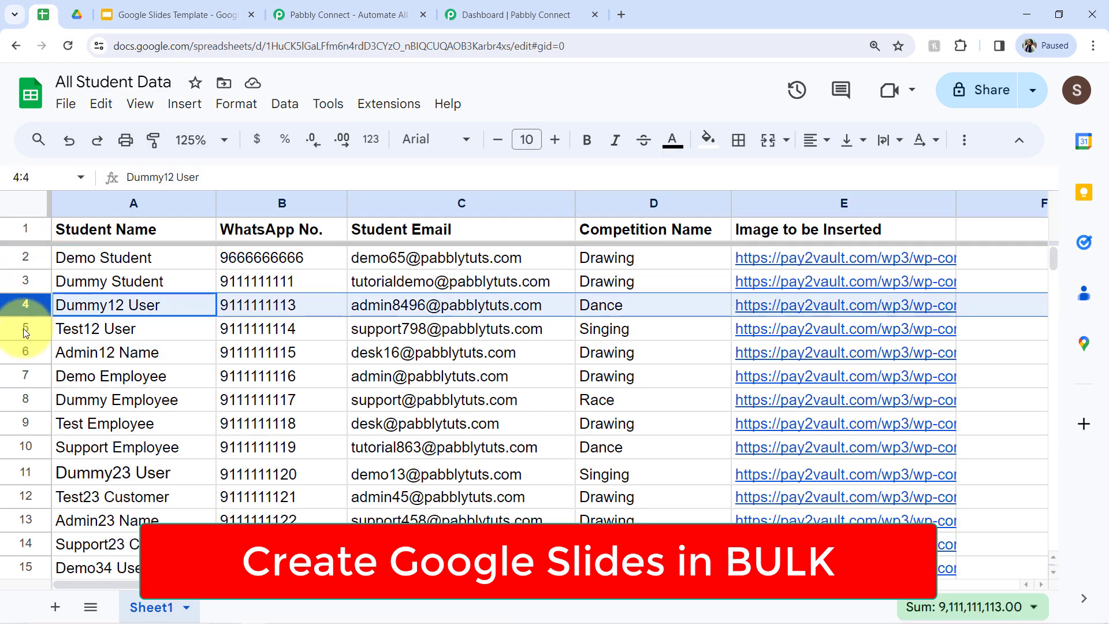
click(25, 328)
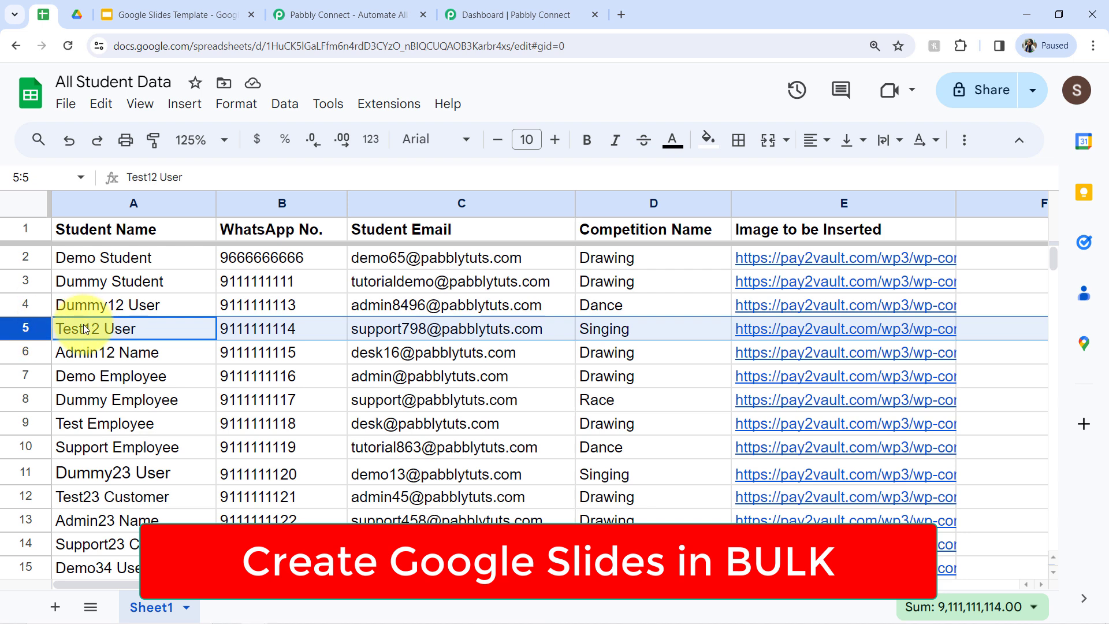
Check the All Certificates of Students - Jan, 2024 folder in Google Drive and highlight columns A to E of the student spreadsheet
click(74, 13)
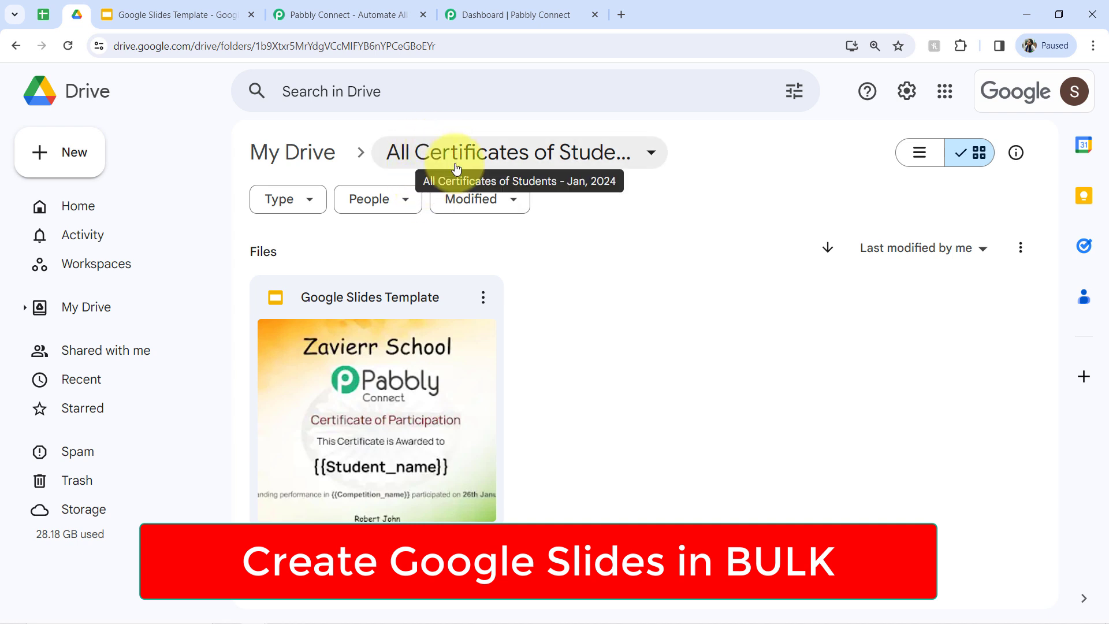
click(43, 15)
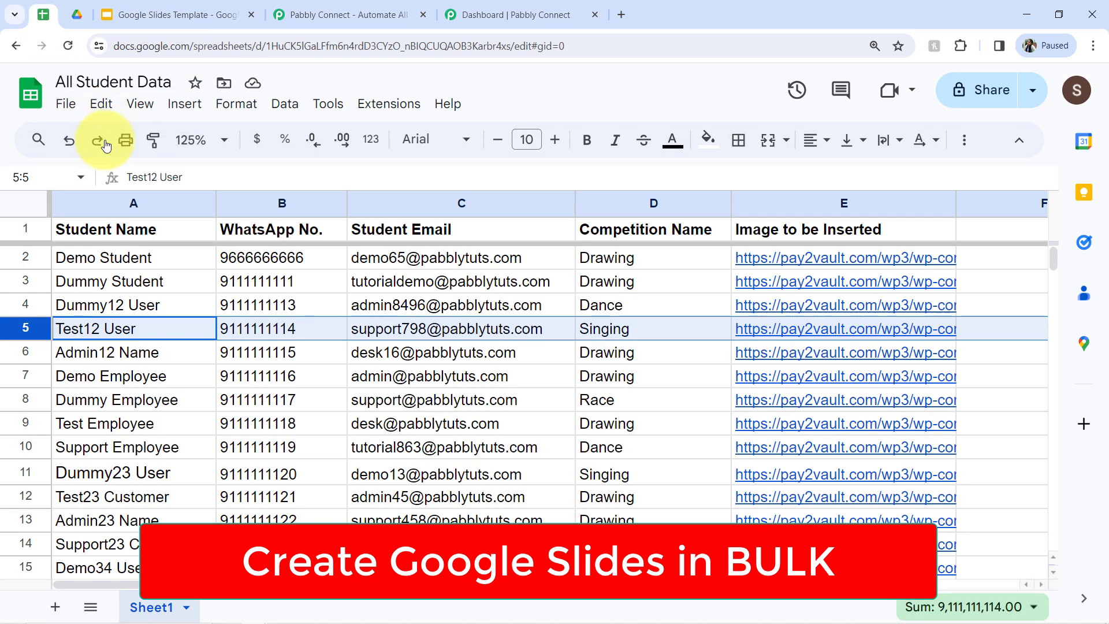
drag(123, 199, 793, 215)
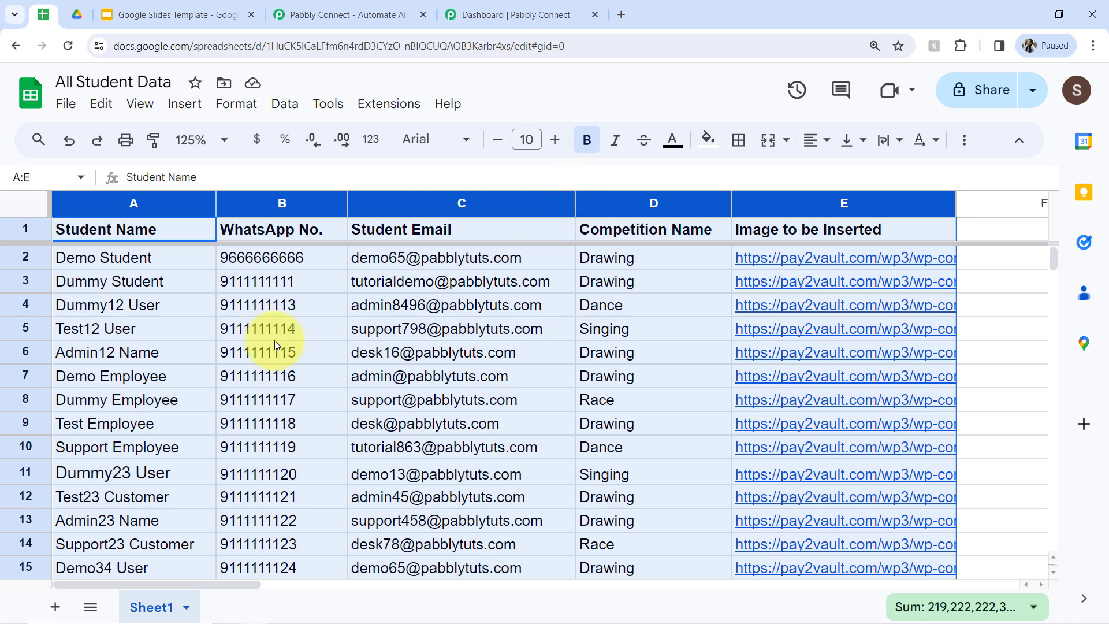
Examine the {{Student_name}} and {{Competition_name}} placeholders in the Google Slides Template certificate
click(105, 8)
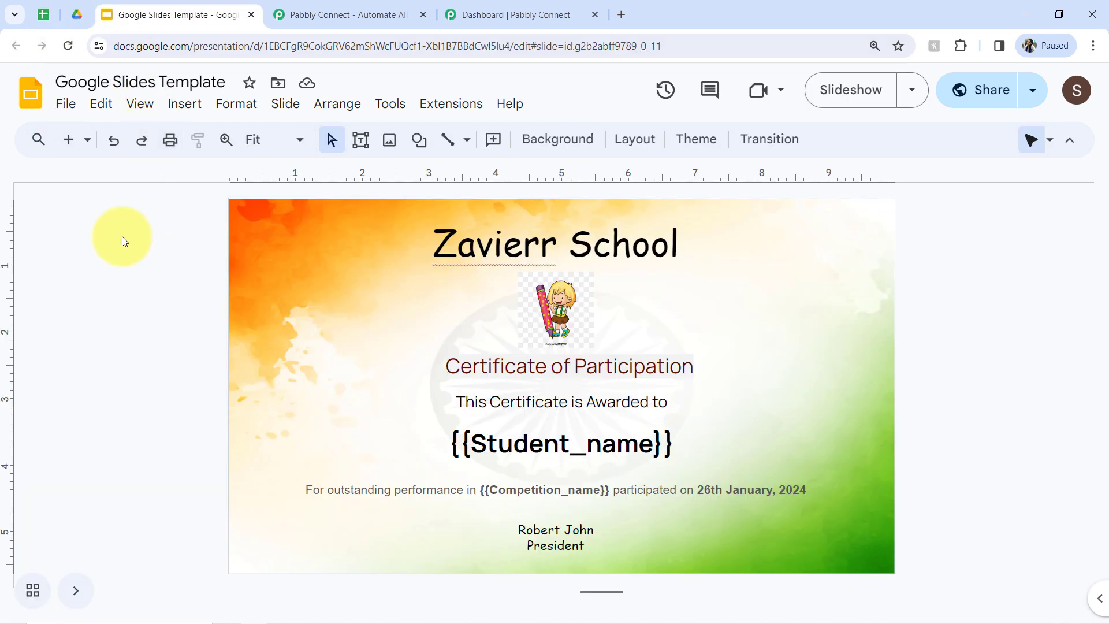
drag(80, 79, 215, 83)
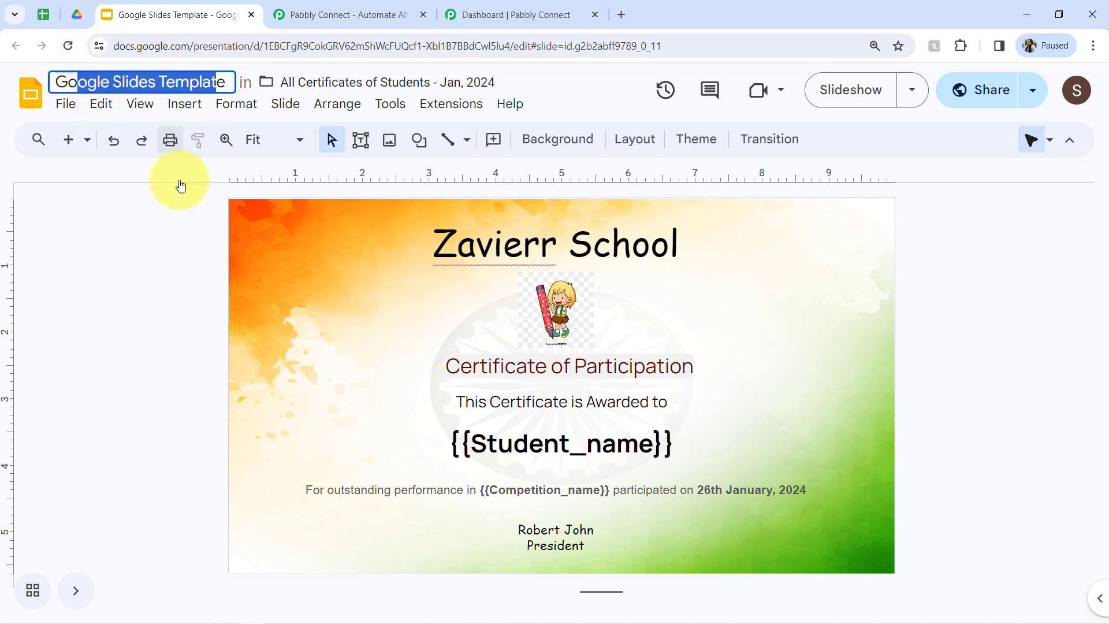
click(465, 444)
drag(465, 444, 681, 451)
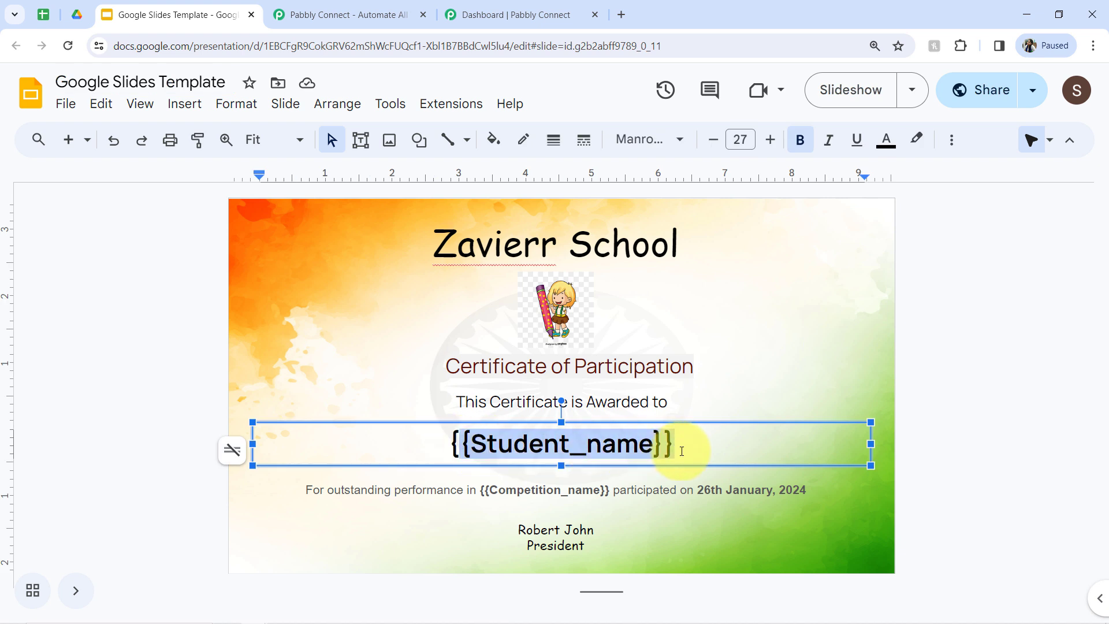
click(523, 489)
drag(486, 493, 597, 493)
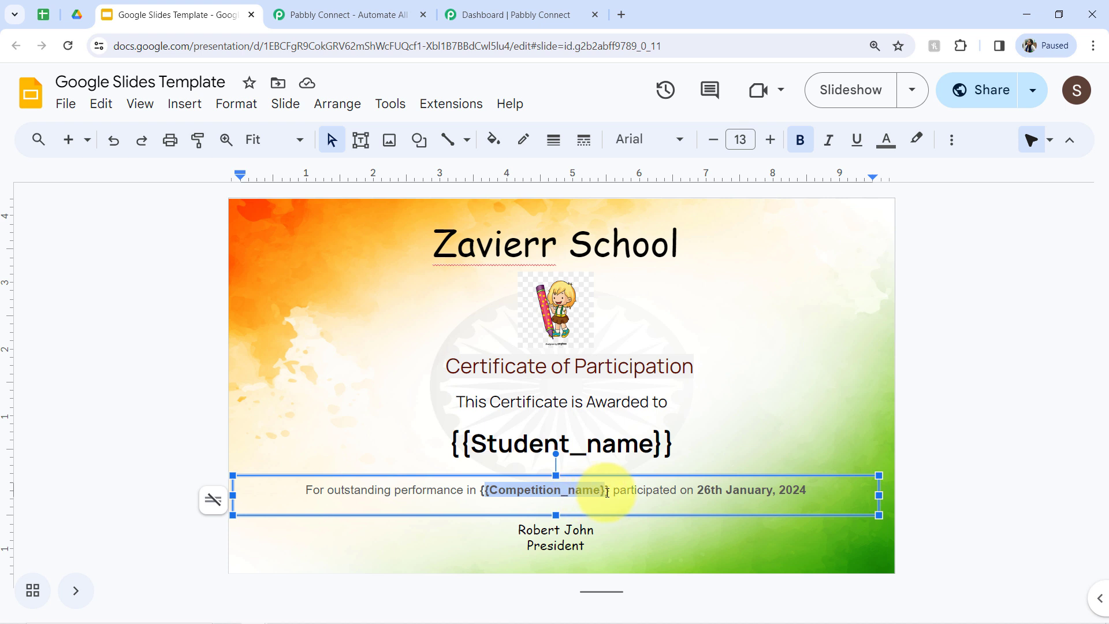
click(558, 443)
drag(460, 442, 669, 451)
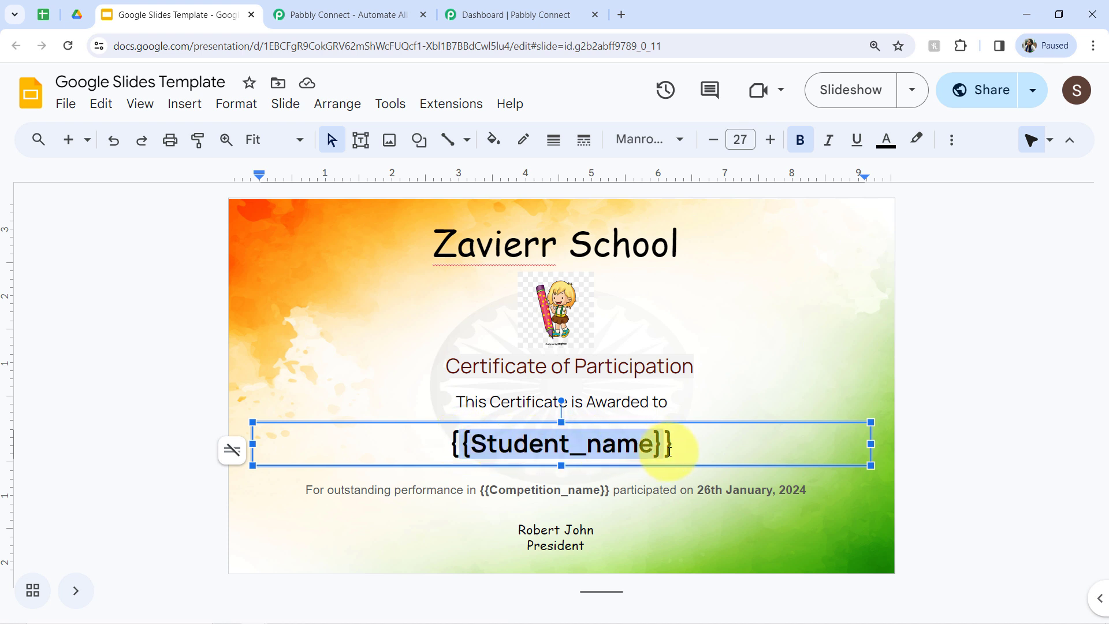
drag(535, 490, 609, 492)
click(43, 11)
click(185, 13)
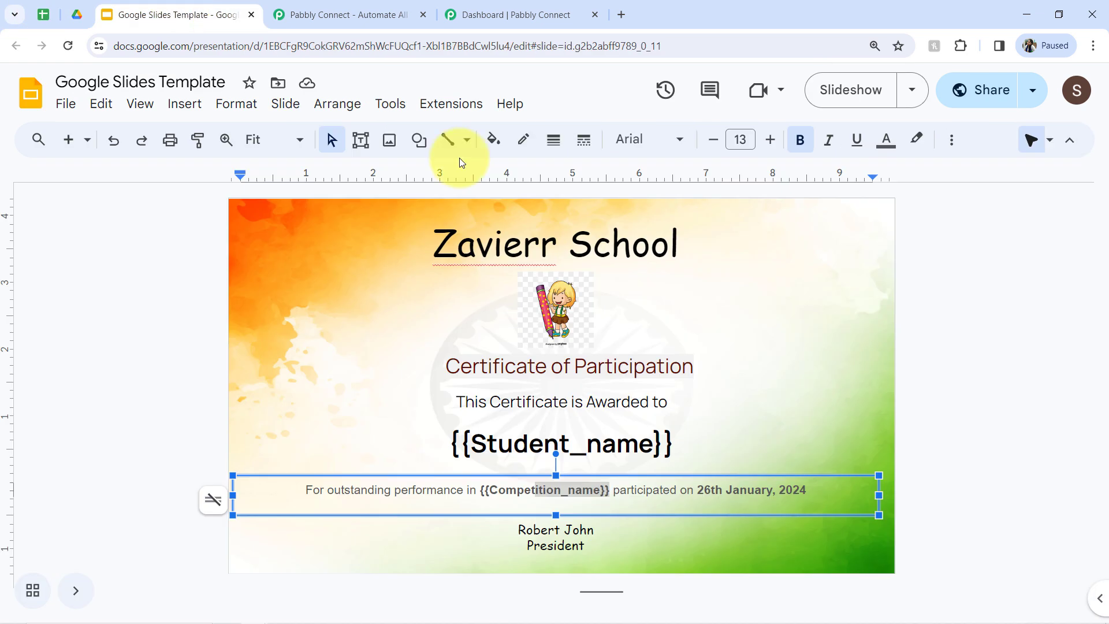
click(476, 445)
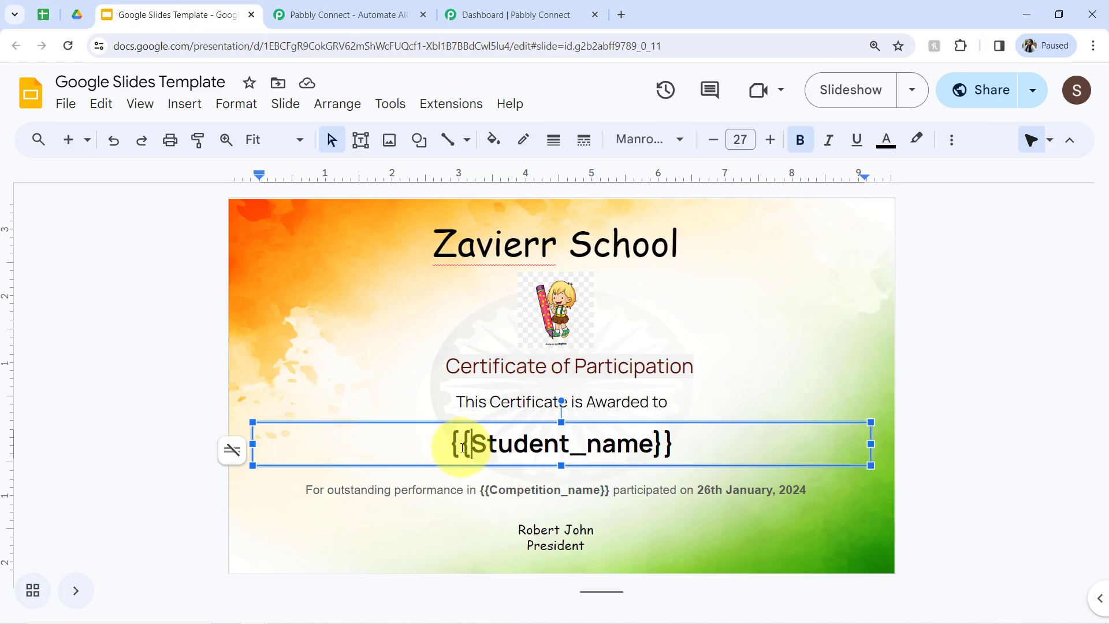
drag(469, 445, 625, 449)
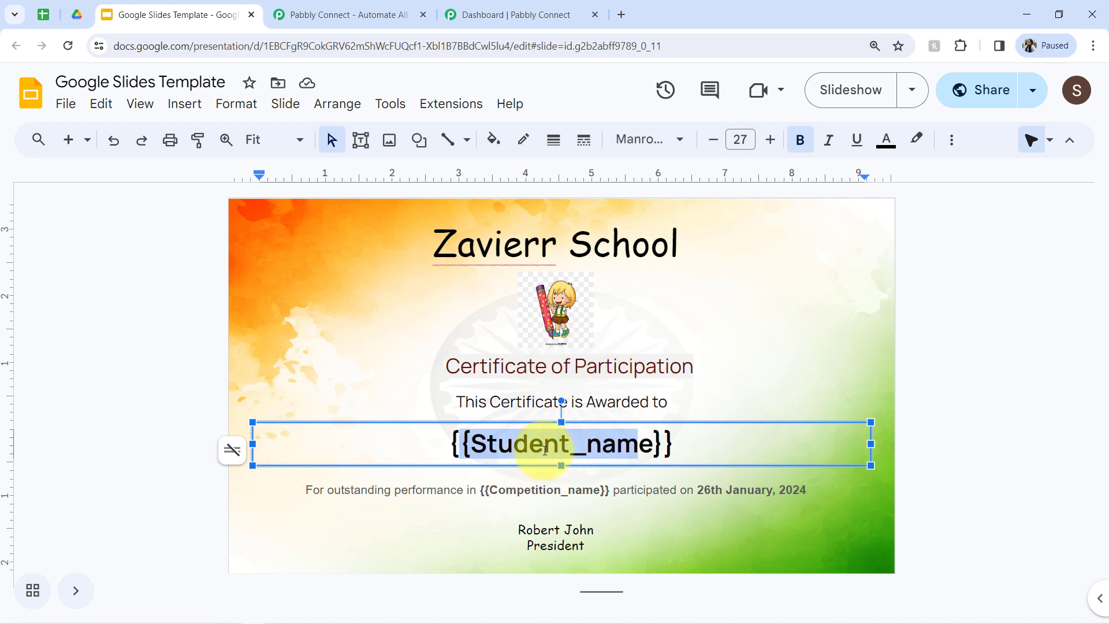
drag(487, 446, 601, 446)
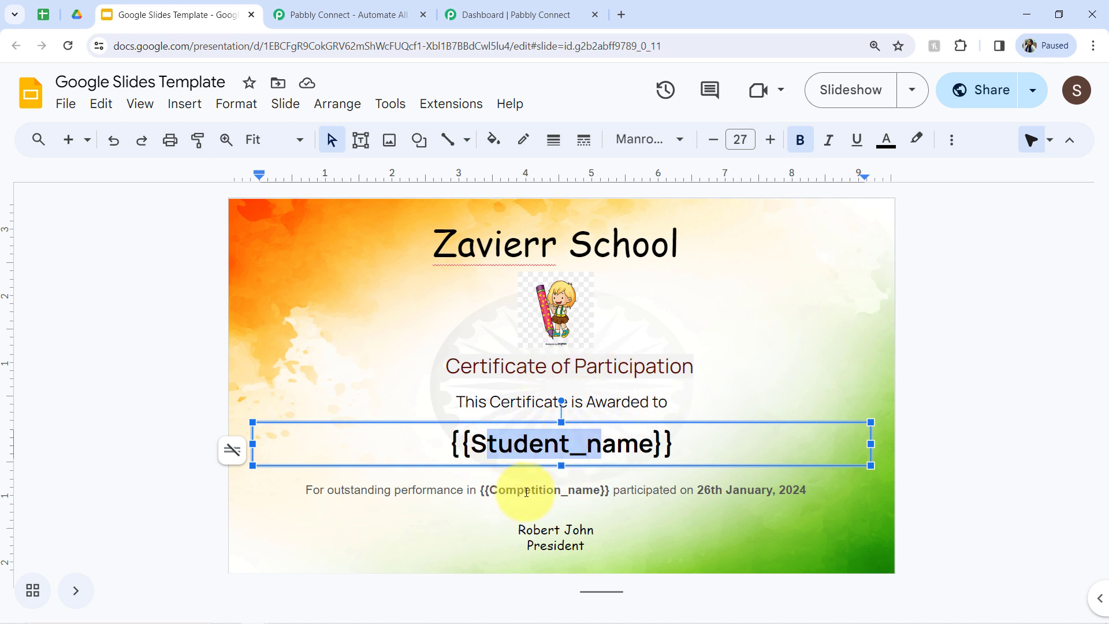
drag(497, 490, 582, 490)
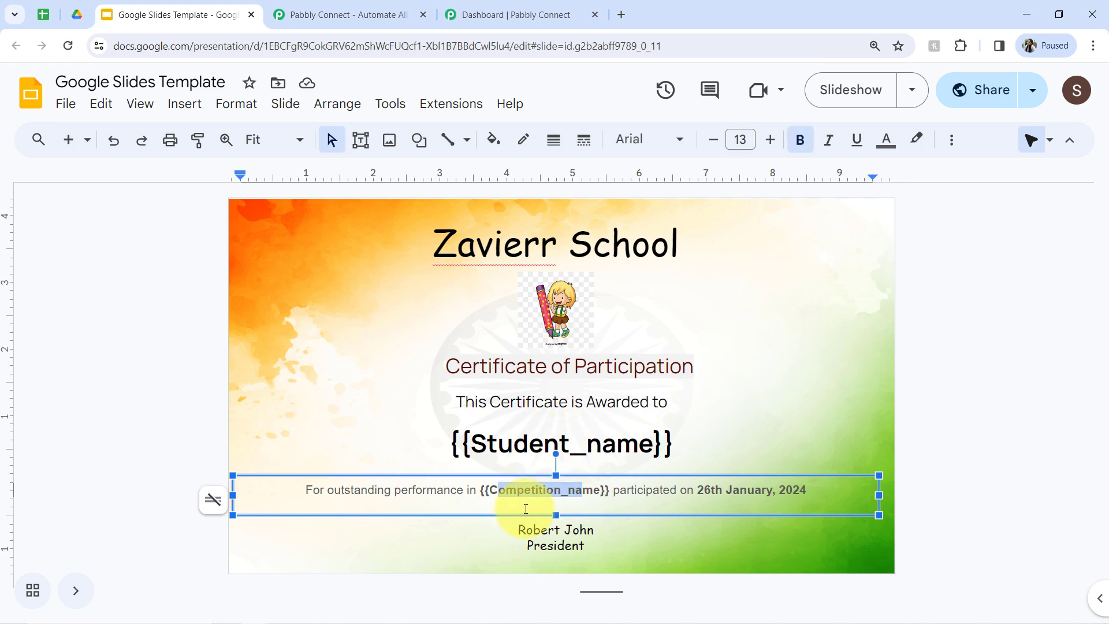
Inspect the Student Name entries and the Competition Name cells D2:D8 in the All Student Data spreadsheet
click(55, 21)
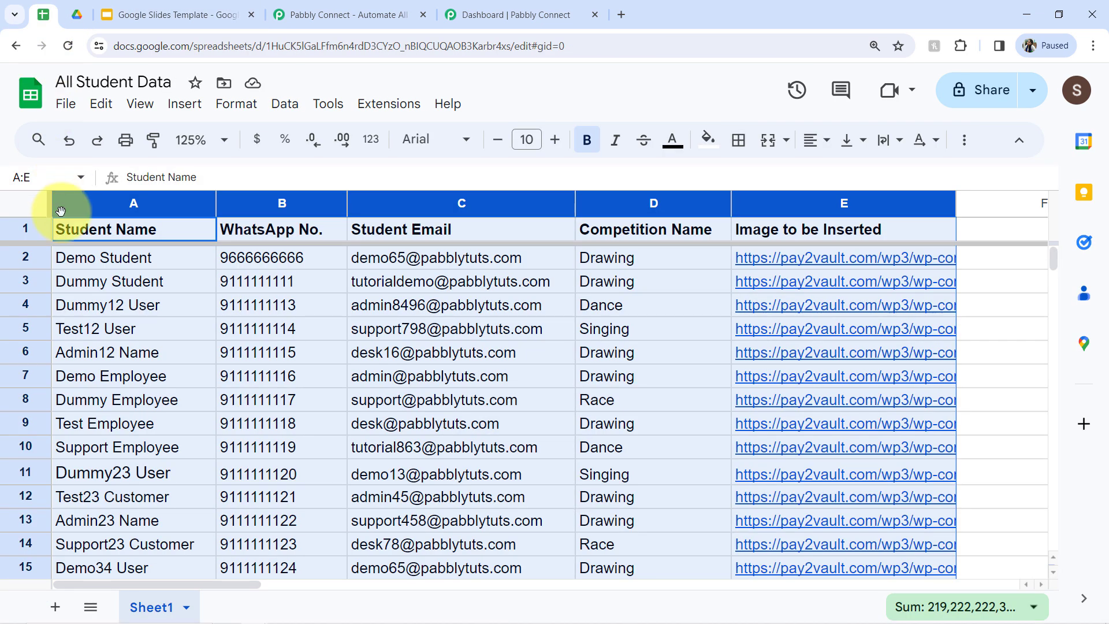
click(72, 281)
click(71, 305)
click(69, 383)
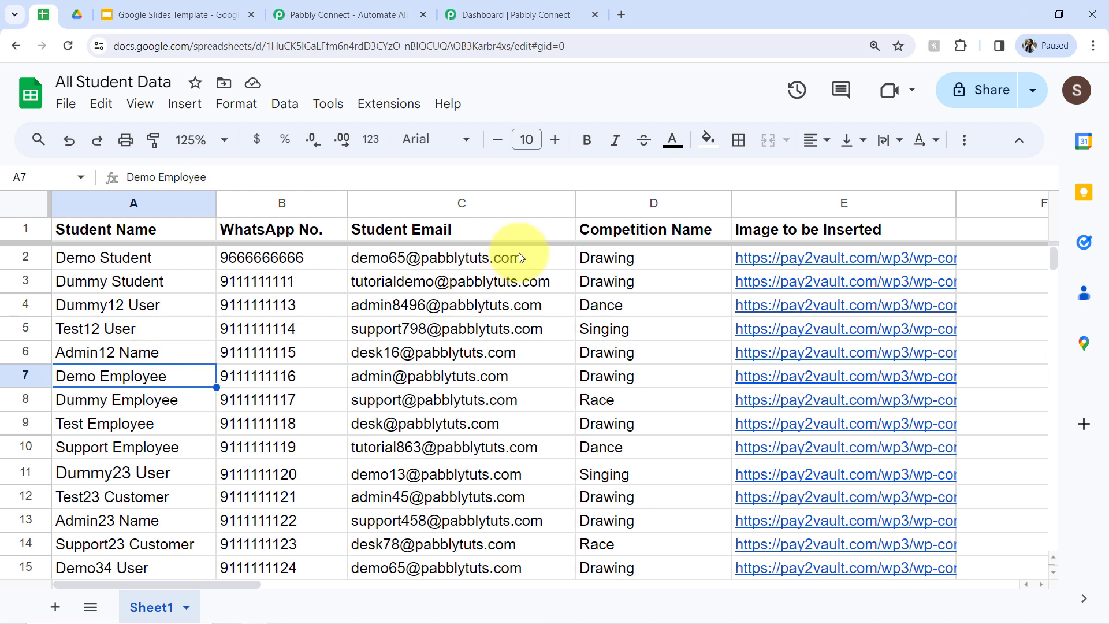
drag(592, 266, 611, 404)
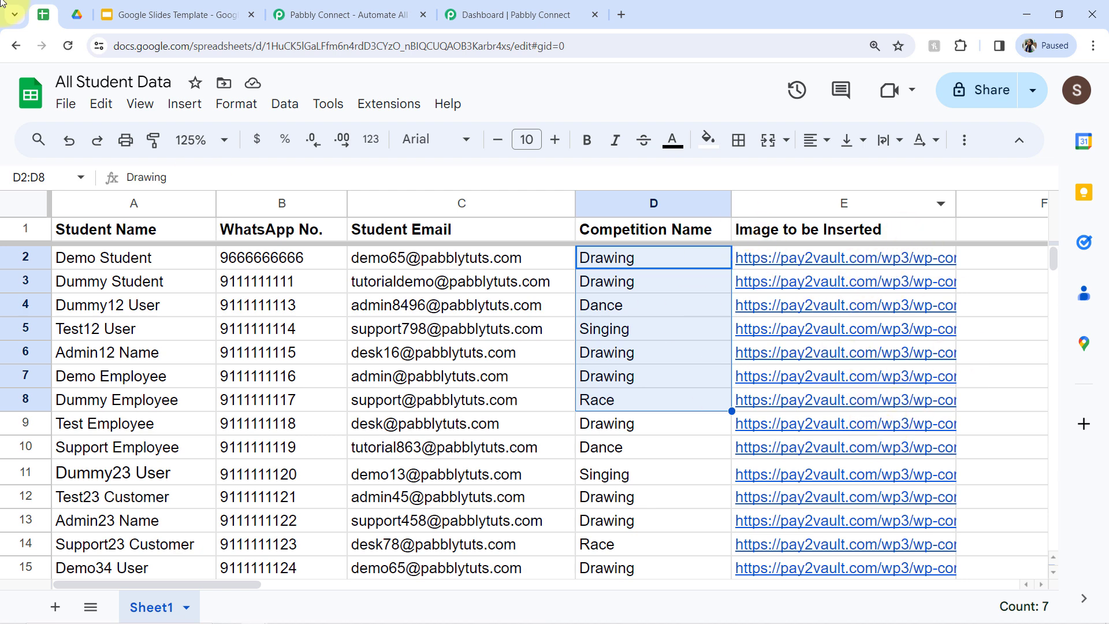
Examine the certificate template's image and the links in the spreadsheet's Image to be Inserted column
click(98, 5)
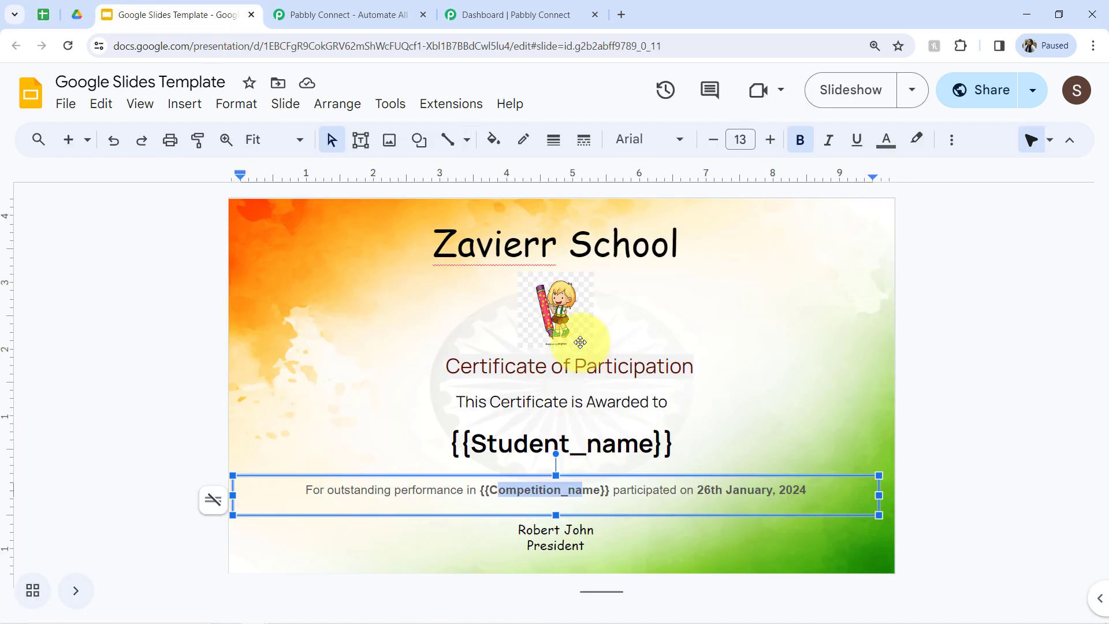
click(520, 315)
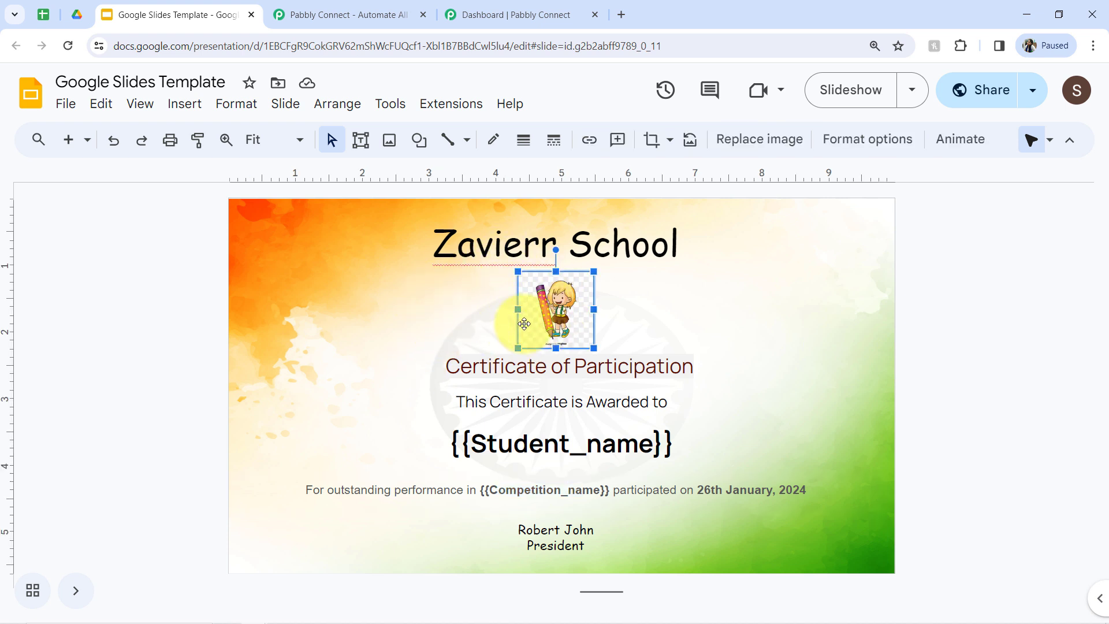
click(39, 16)
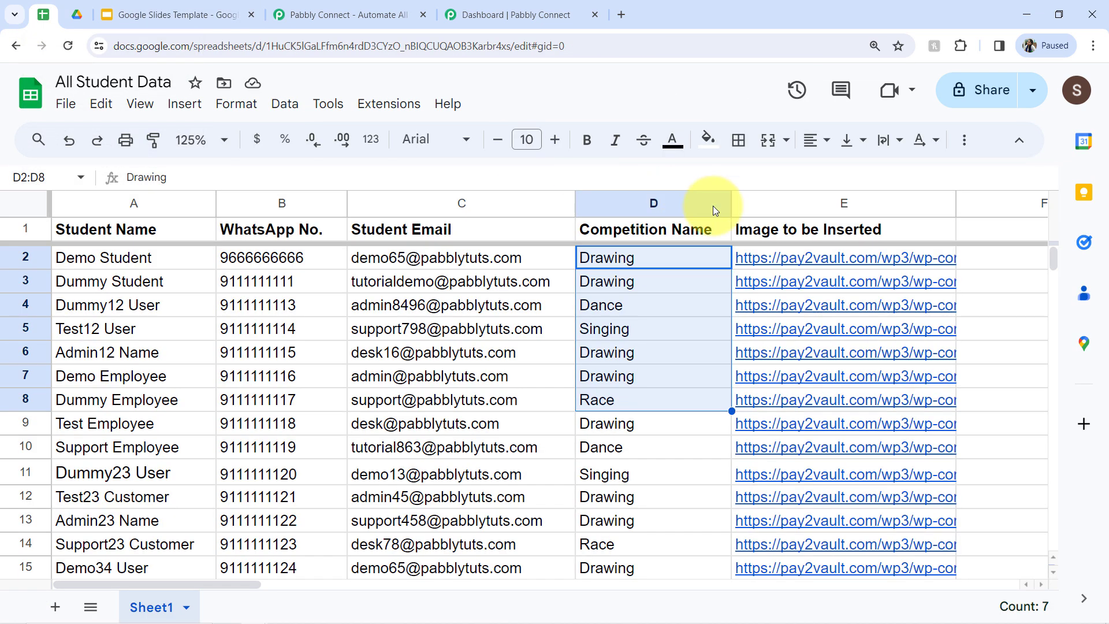
click(790, 244)
click(763, 282)
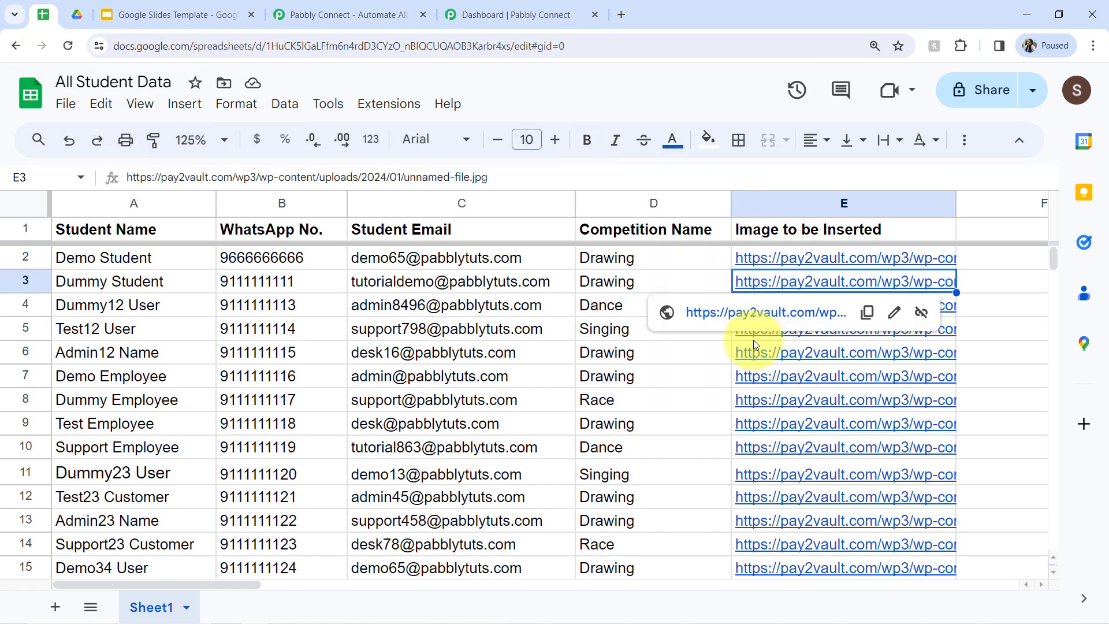
drag(756, 376, 765, 391)
click(119, 358)
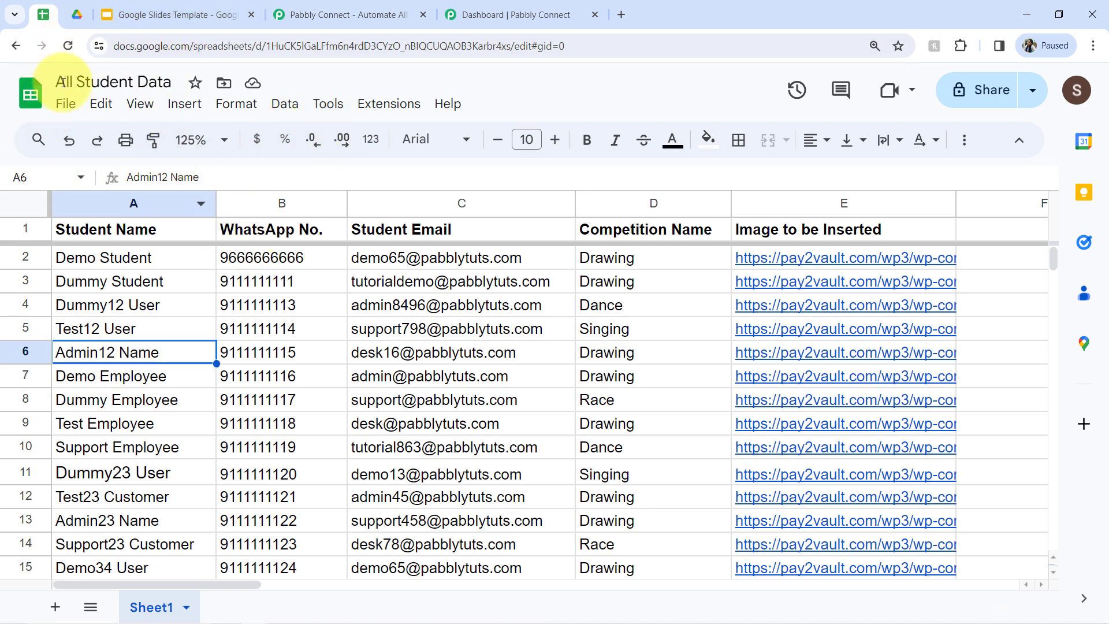
Pin the Google Slides Template tab in the browser
click(128, 7)
right_click(129, 7)
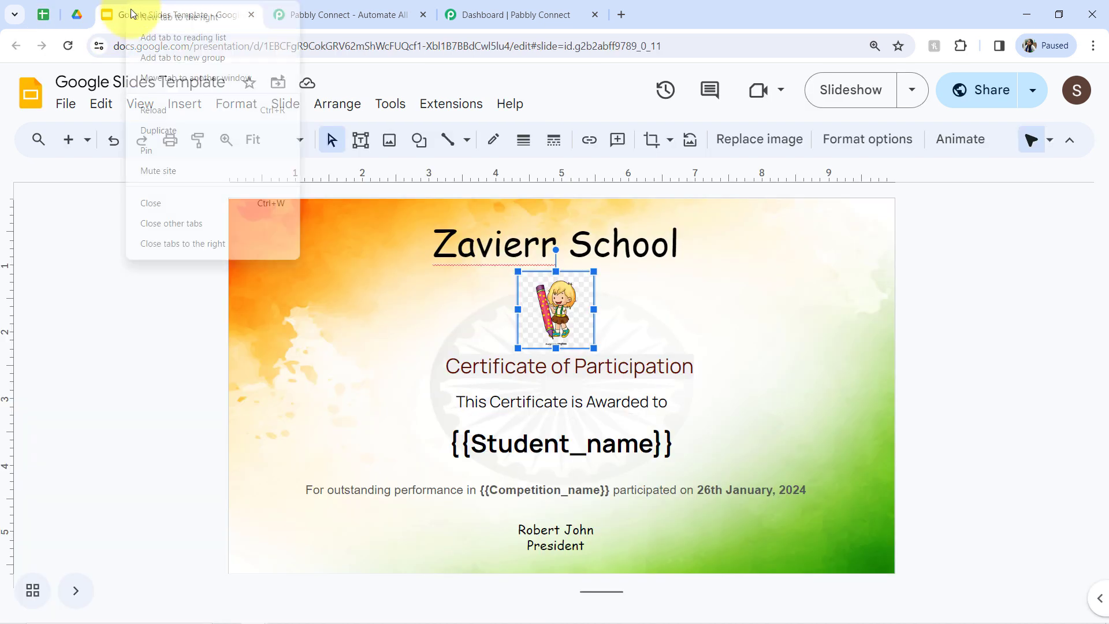
click(140, 151)
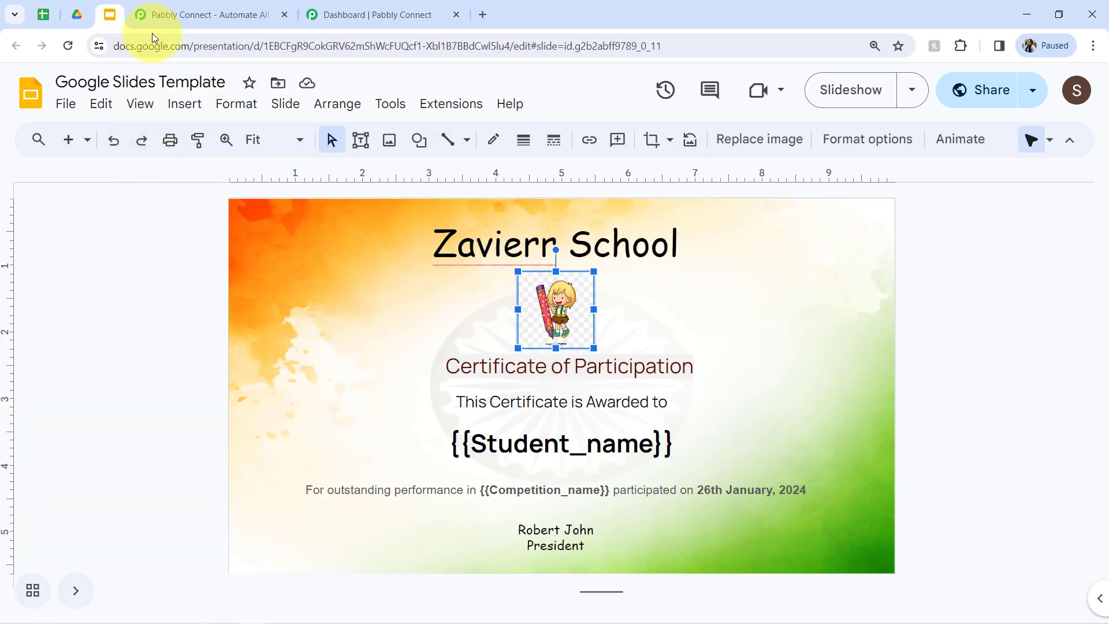
Review the Pabbly Connect homepage's address and headline, and switch to the Pabbly Connect dashboard
click(198, 9)
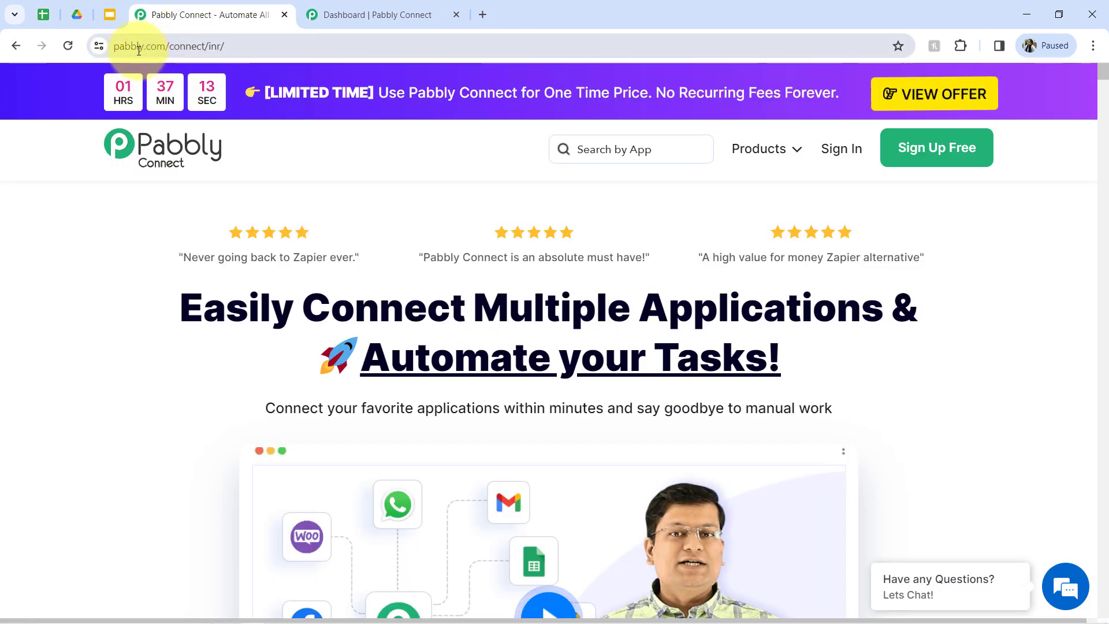
drag(130, 45, 245, 39)
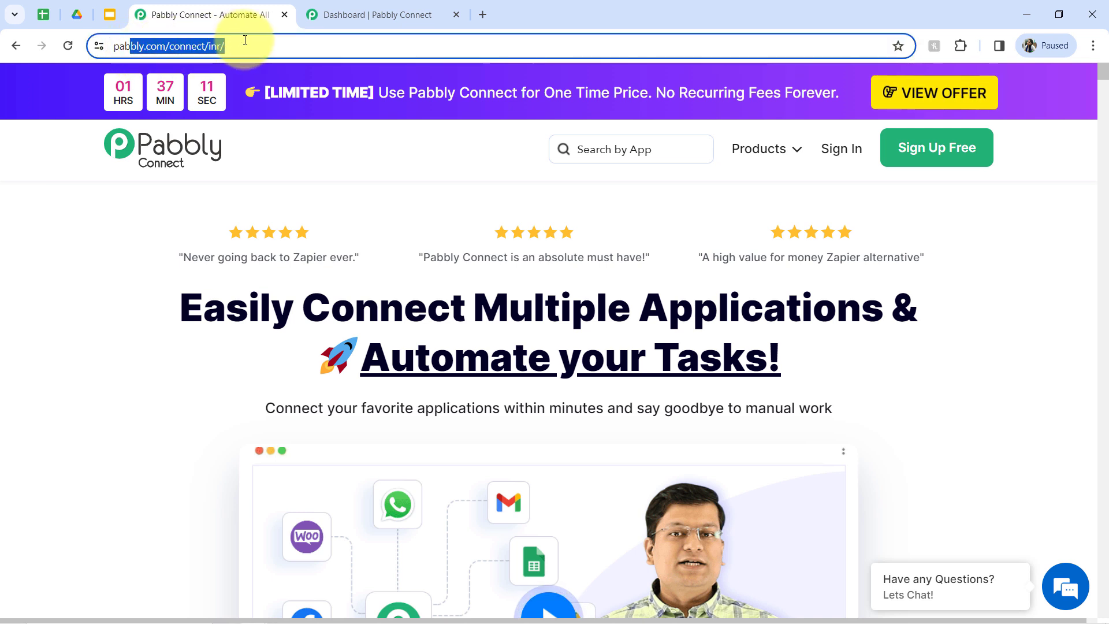
click(354, 7)
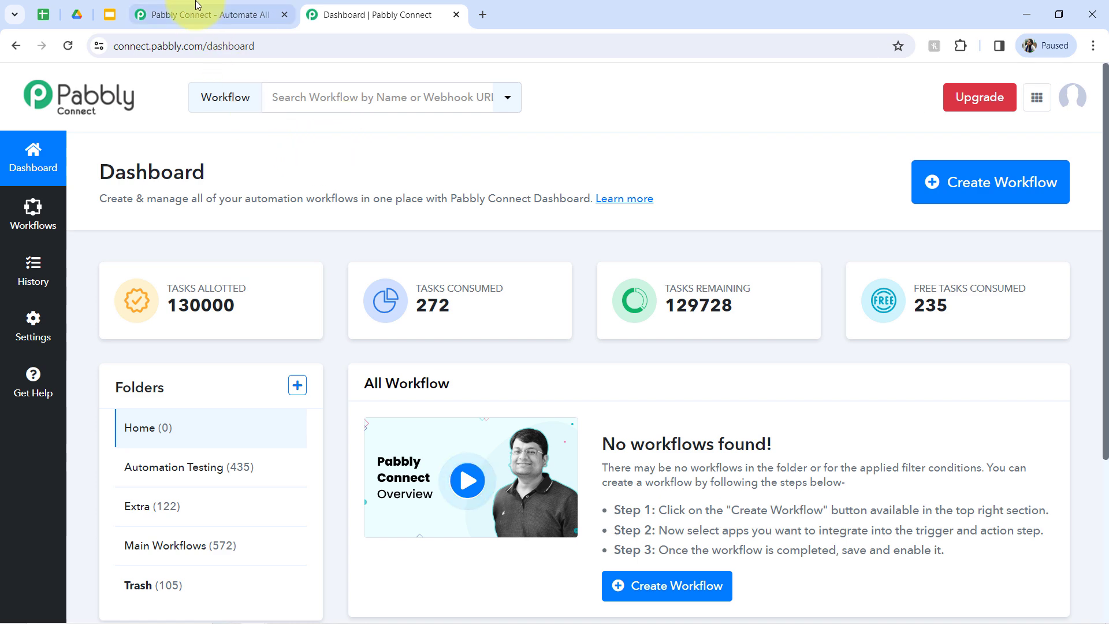
click(257, 12)
click(221, 305)
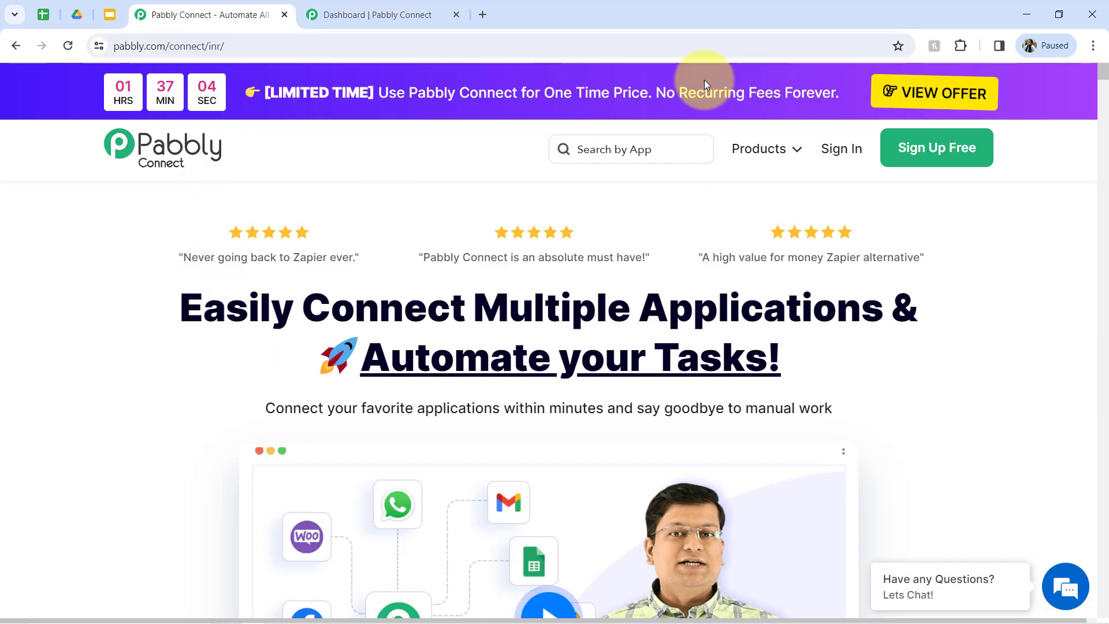
drag(204, 309, 294, 312)
drag(459, 330, 636, 389)
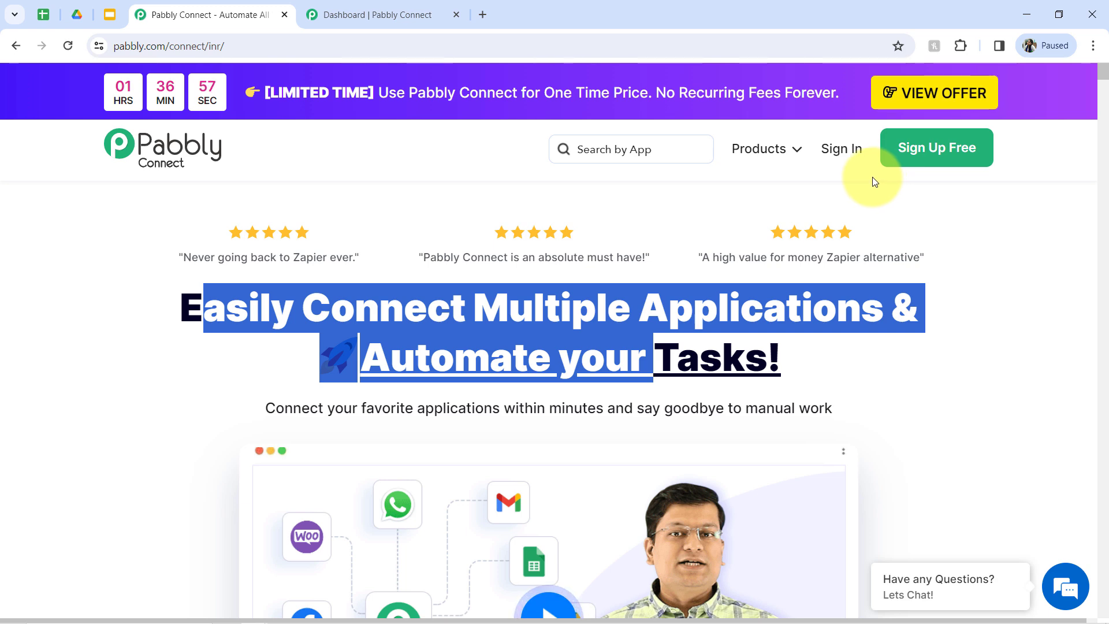
click(206, 314)
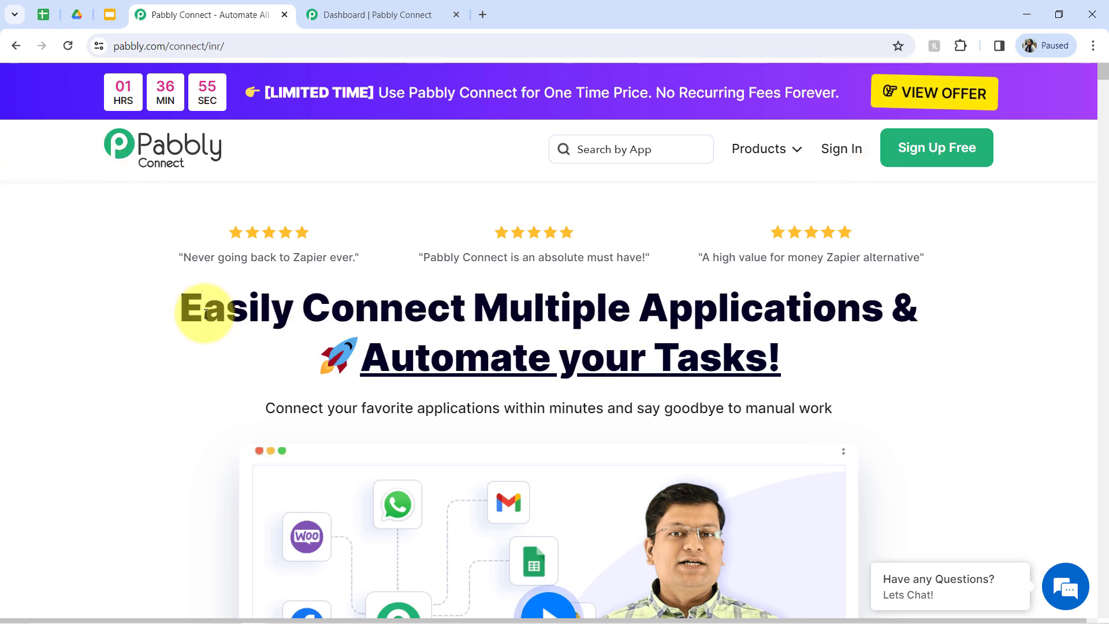
click(335, 14)
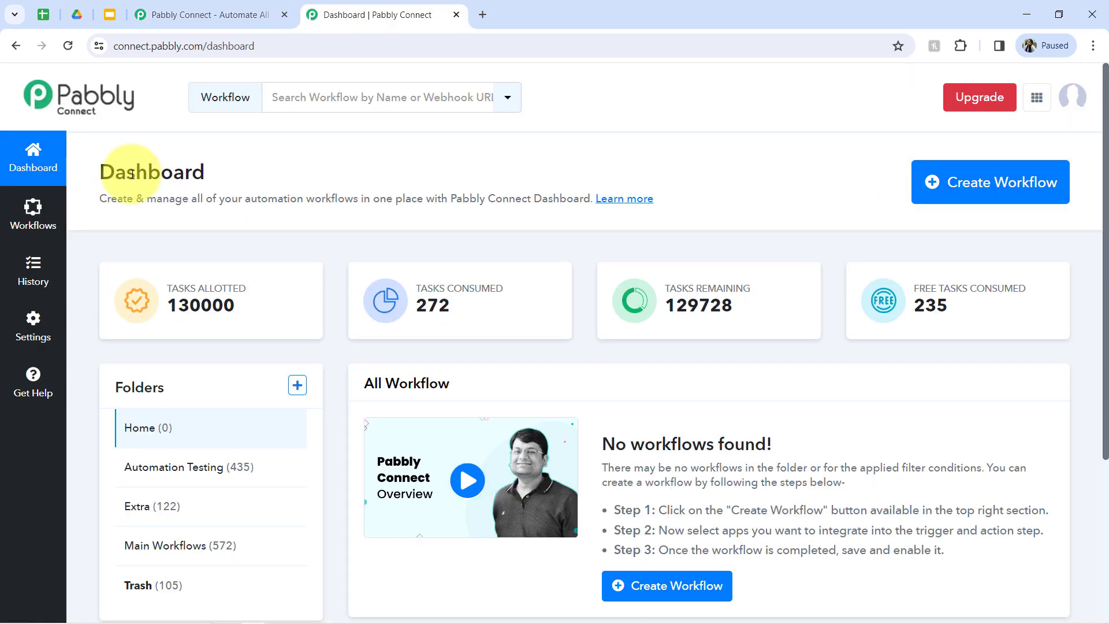
Start a new workflow and name it "Create Google Slides in Bulk from Google Sheets"
drag(132, 175, 223, 184)
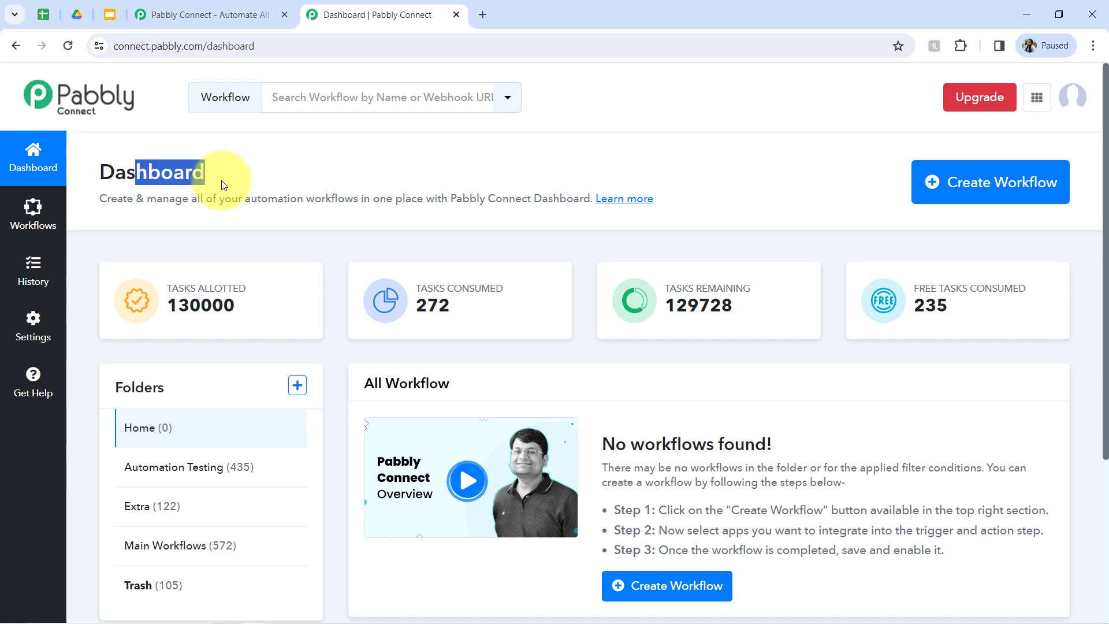
click(929, 193)
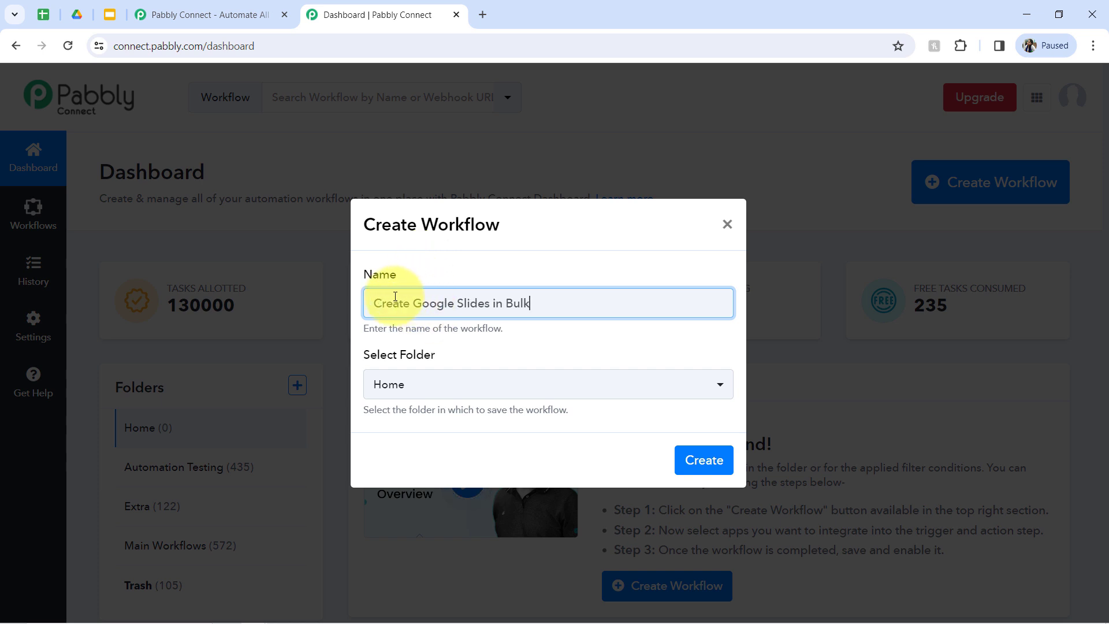
drag(395, 296, 522, 292)
click(502, 299)
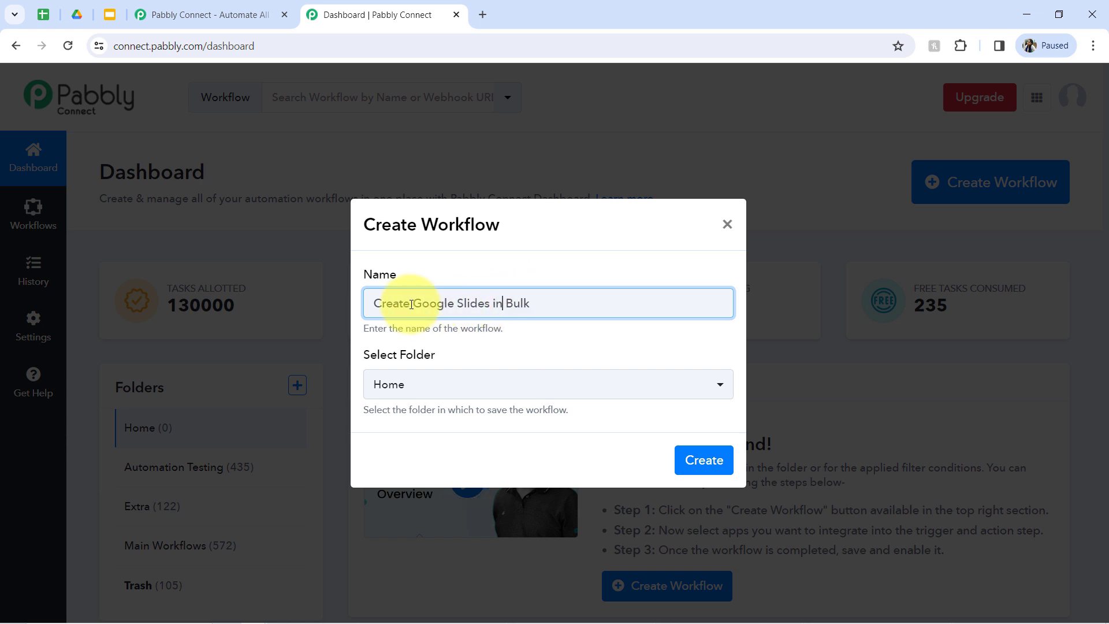
click(568, 305)
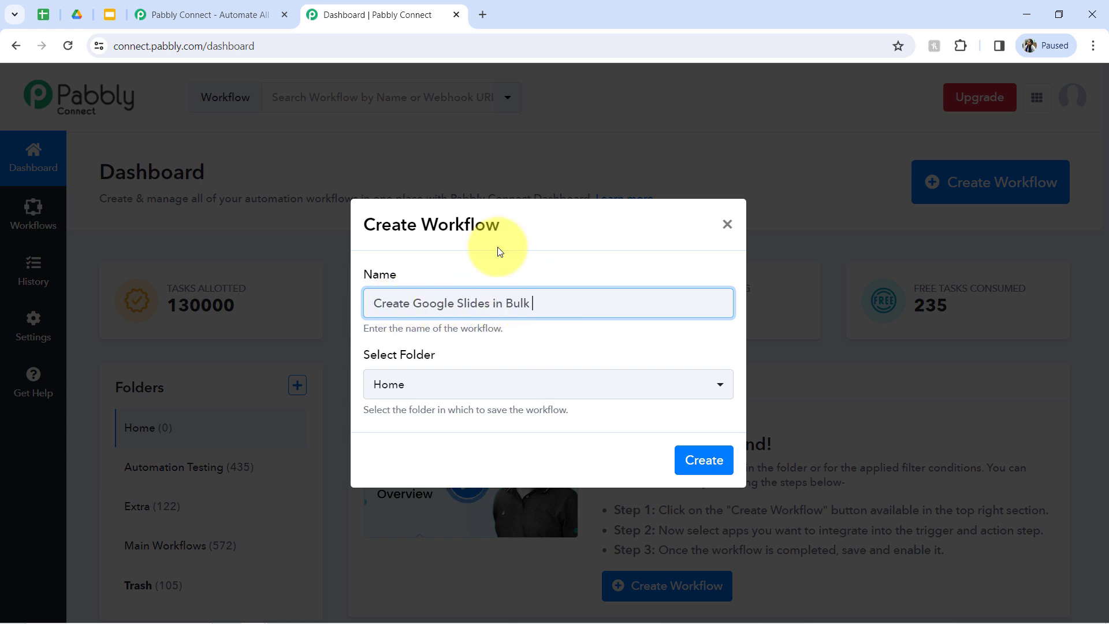
text(from Google SHeets)
key(Left)
key(Left)
key(Left)
key(Left)
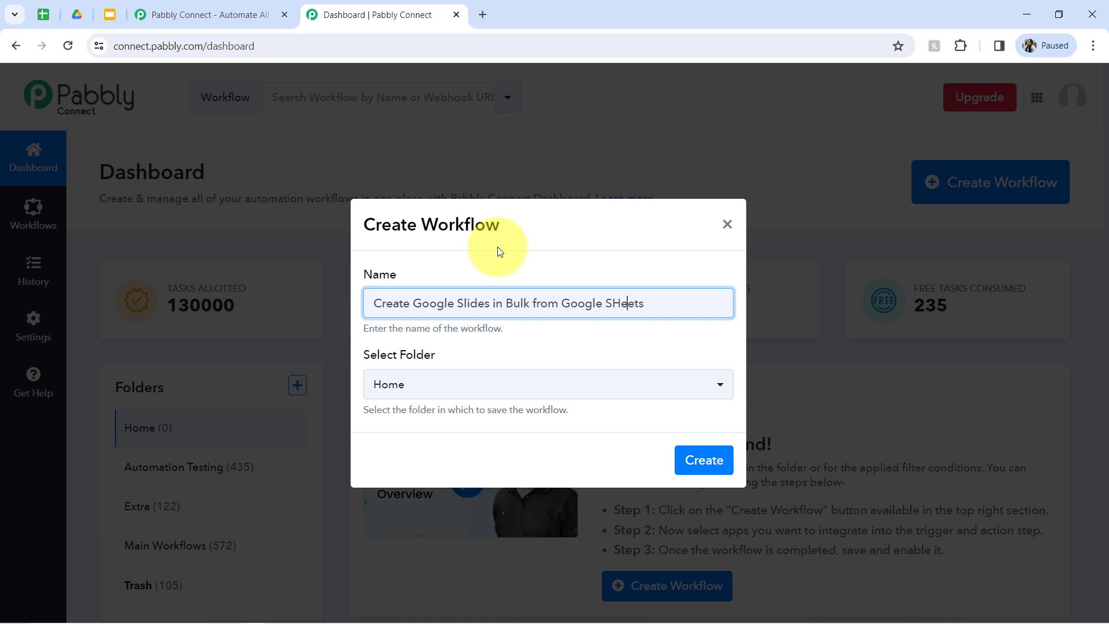
key(BackSpace)
text(h)
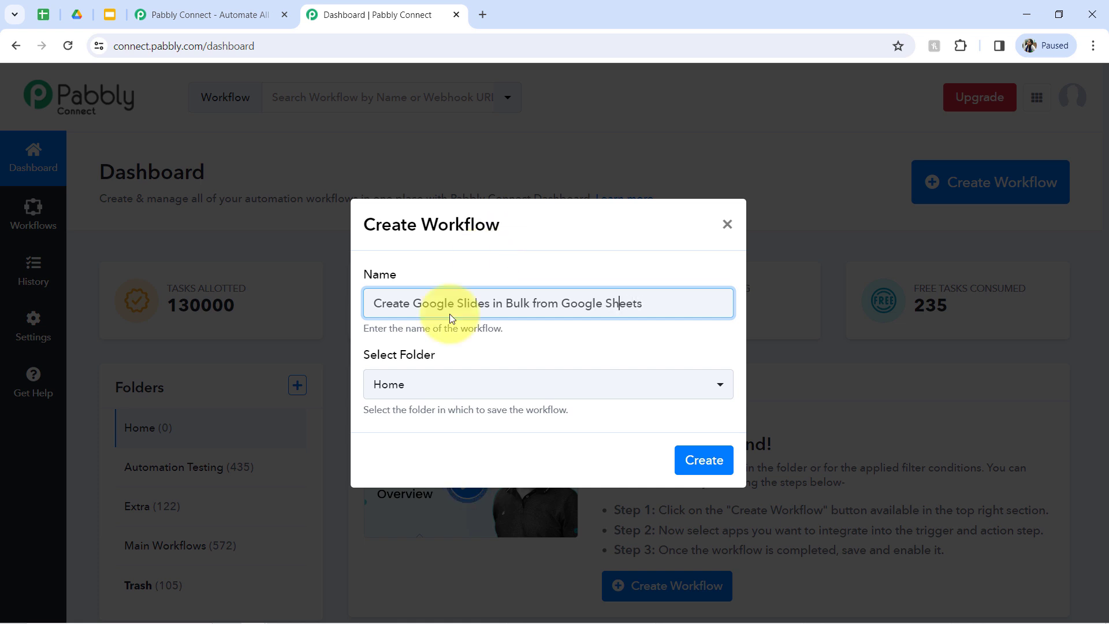
Assign the new workflow to the Main Workflows folder and create it
click(397, 384)
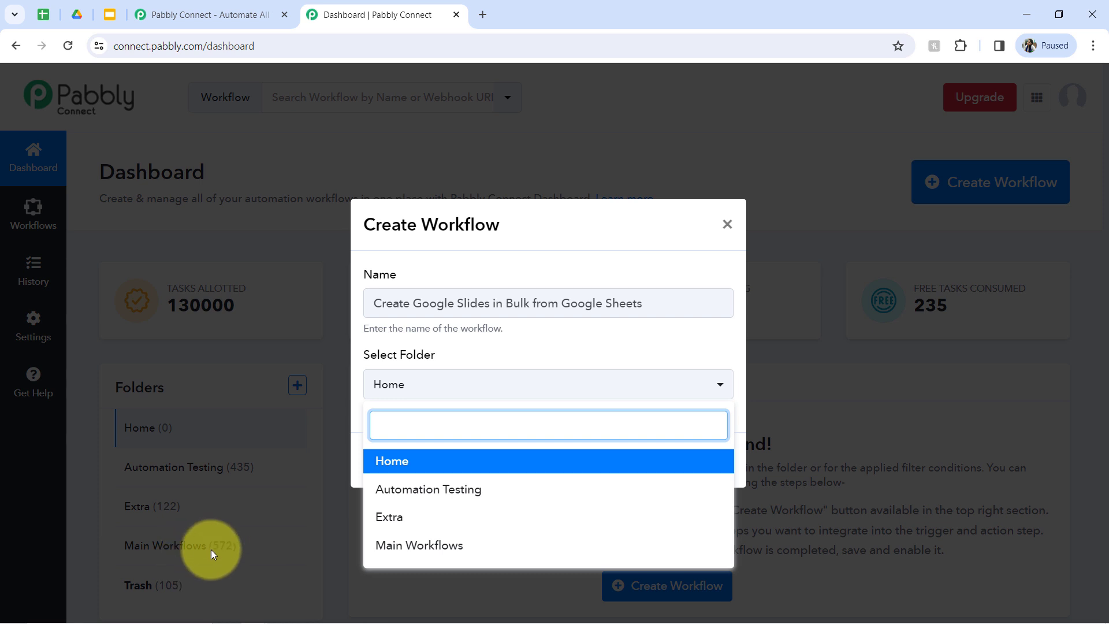
click(429, 545)
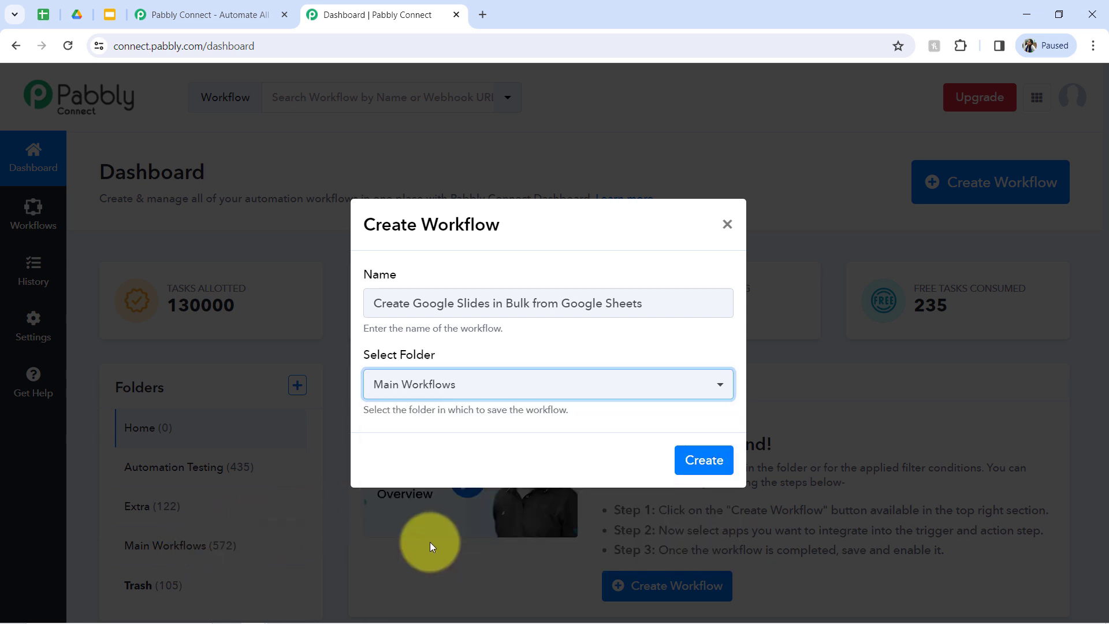
click(715, 458)
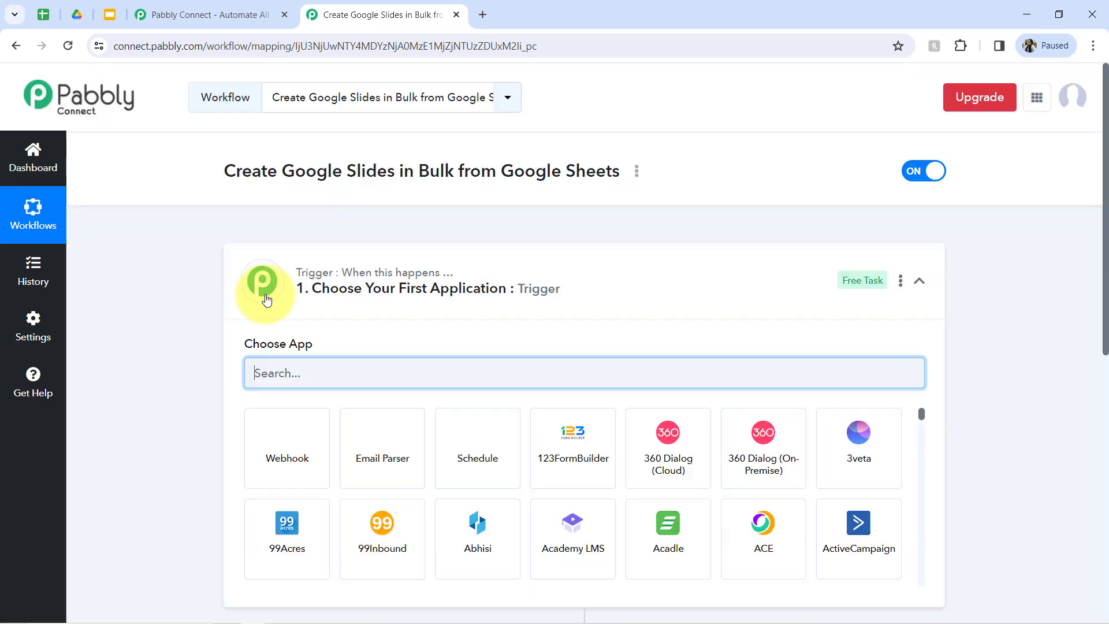
Find Google Sheets in the app list and set it as the workflow's trigger application
click(333, 276)
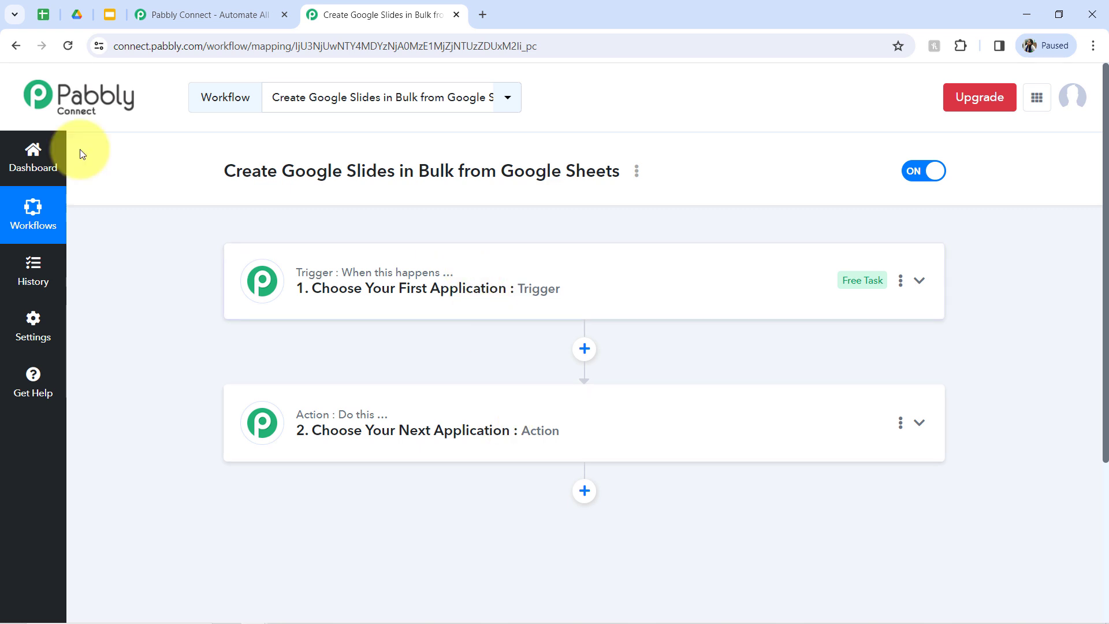
drag(251, 163, 656, 168)
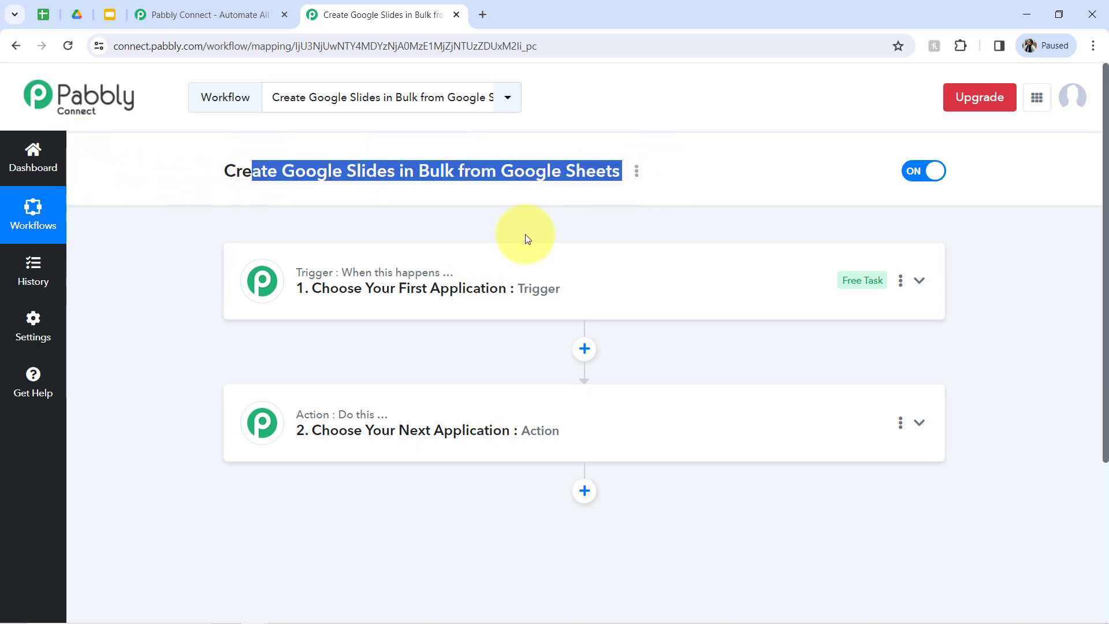
click(409, 286)
click(336, 369)
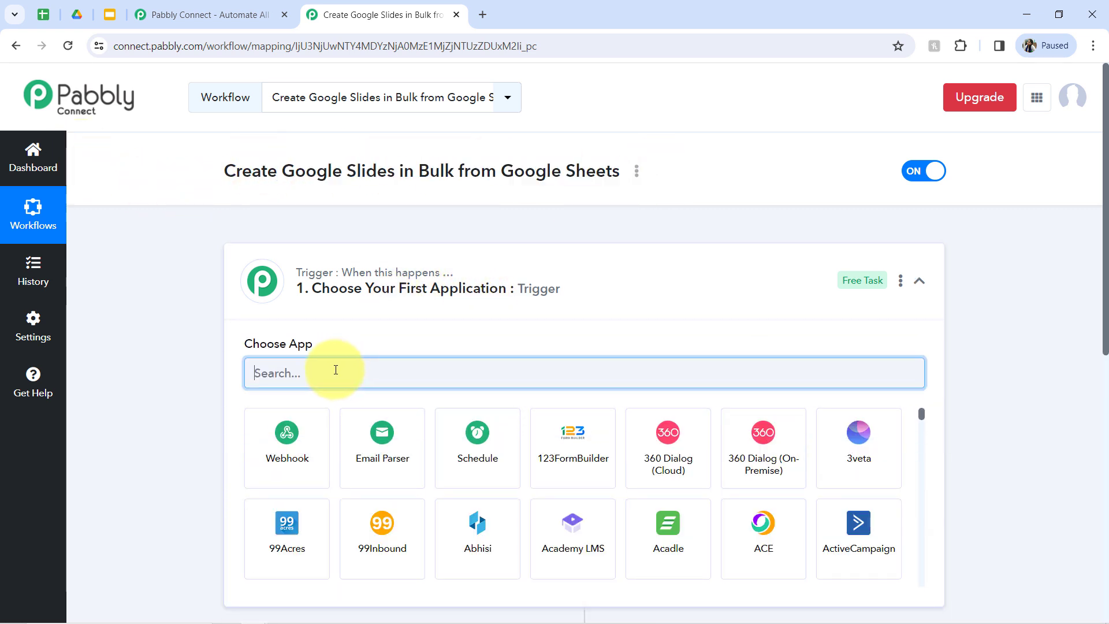
text(google s)
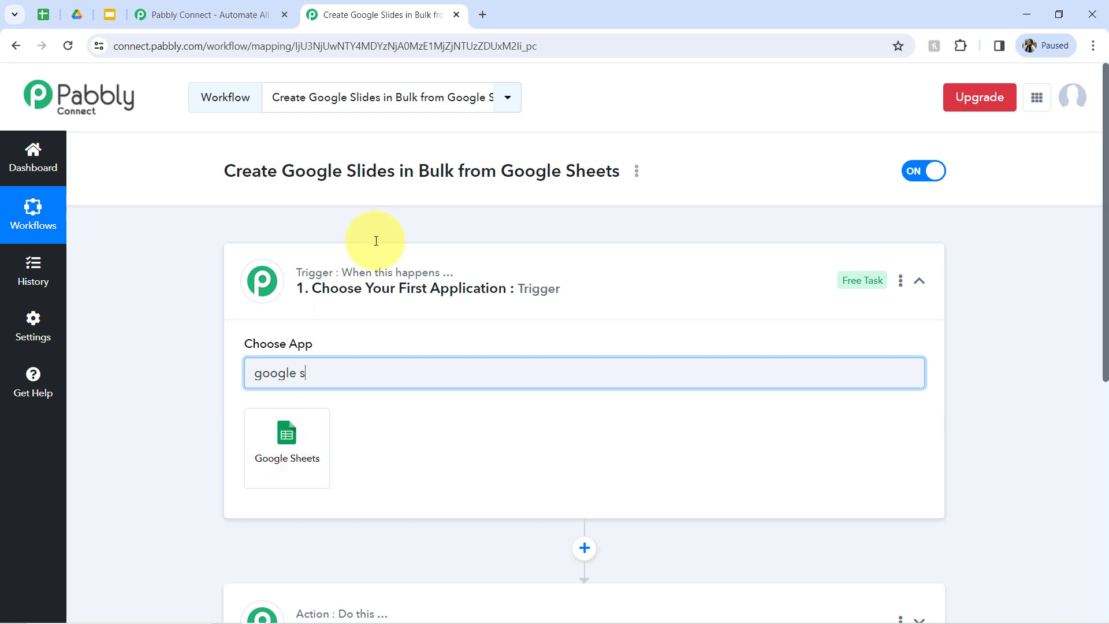
double_click(425, 175)
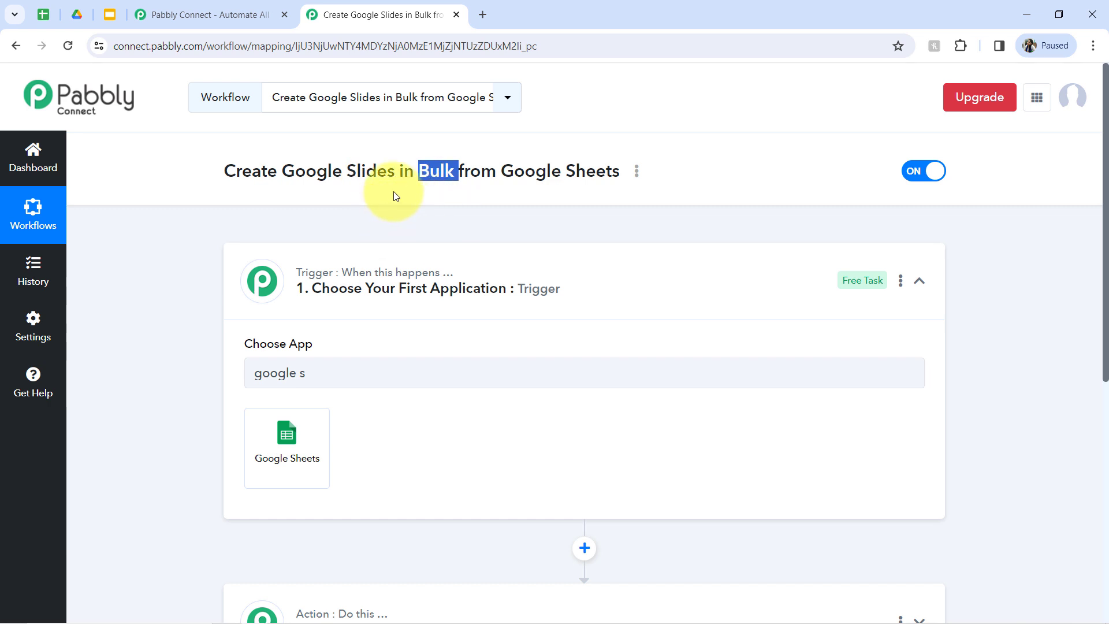
click(54, 7)
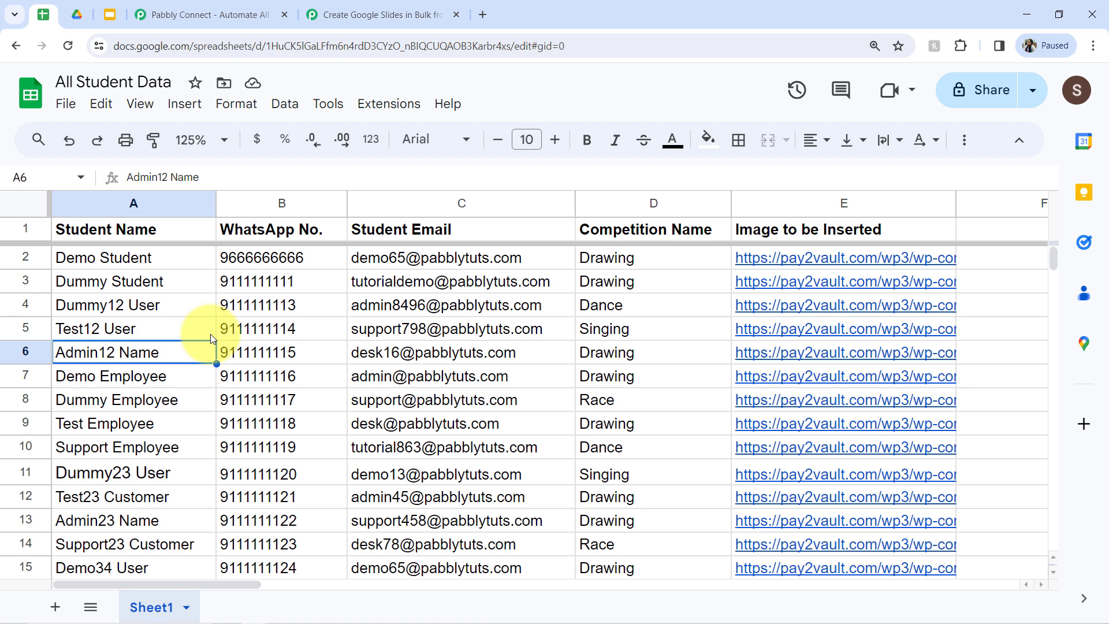
click(365, 17)
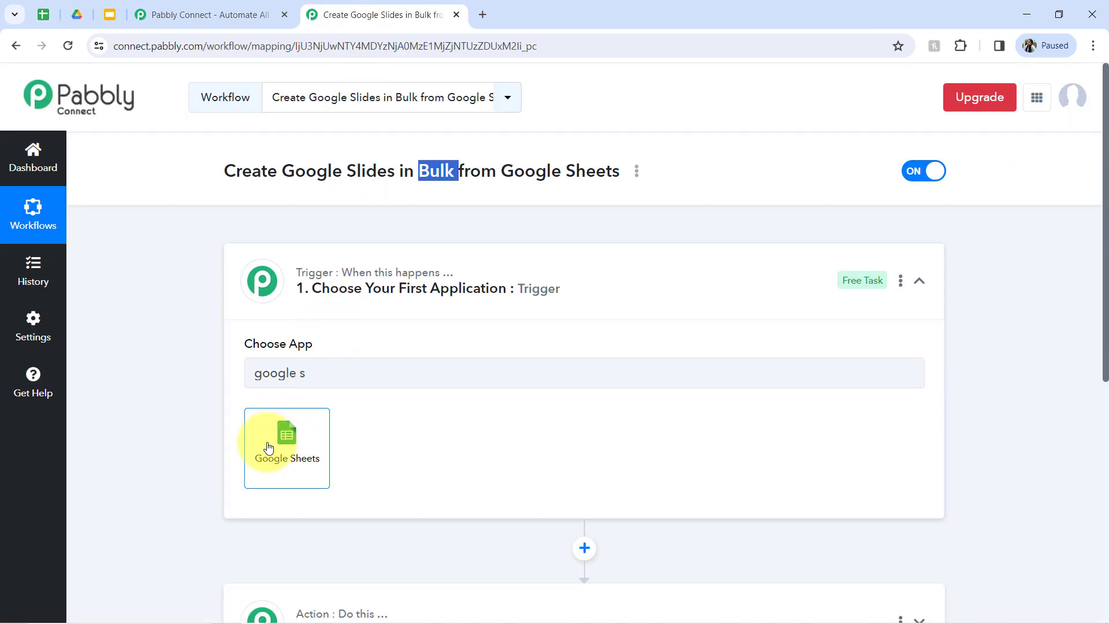
click(270, 446)
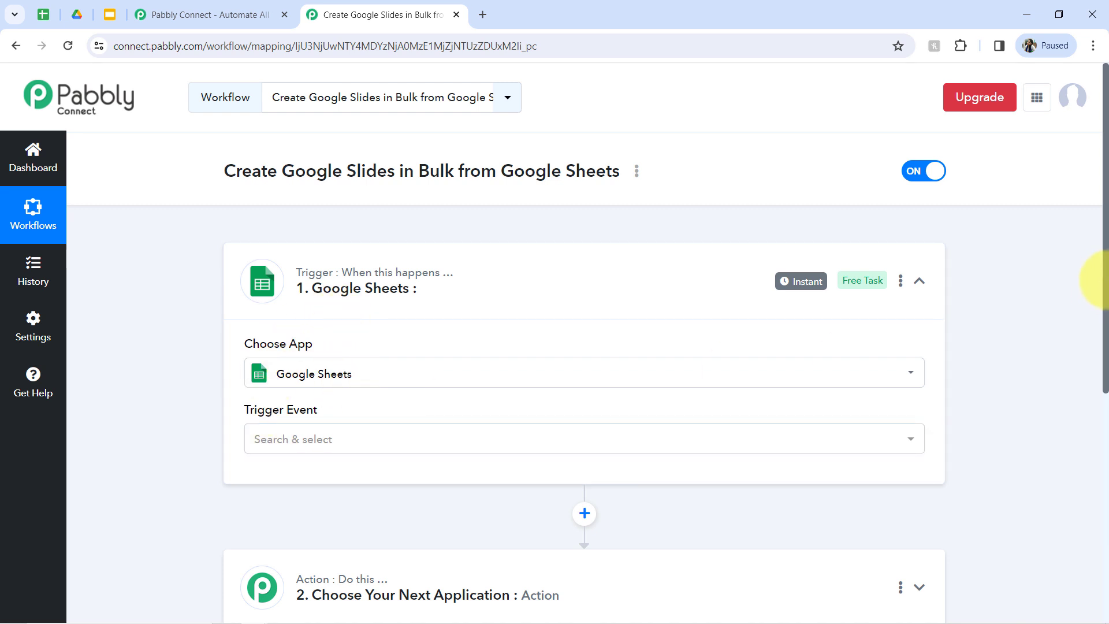
Set Google Slides as the workflow's action application and collapse the action step
scroll(1104, 281, down, 6)
click(390, 254)
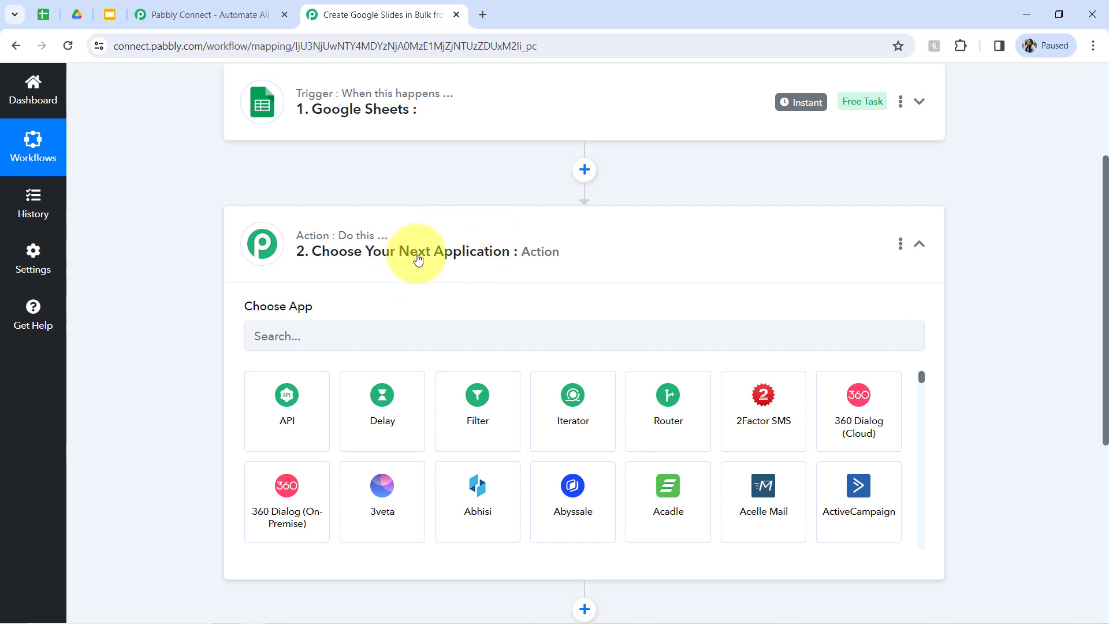
click(292, 335)
text(slide)
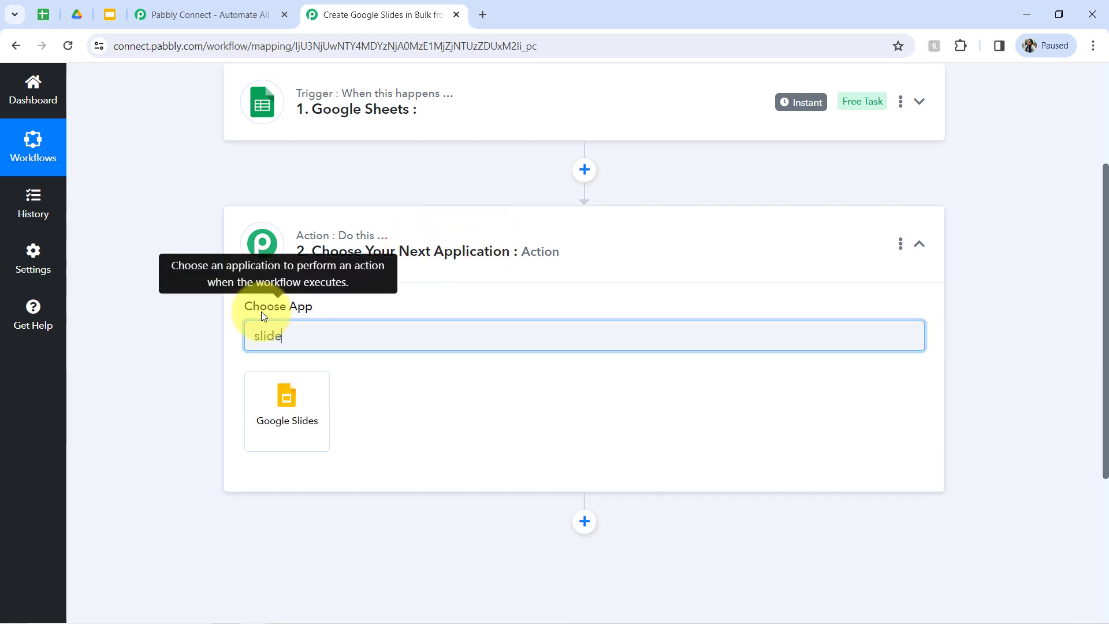
click(255, 404)
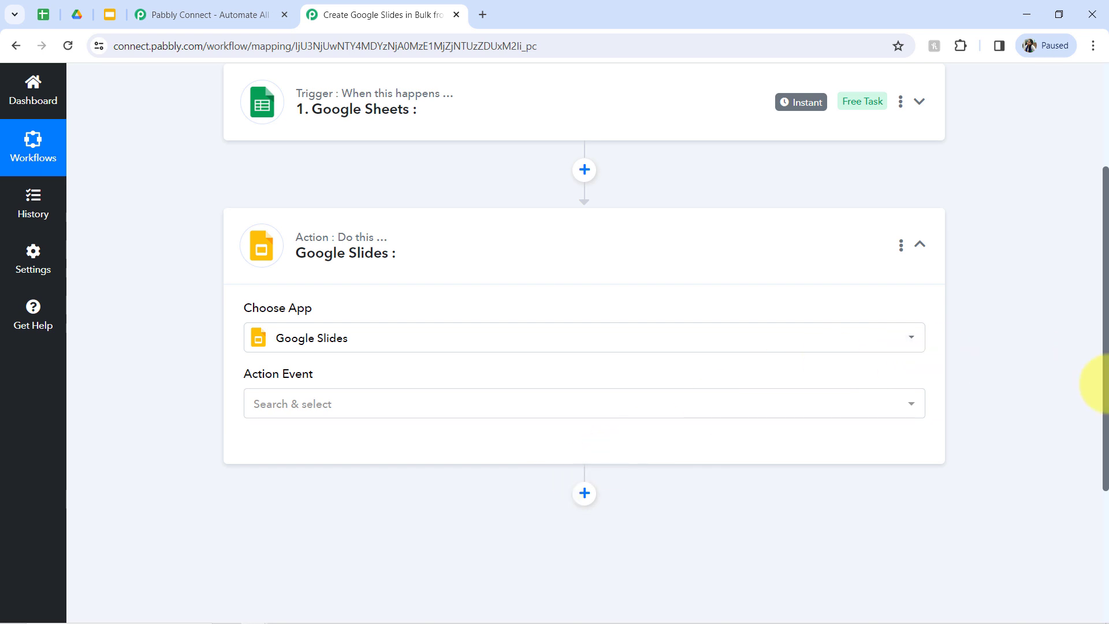
drag(1106, 391, 1097, 210)
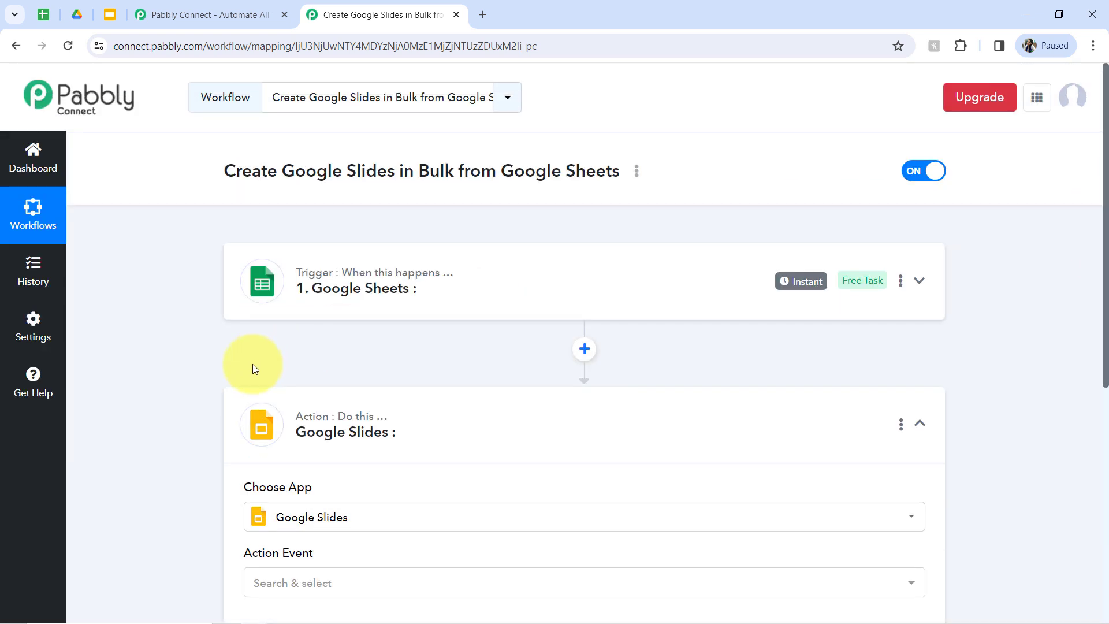
click(331, 428)
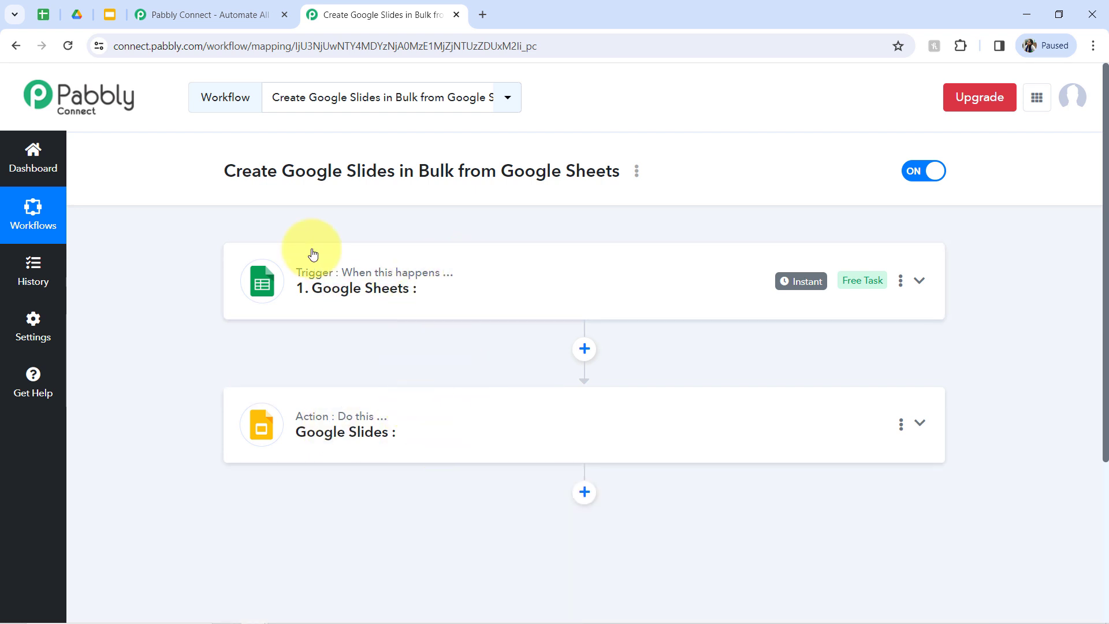
Set the Google Sheets trigger event to New or Updated Spreadsheet Row
click(52, 3)
click(333, 7)
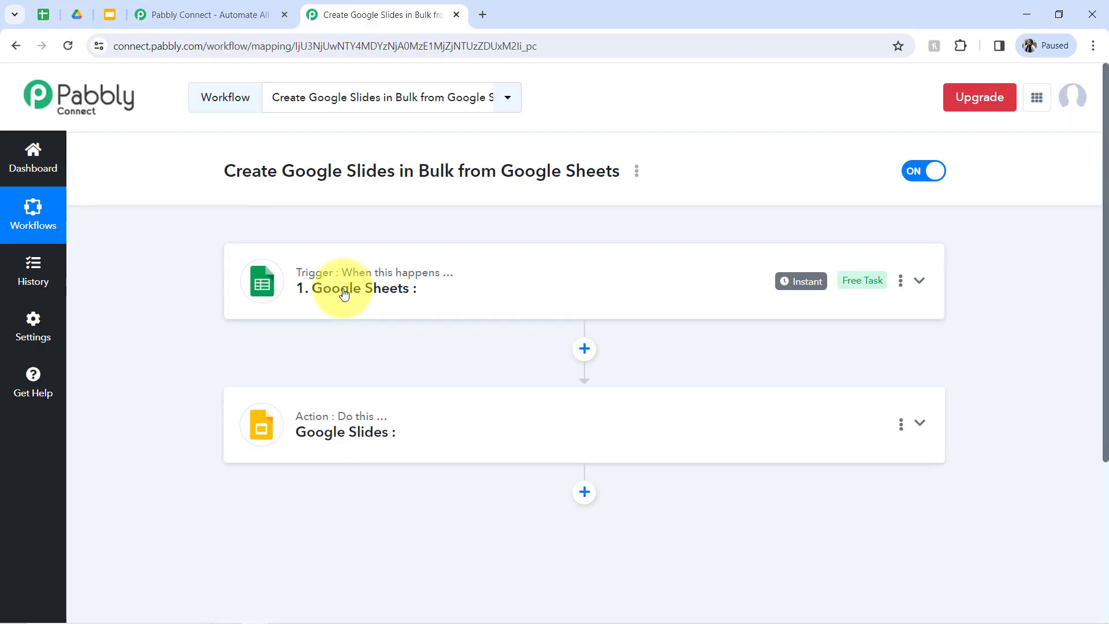
click(373, 289)
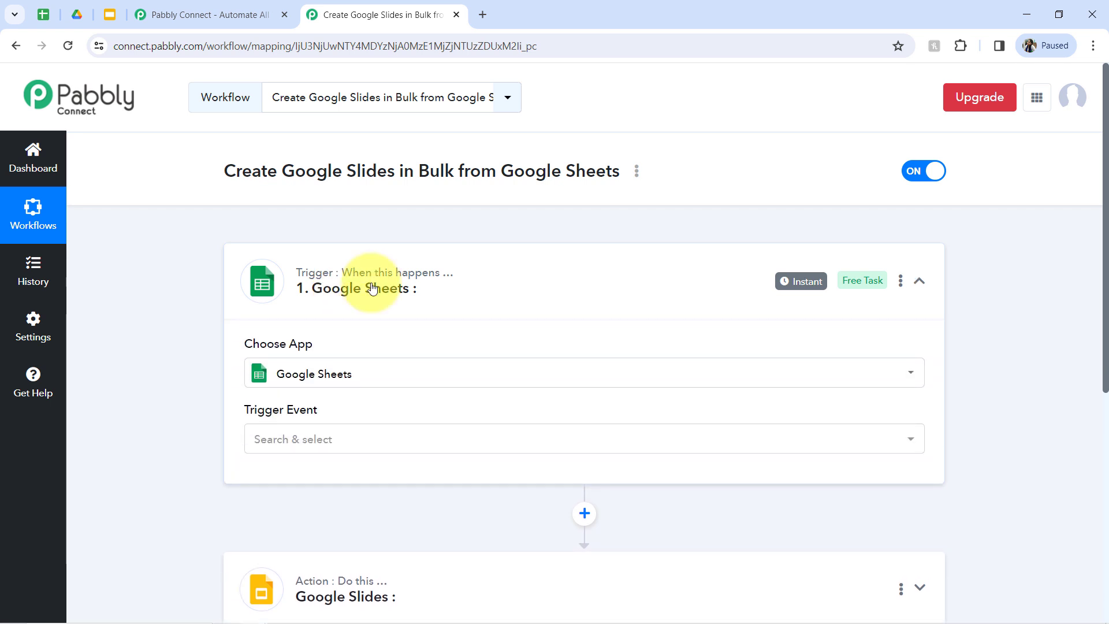
click(292, 439)
click(292, 533)
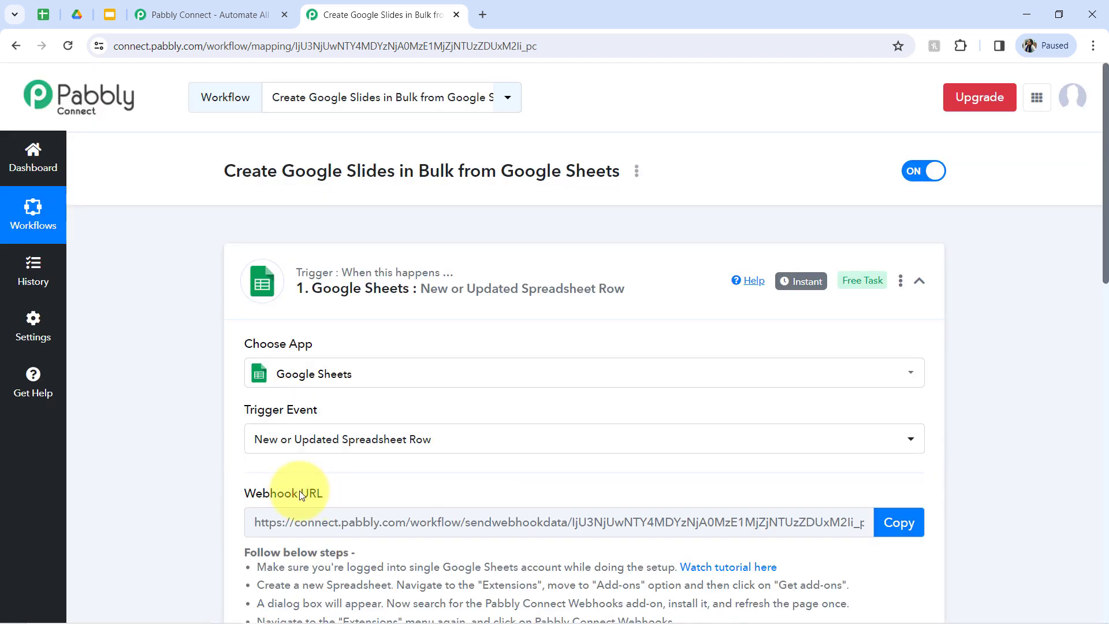
triple_click(291, 484)
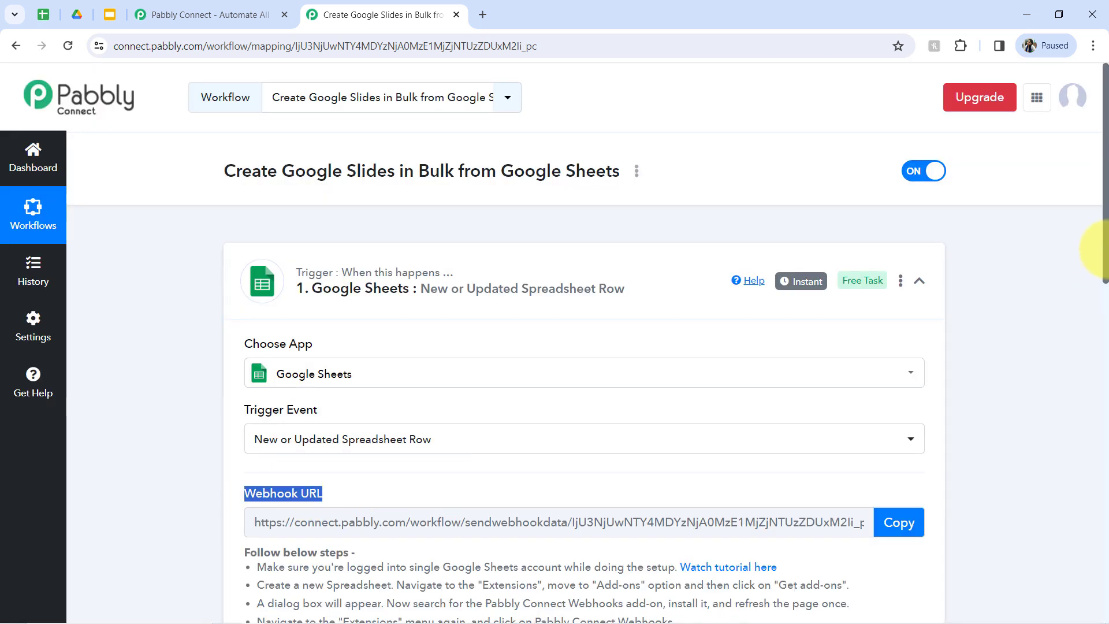
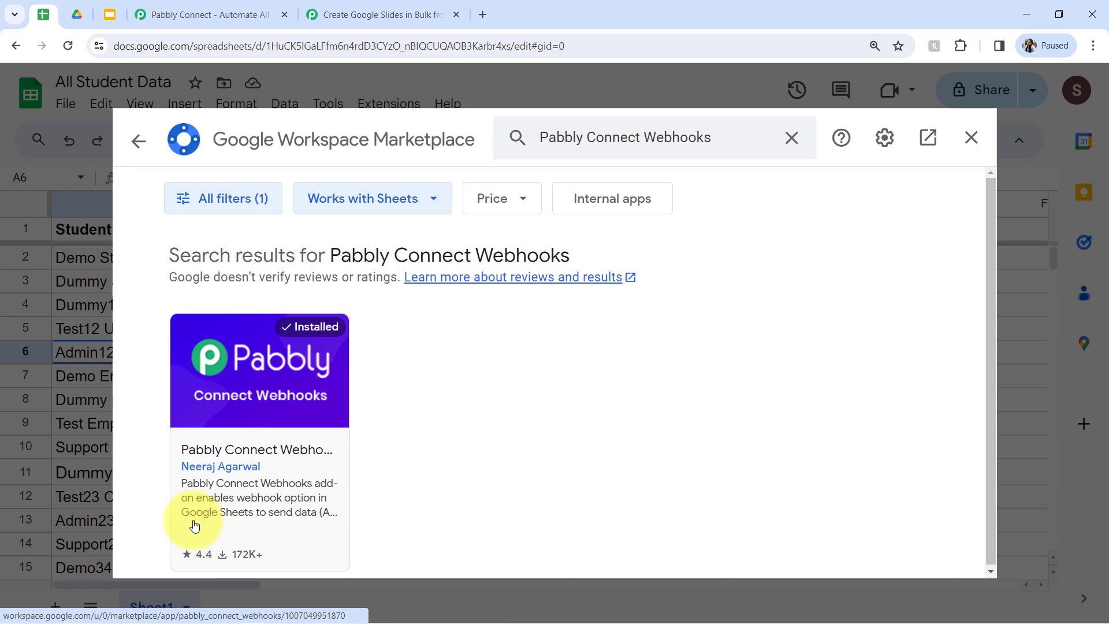
Close the add-on marketplace and open the Initial Setup of Pabbly Connect Webhooks in the All Student Data spreadsheet
click(970, 139)
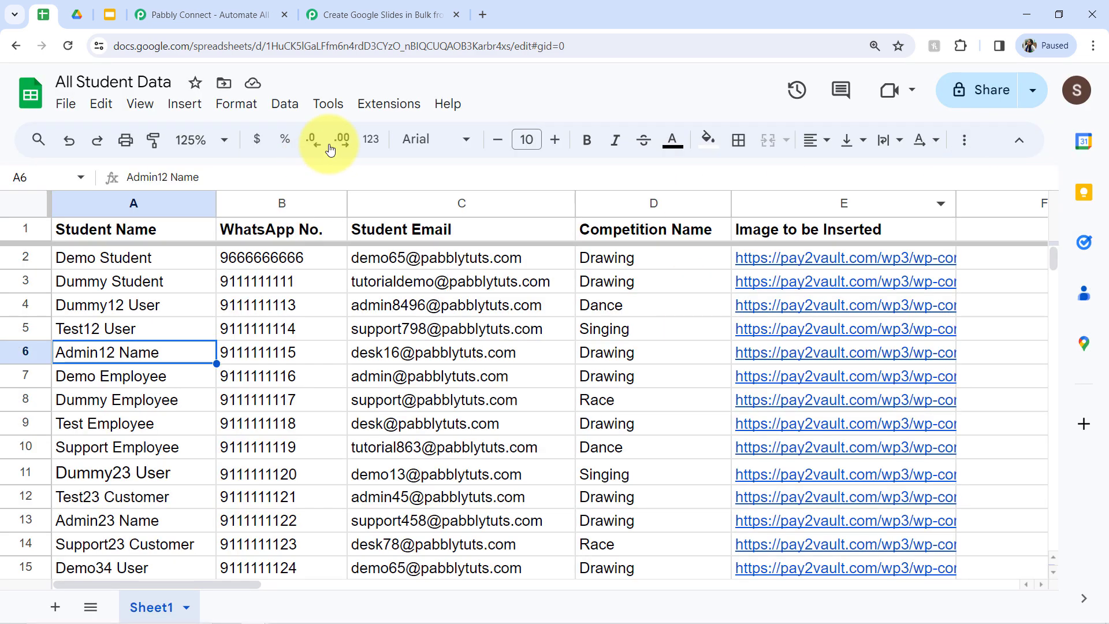
click(388, 108)
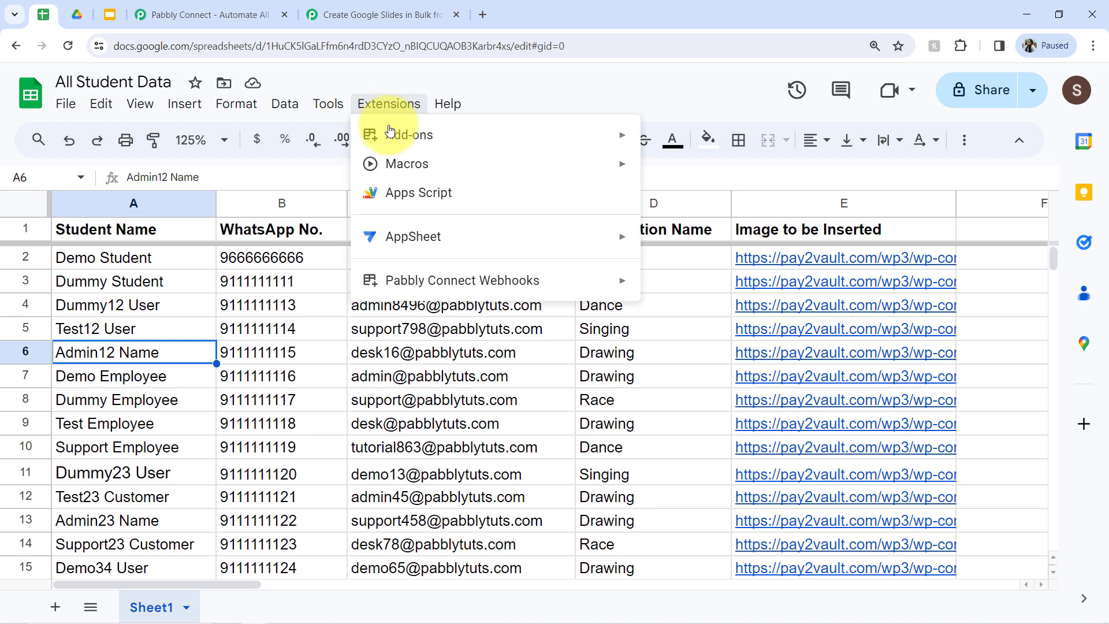
mouse_move(459, 277)
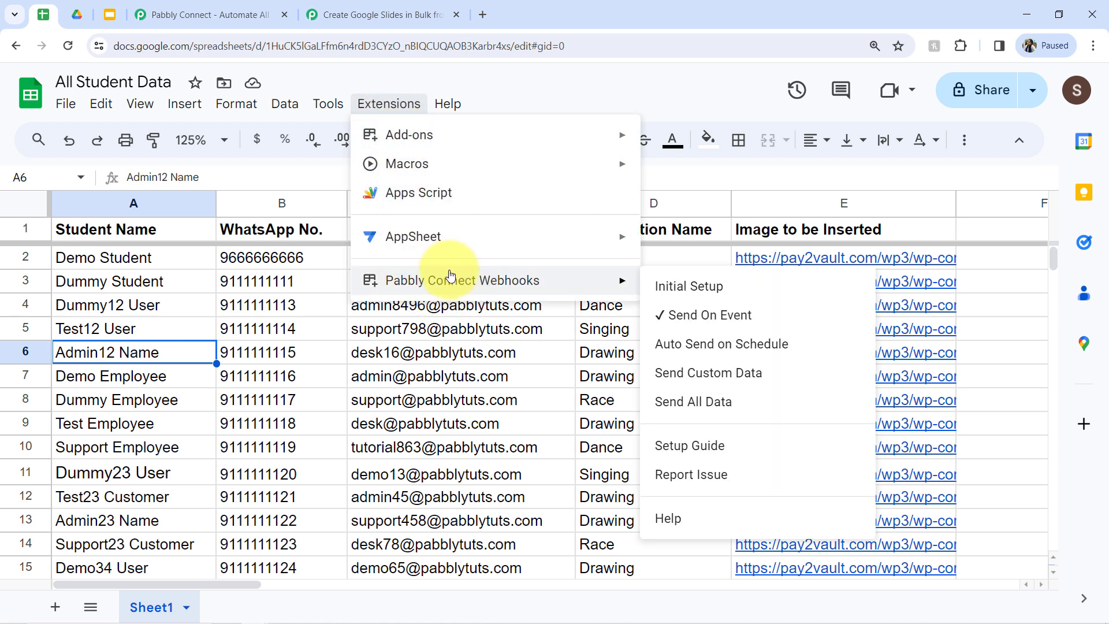
click(680, 287)
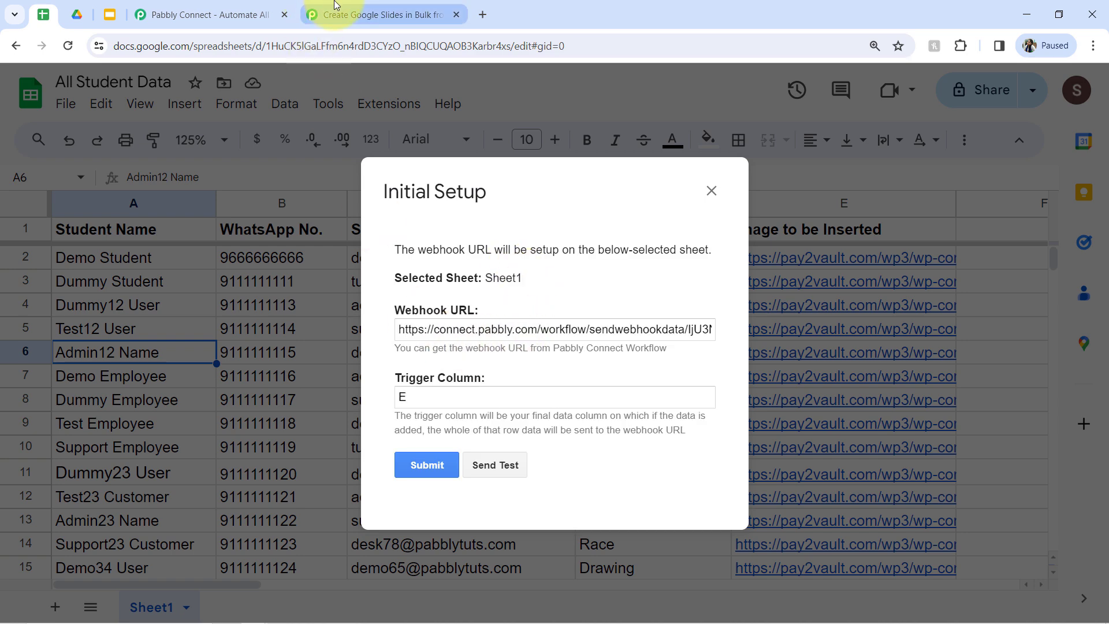
Copy the webhook URL from the workflow's Google Sheets trigger and return to the Initial Setup dialog in the All Student Data spreadsheet
click(347, 14)
click(631, 234)
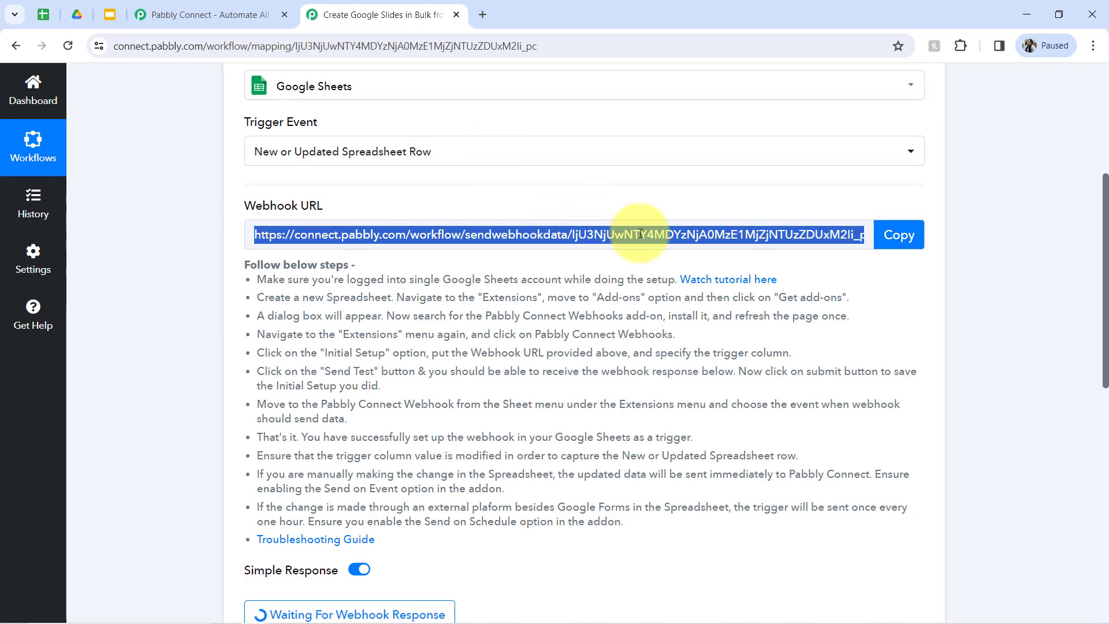
click(924, 236)
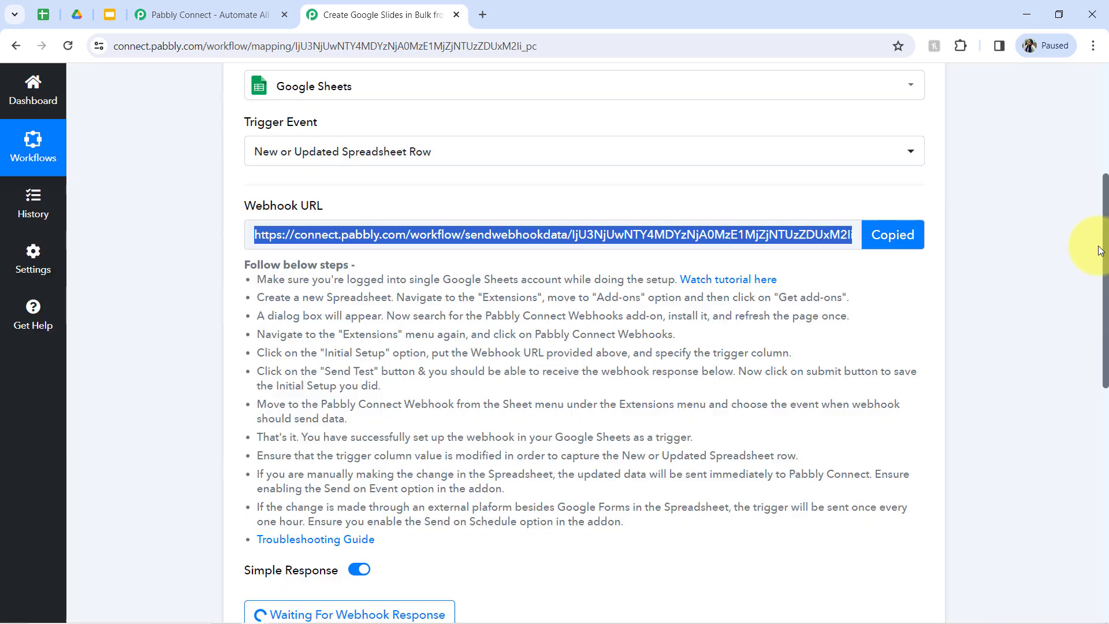
scroll(1097, 257, down, 3)
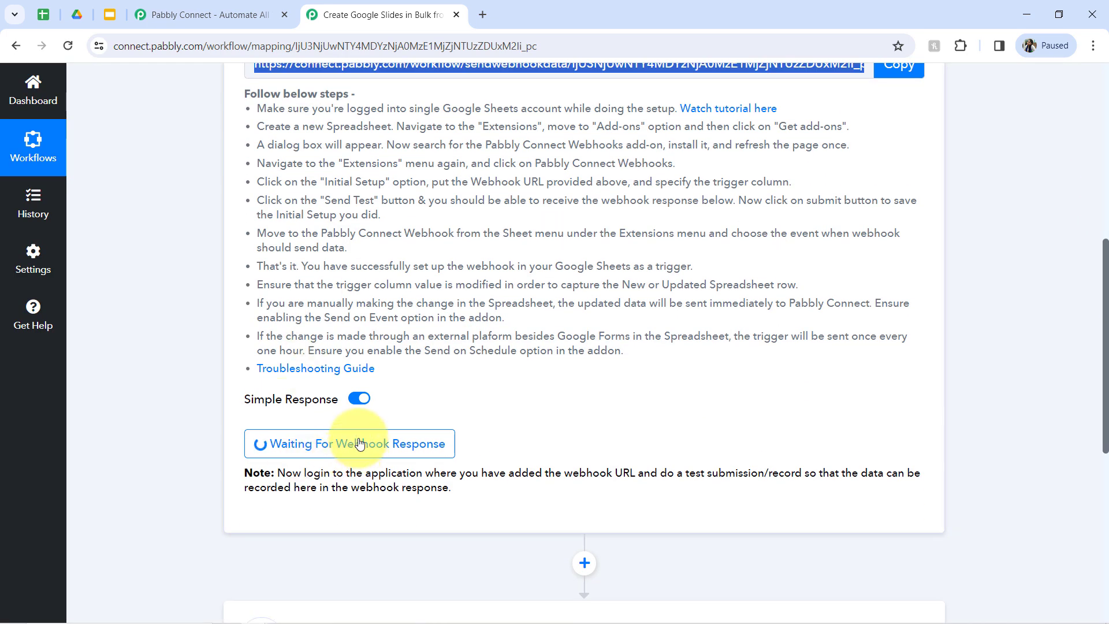
click(43, 13)
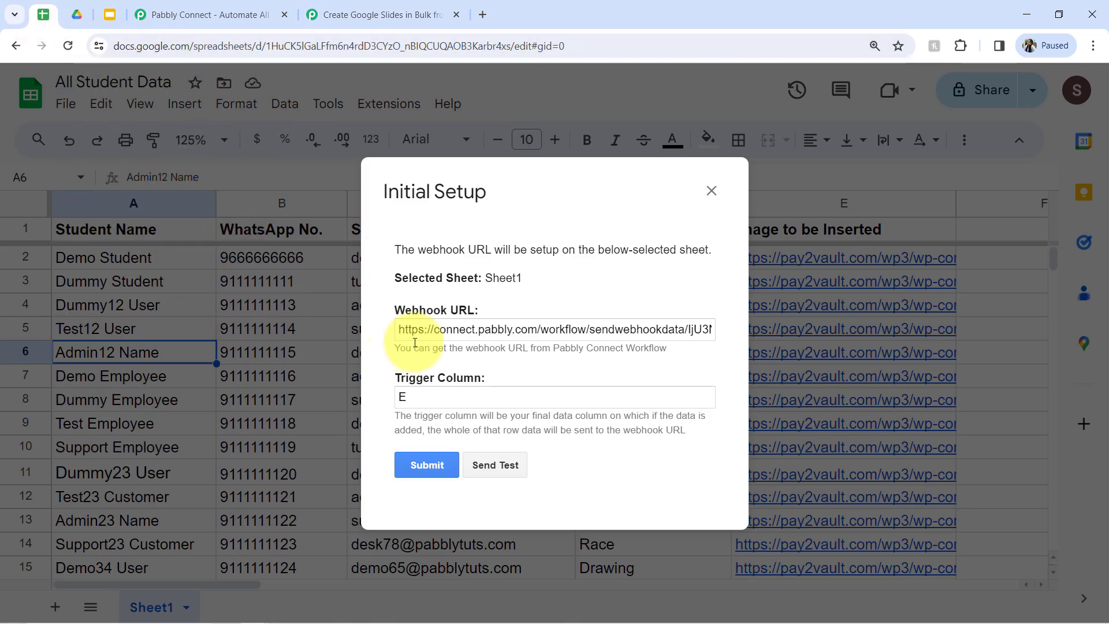
Clear the webhook URL and trigger column in Initial Setup and paste the copied workflow webhook URL
triple_click(432, 332)
key(BackSpace)
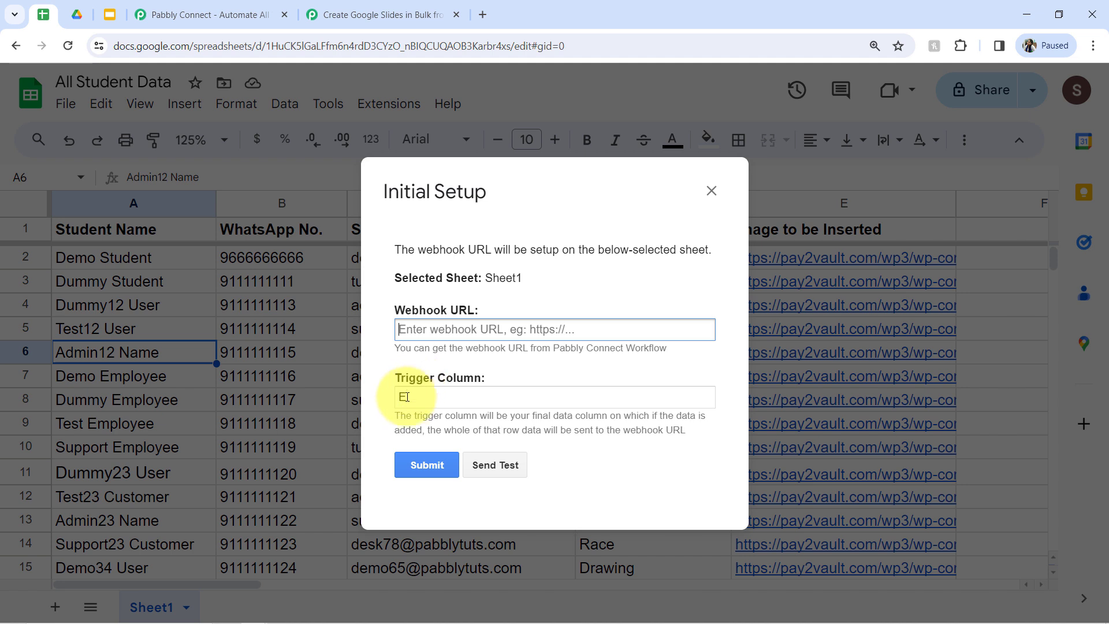
click(398, 397)
key(Delete)
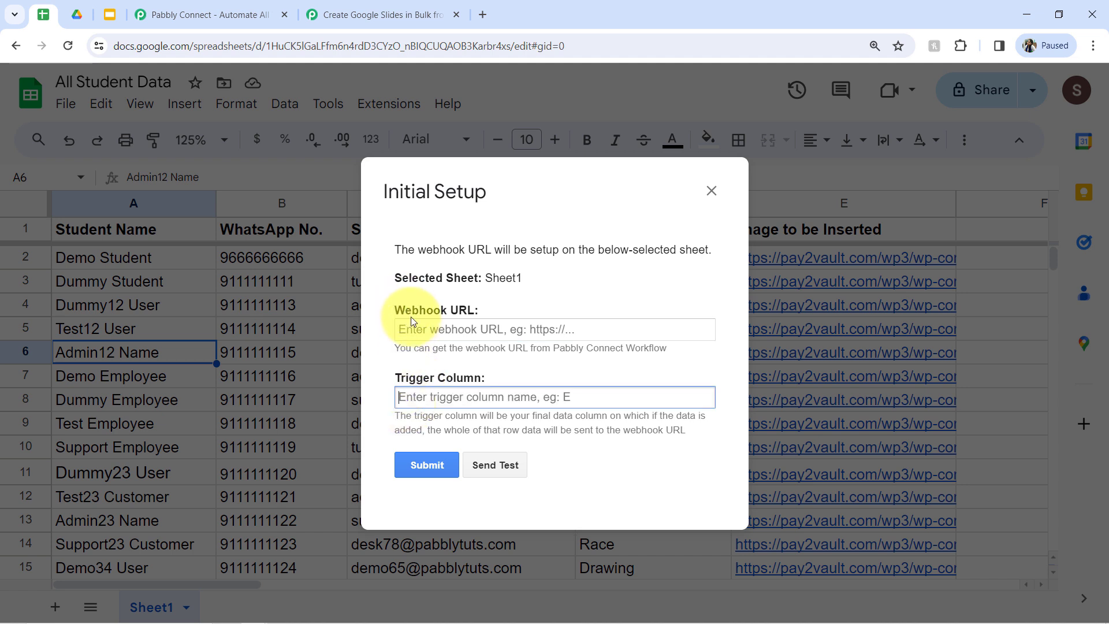
click(414, 327)
key(ctrl+v)
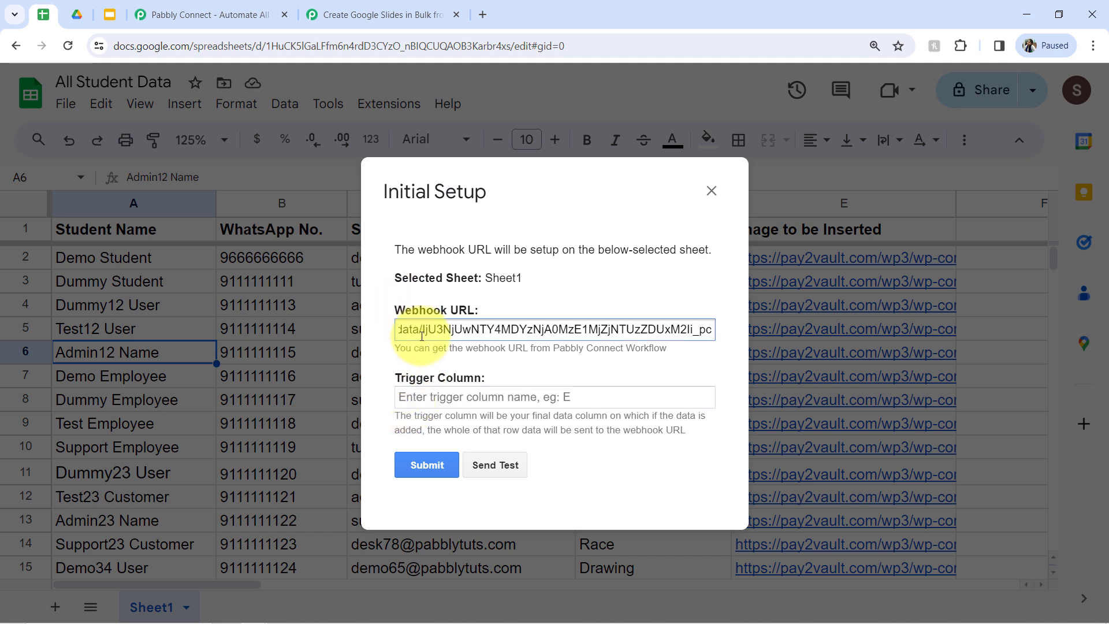
Set the trigger column to E in the Initial Setup dialog
click(446, 377)
double_click(446, 376)
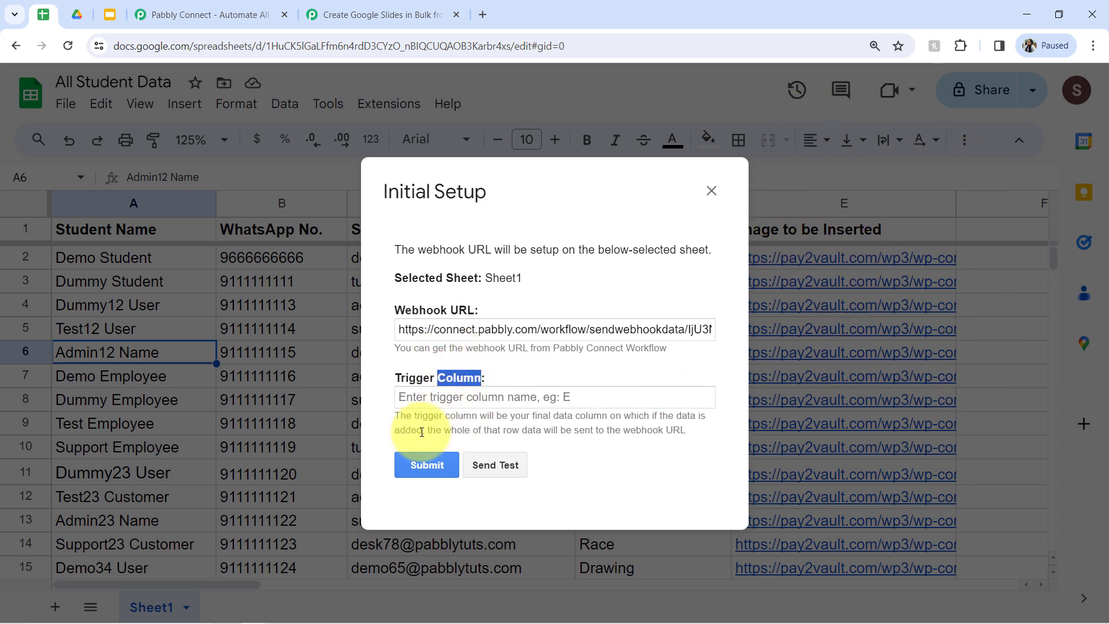
click(401, 404)
text(E)
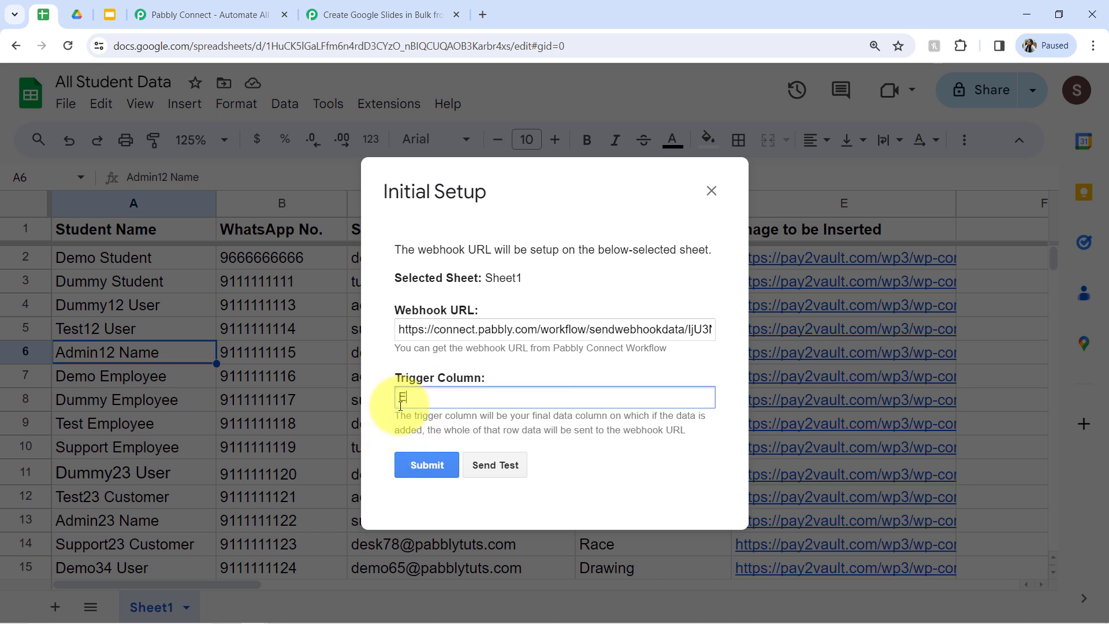
drag(435, 415, 638, 430)
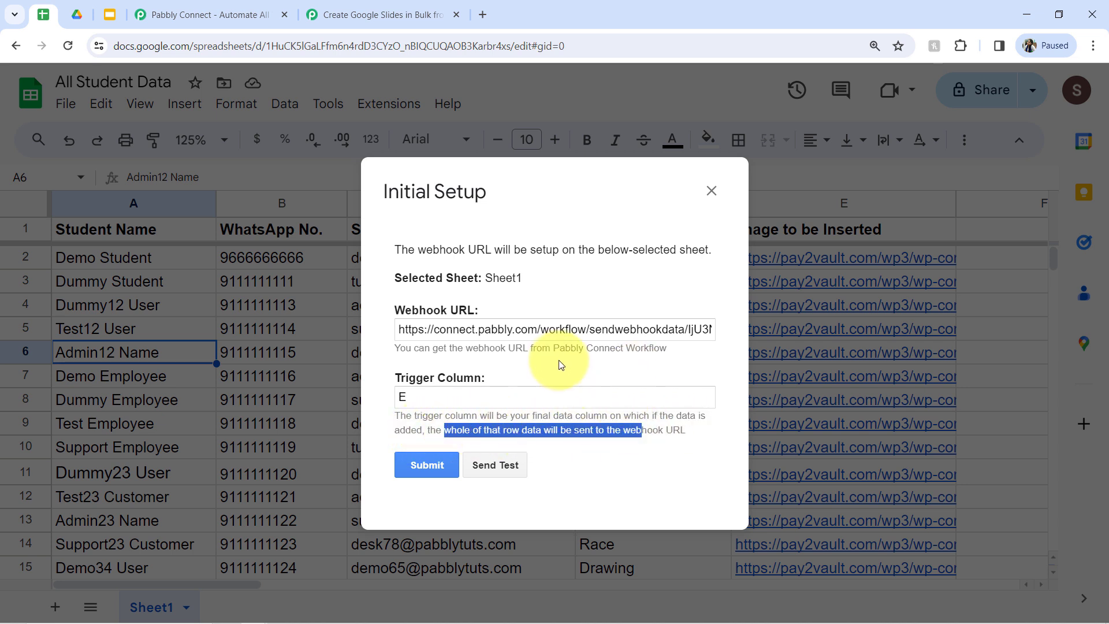
double_click(456, 378)
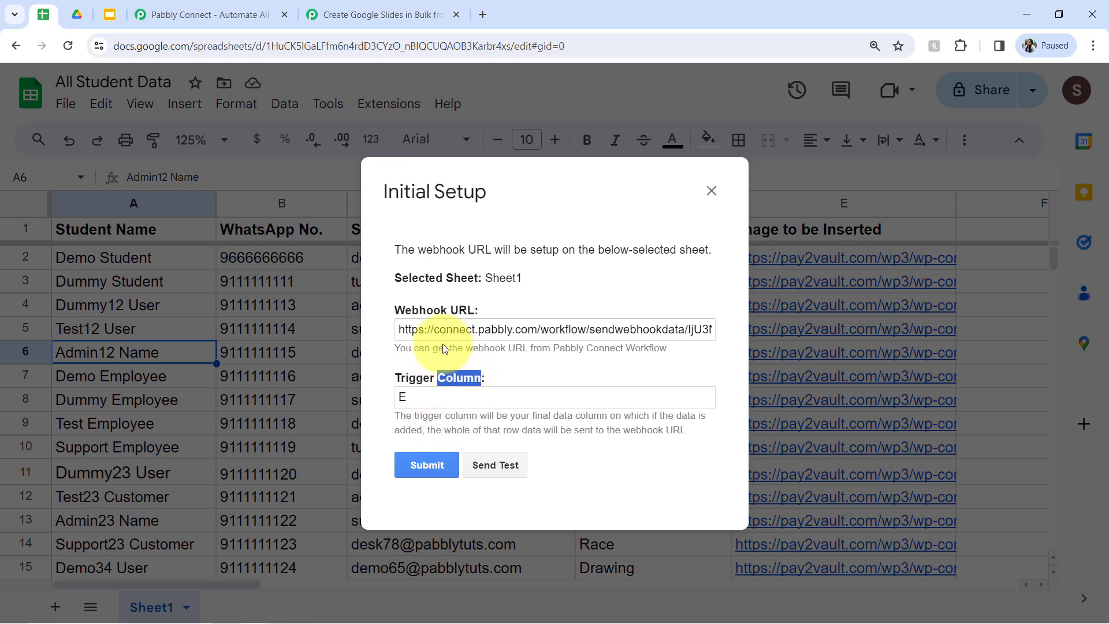
Check the workflow's webhook response status and send a test from the spreadsheet's Initial Setup dialog
click(412, 11)
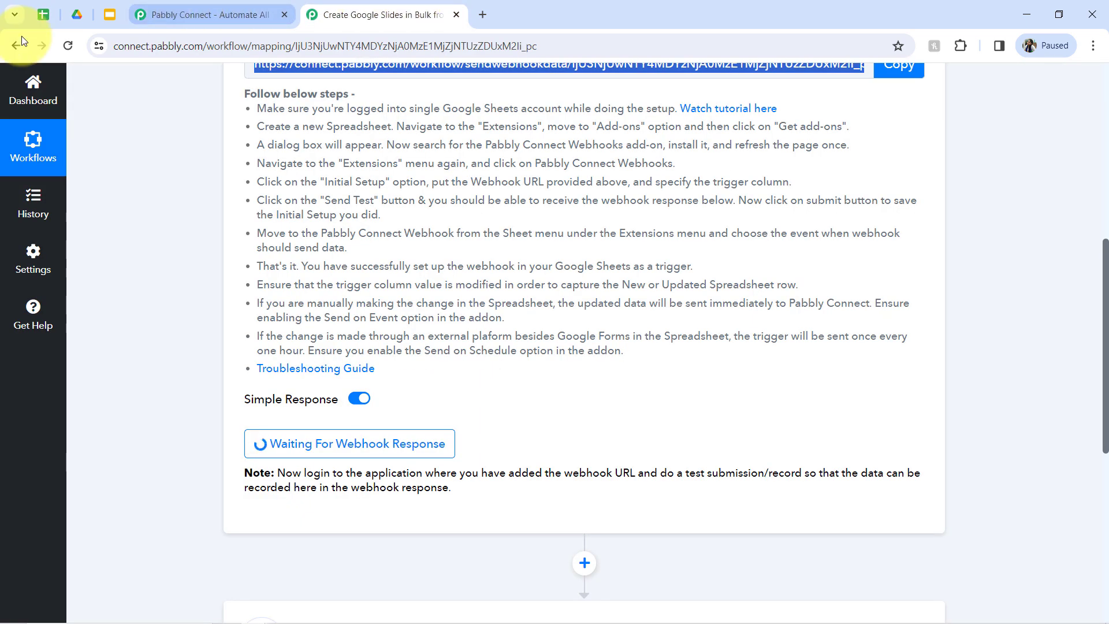
click(50, 12)
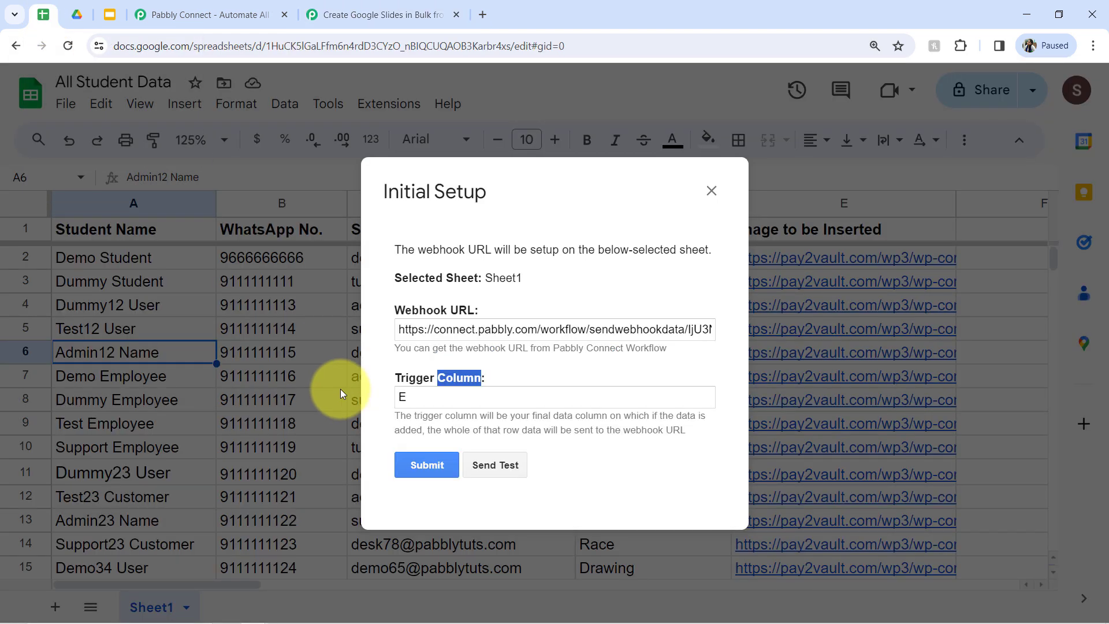
click(485, 465)
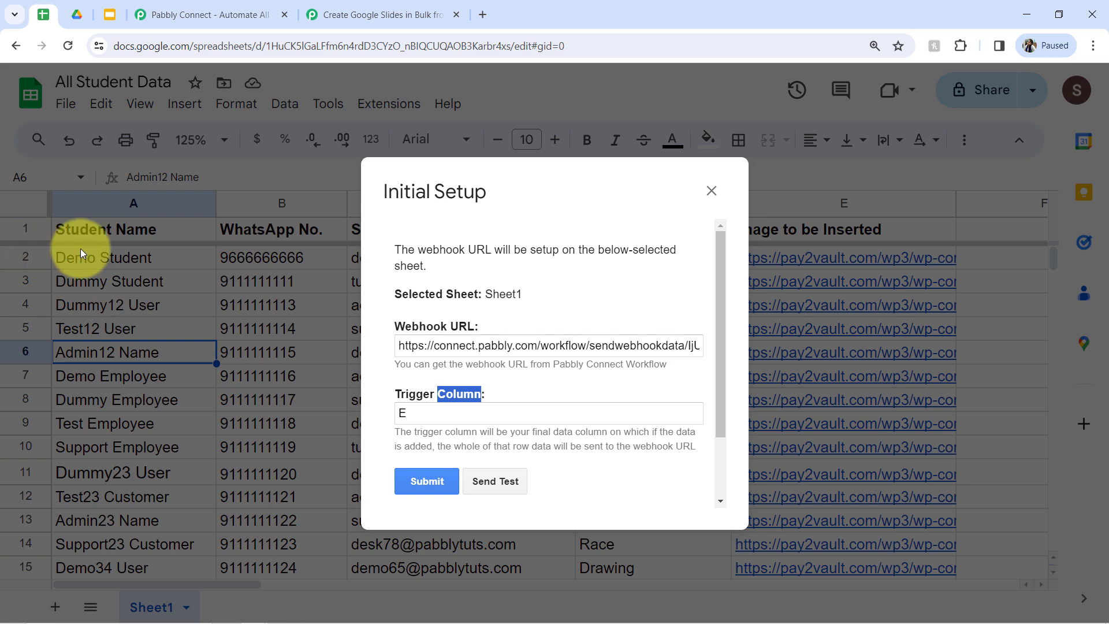
Examine the captured webhook response in the workflow's Google Sheets trigger, including the WhatsApp number, trigger column and student name
click(413, 6)
drag(1106, 312, 1104, 422)
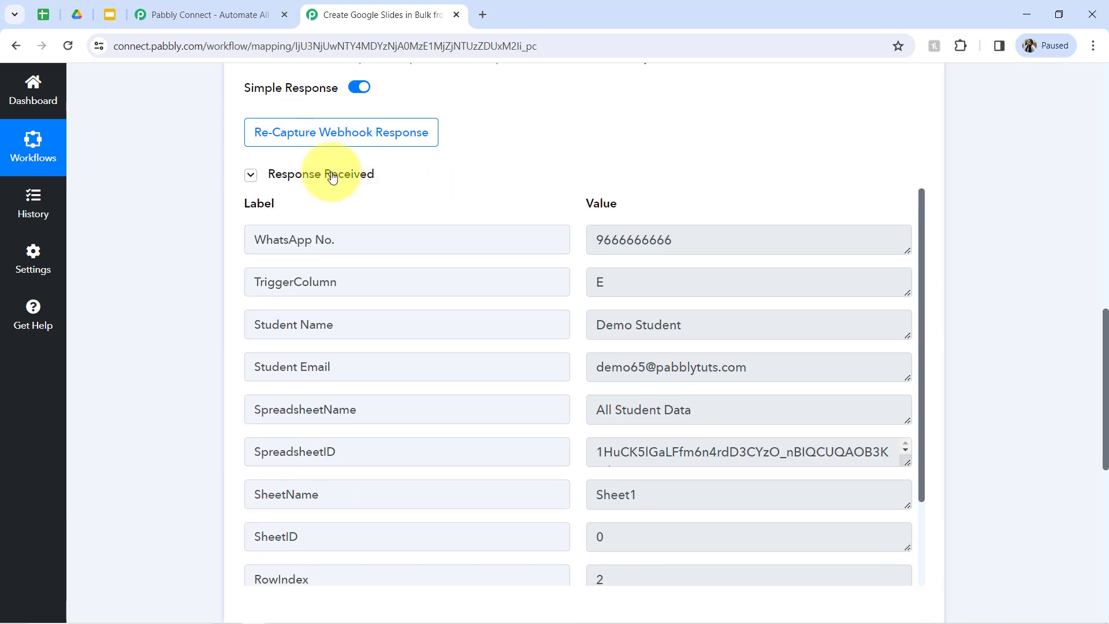
click(303, 175)
click(303, 175)
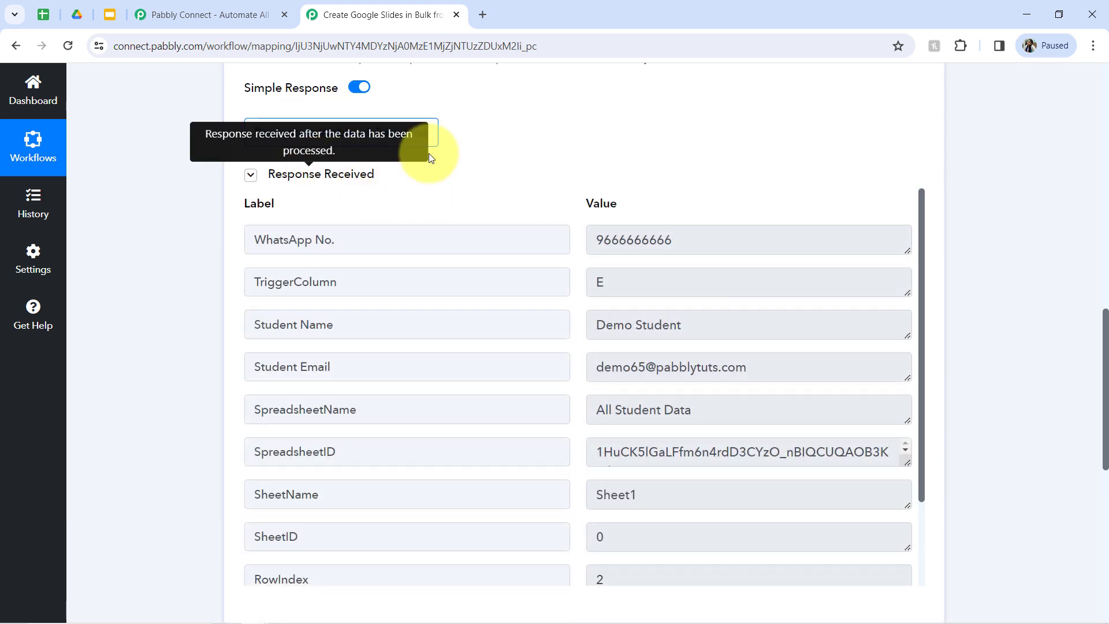
drag(659, 240, 575, 240)
drag(627, 279, 549, 289)
drag(662, 329, 486, 346)
Submit the Initial Setup in the All Student Data spreadsheet and close the dialog
click(42, 14)
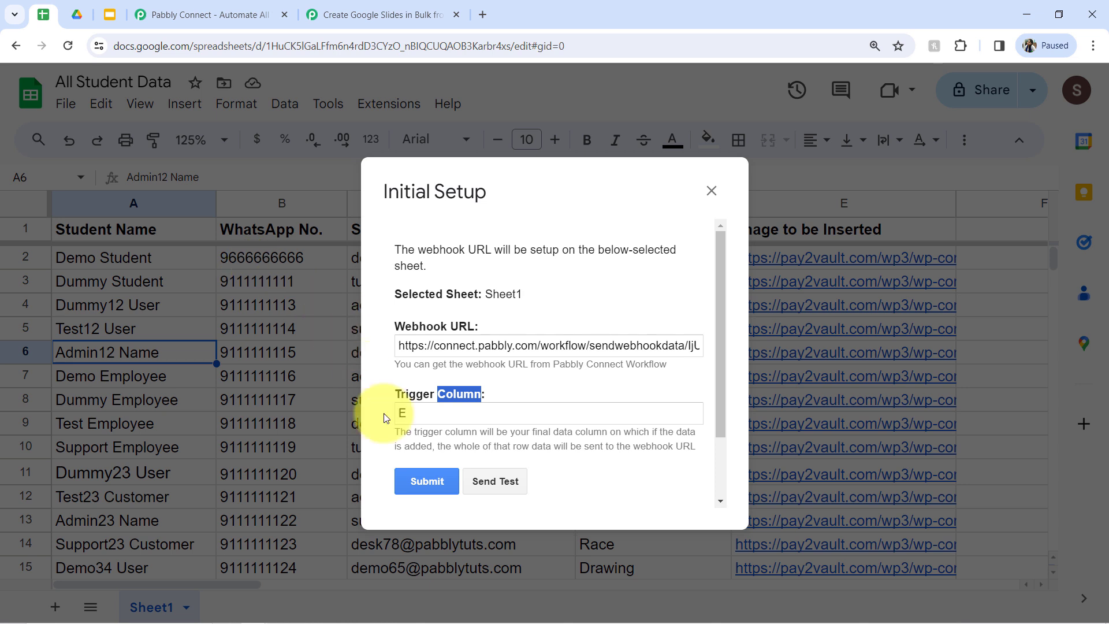
click(414, 484)
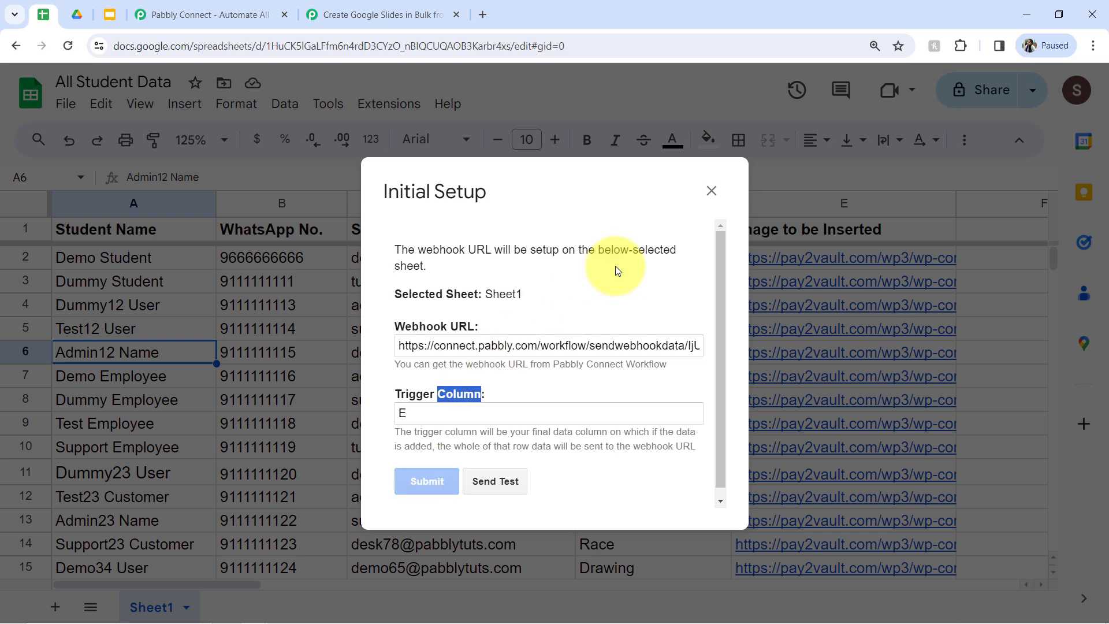
click(712, 191)
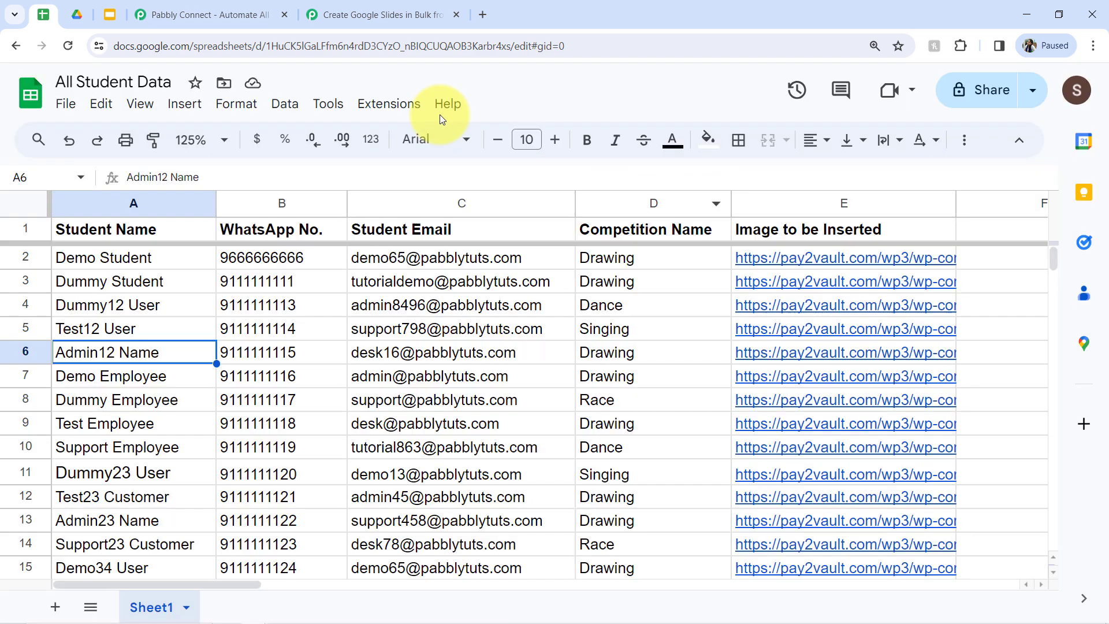
Review all fields of the received response in the workflow, through Competition Name, against the student rows in the spreadsheet
click(361, 7)
drag(698, 239, 592, 240)
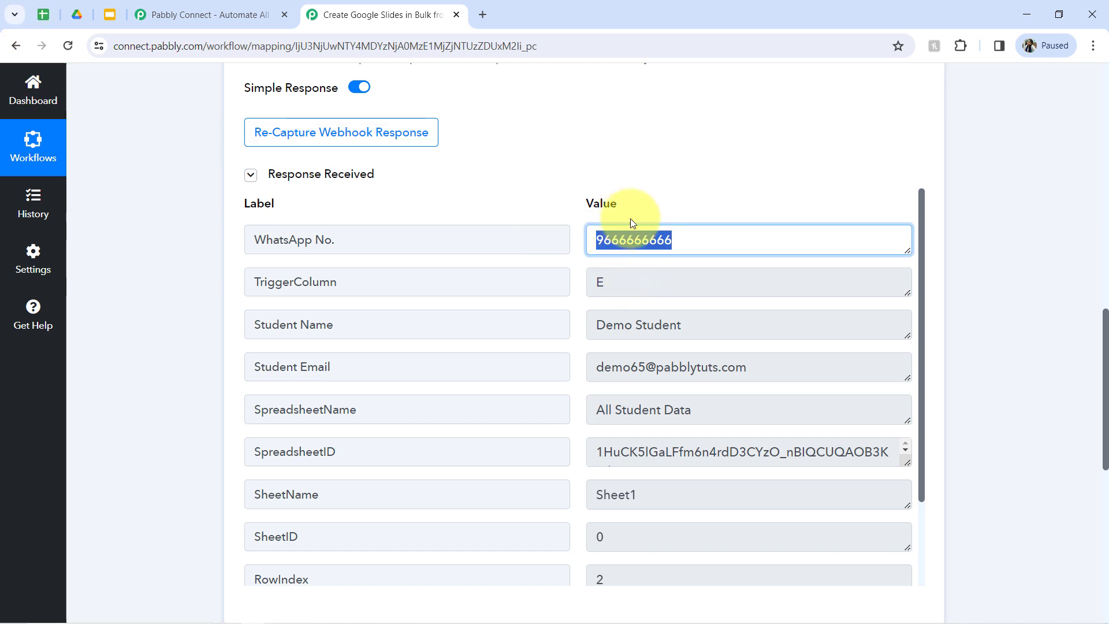
click(612, 281)
drag(612, 281, 588, 304)
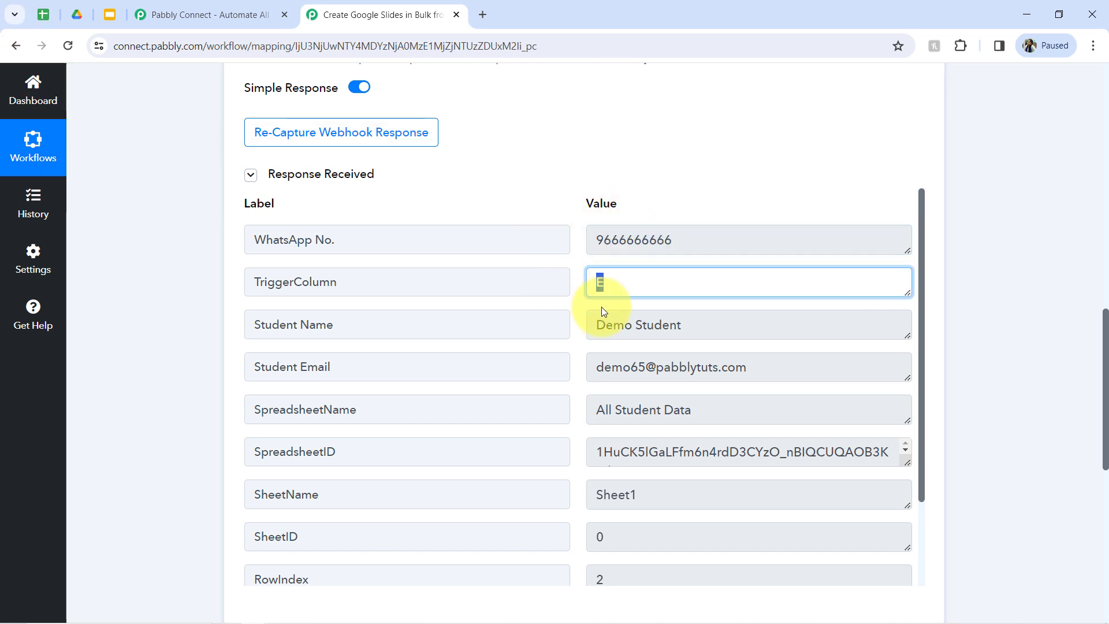
double_click(668, 322)
click(693, 388)
drag(719, 367, 584, 389)
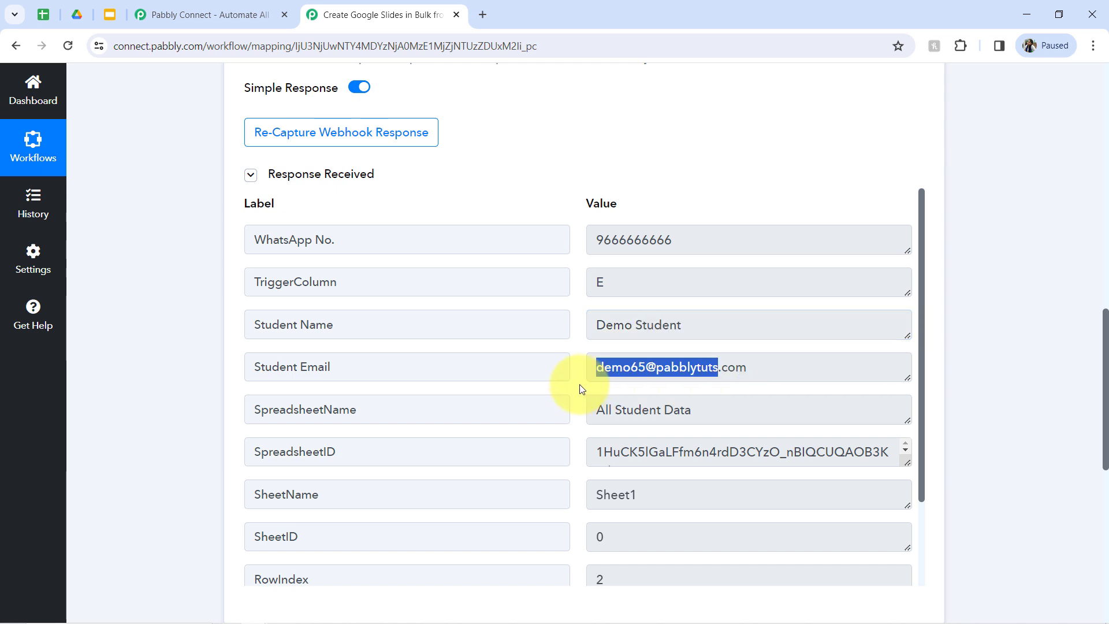
drag(664, 411, 826, 349)
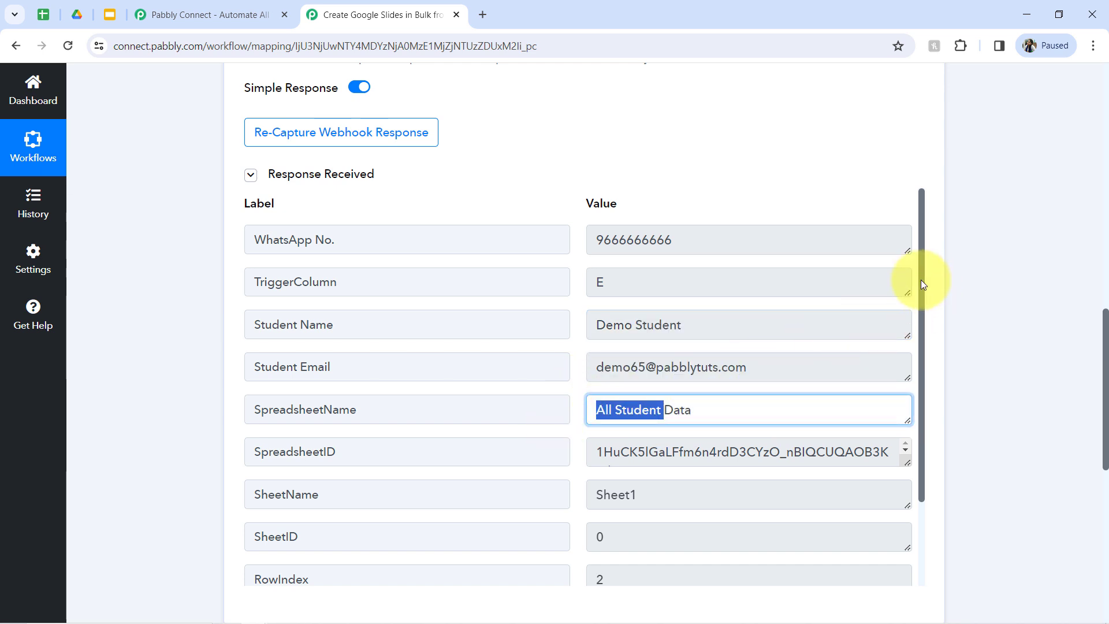
scroll(918, 467, down, 2)
scroll(881, 231, up, 2)
scroll(871, 407, down, 1)
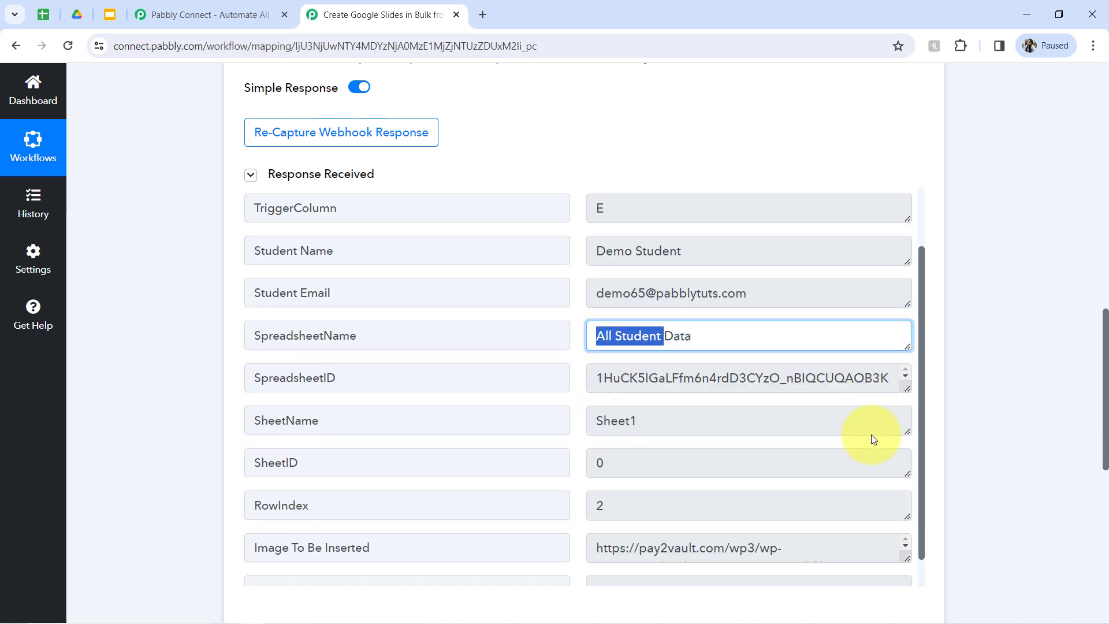
scroll(871, 407, down, 1)
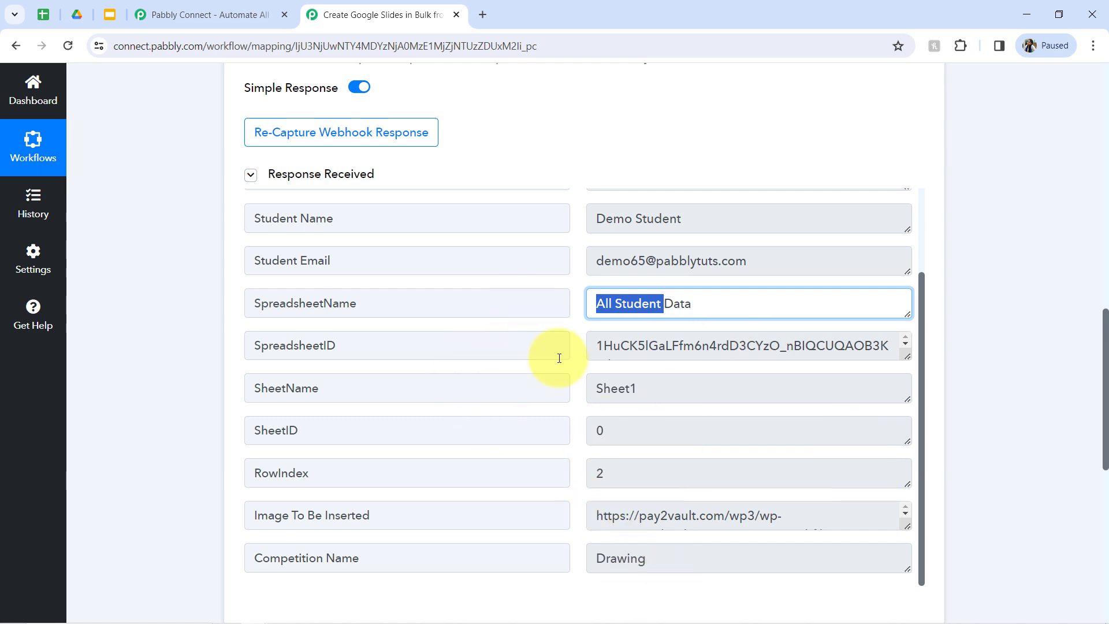
click(43, 14)
click(369, 14)
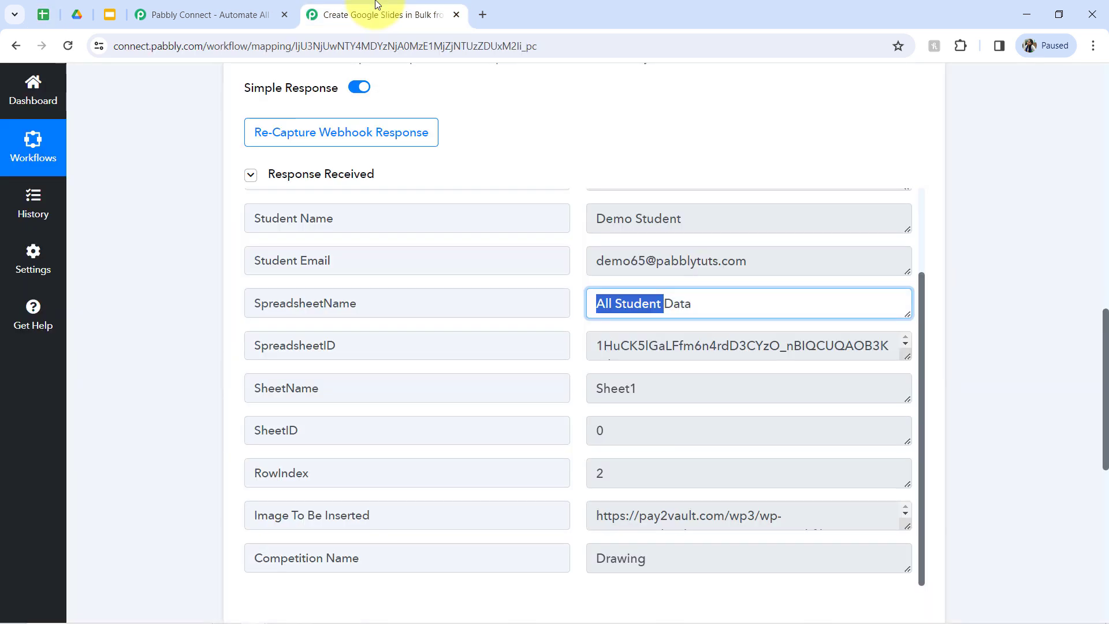
Collapse the received response and check the Google Sheets trigger's Instant tag for how new rows are captured
click(295, 176)
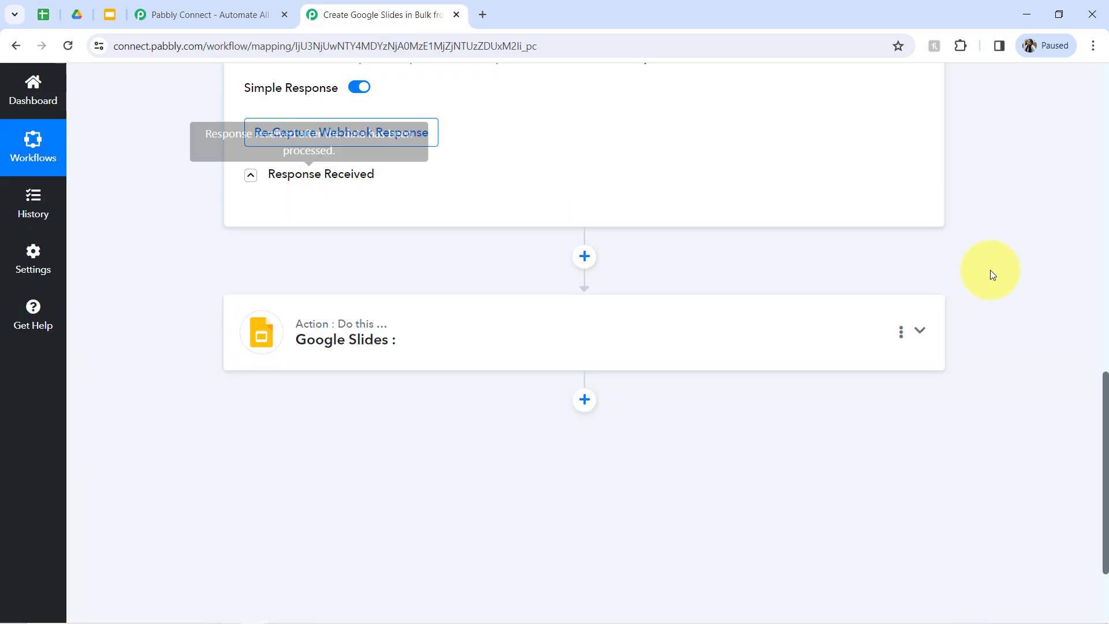
drag(1104, 381, 1074, 58)
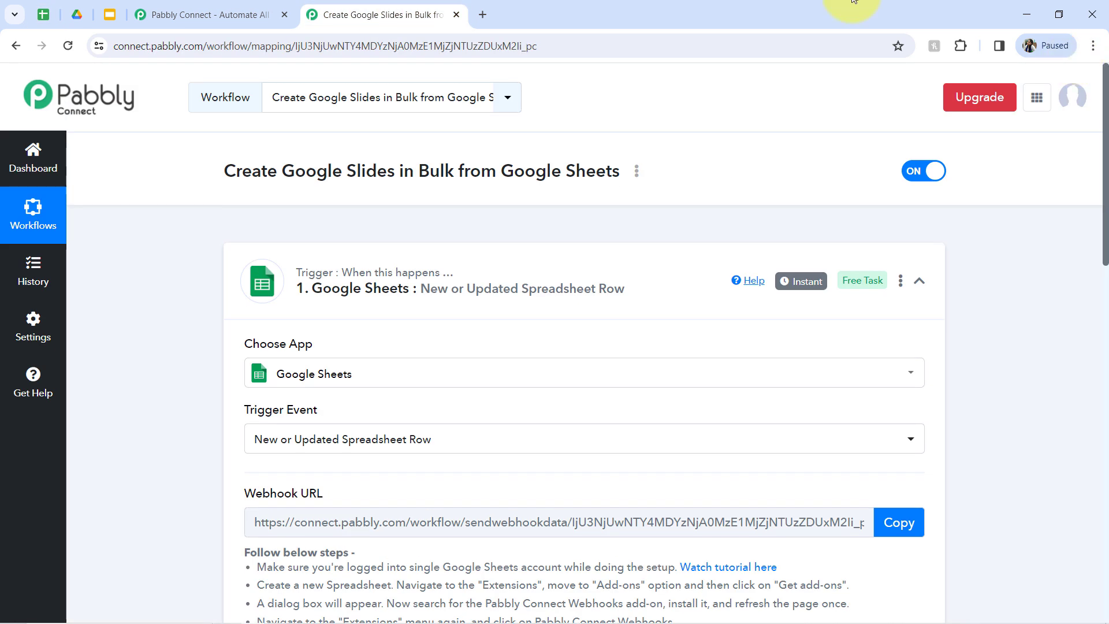
click(43, 14)
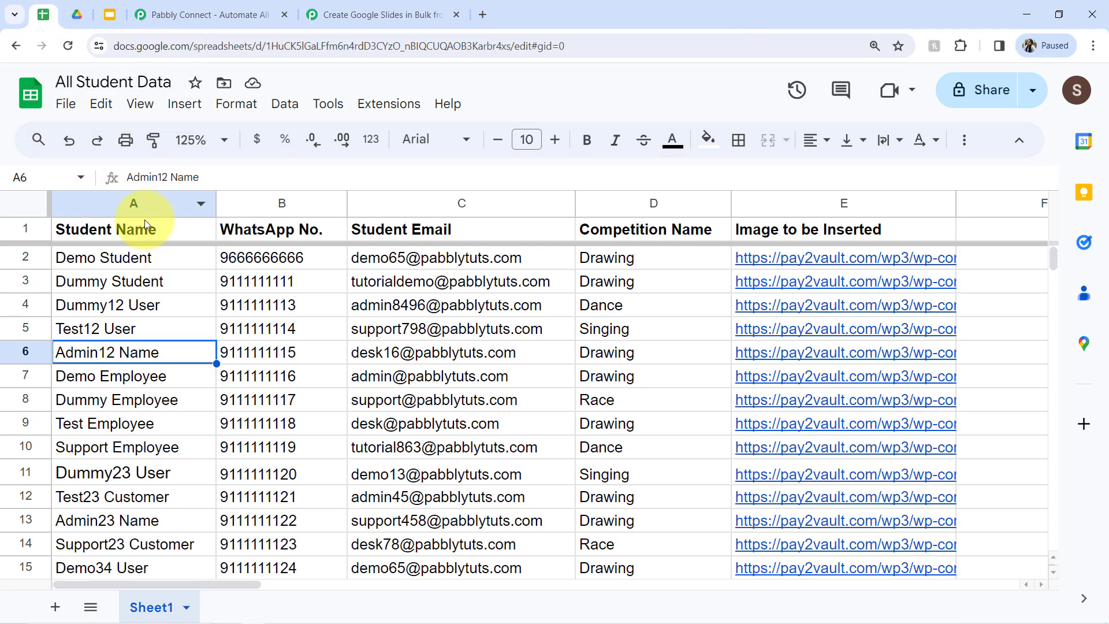
click(345, 16)
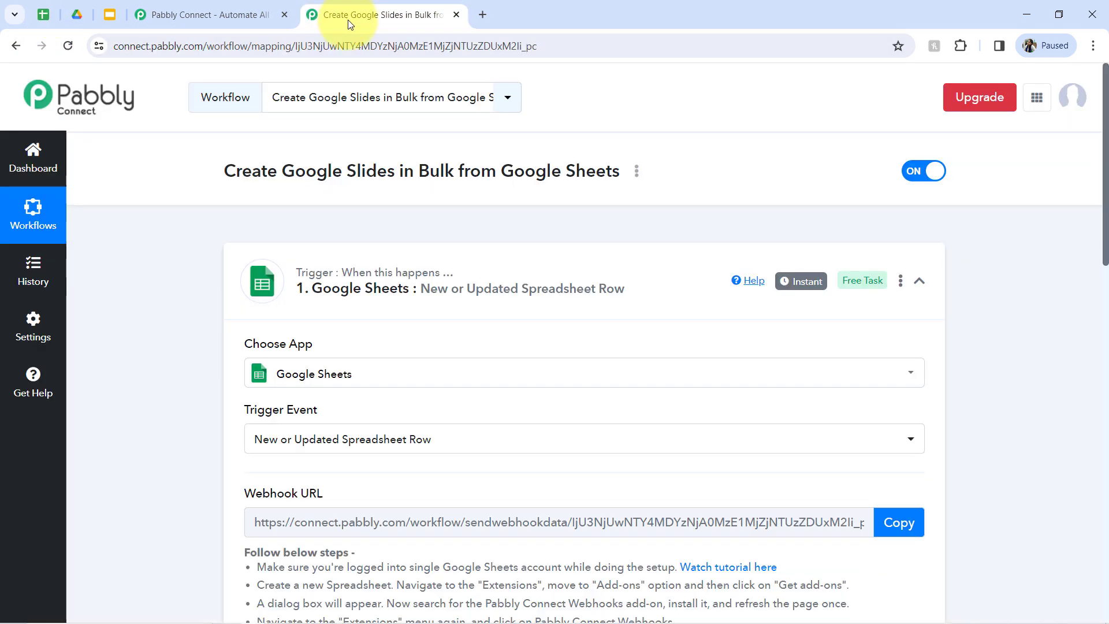
mouse_move(795, 286)
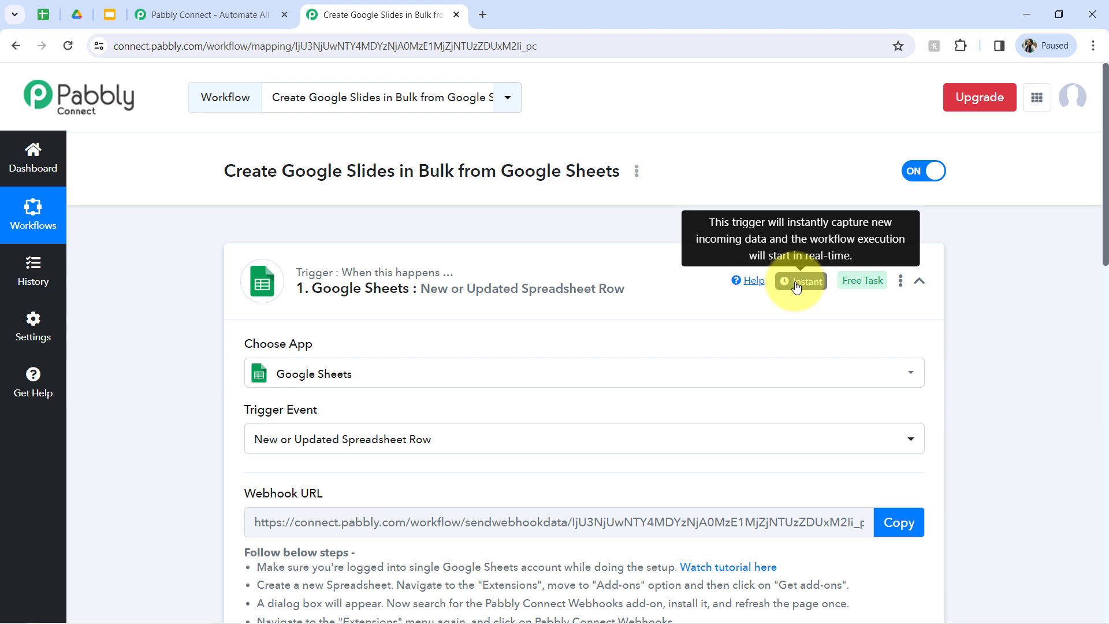
Check the Send On Event option of Pabbly Connect Webhooks in the All Student Data spreadsheet and look over the first student rows
click(43, 15)
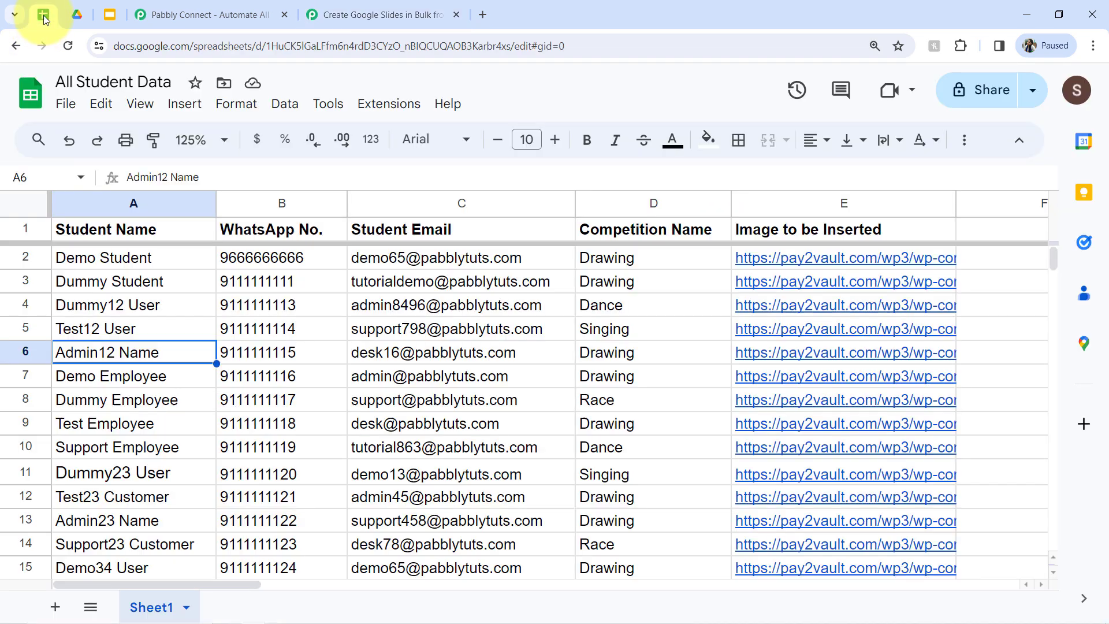
click(386, 100)
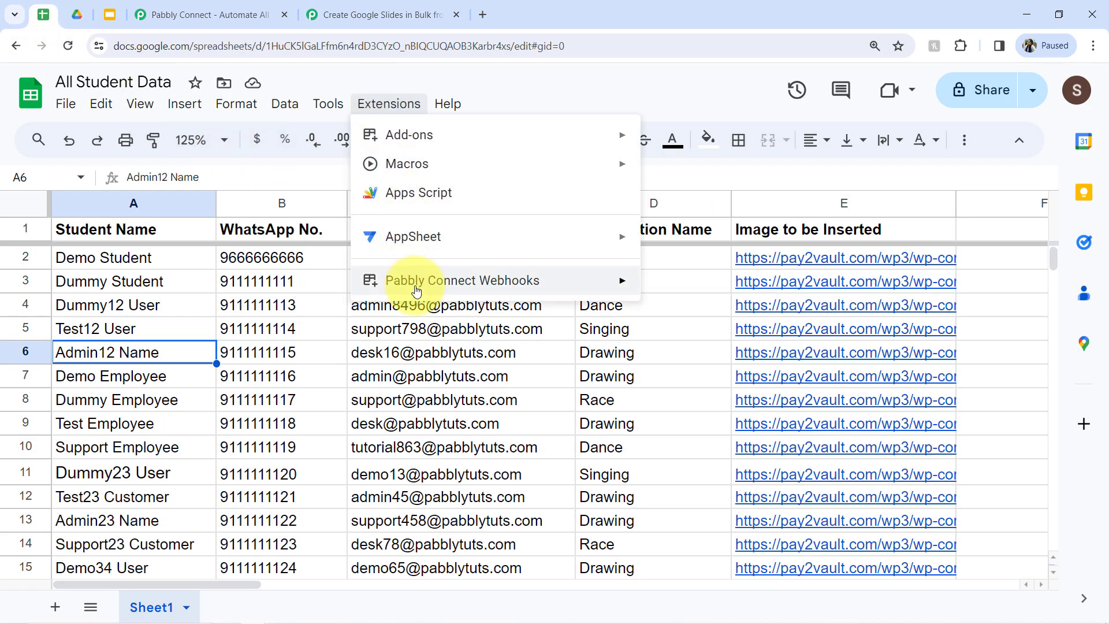
mouse_move(528, 278)
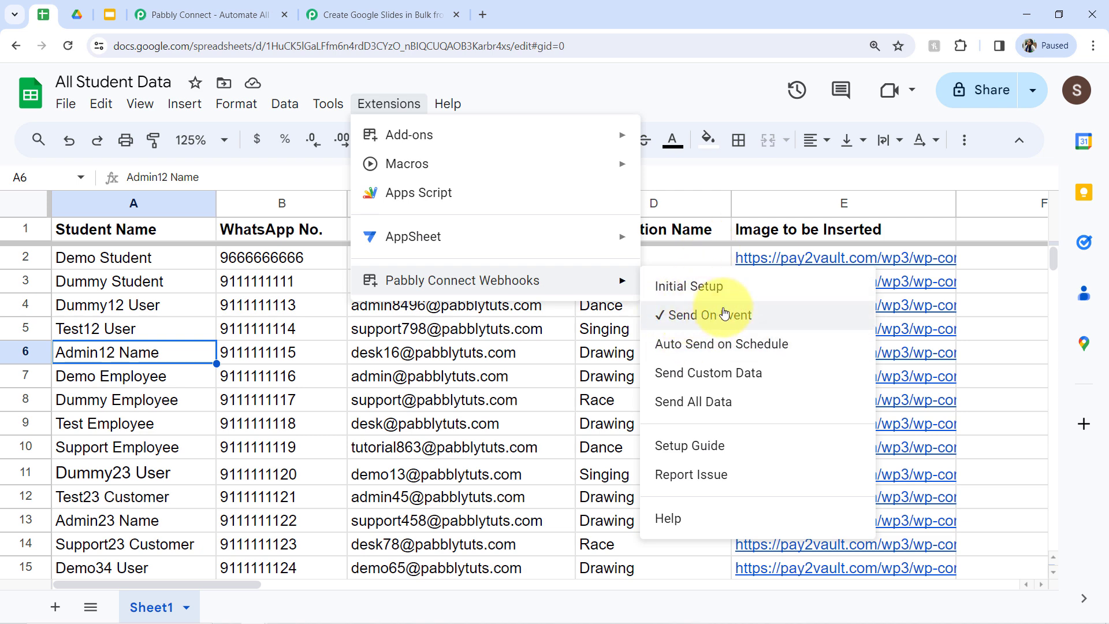
click(27, 256)
click(21, 283)
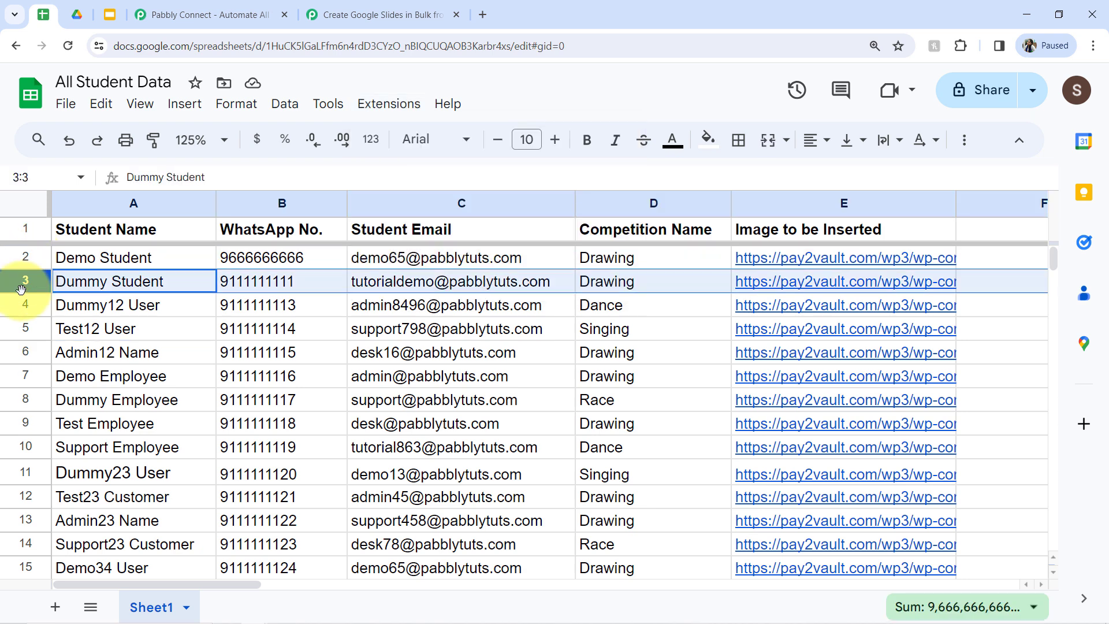
click(23, 303)
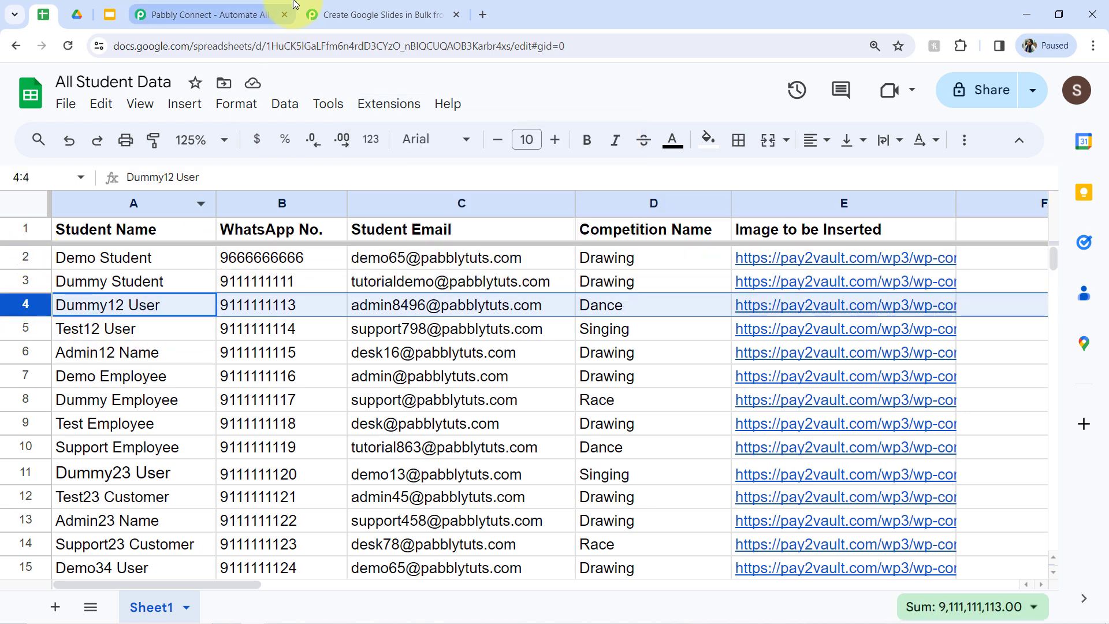
Return to the workflow, collapse the Google Sheets trigger step and expand the Google Slides action step
click(341, 15)
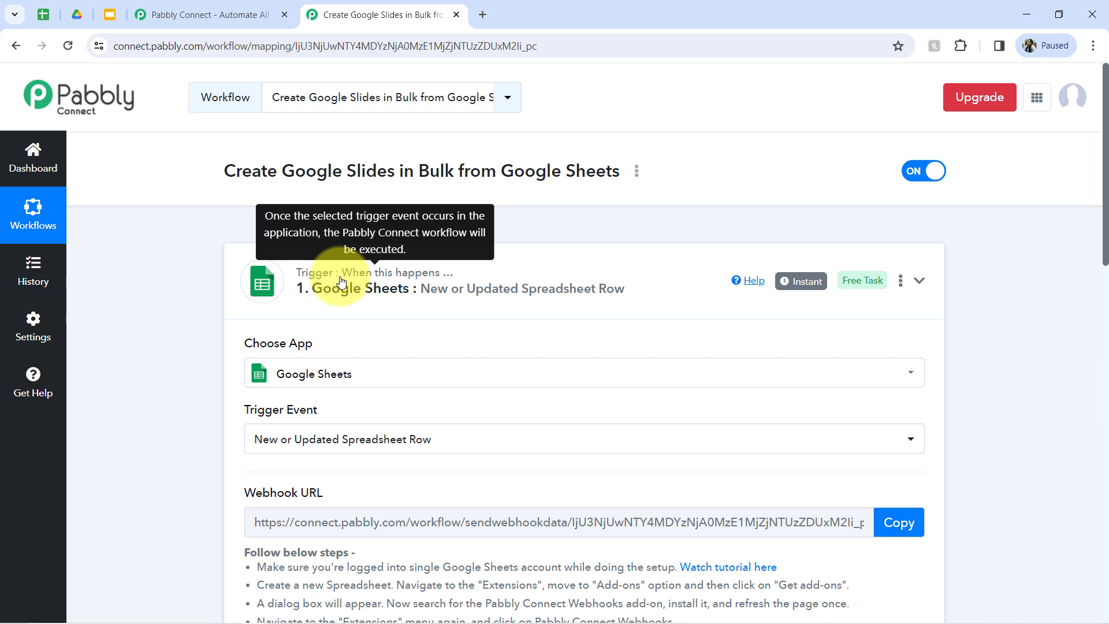
click(340, 282)
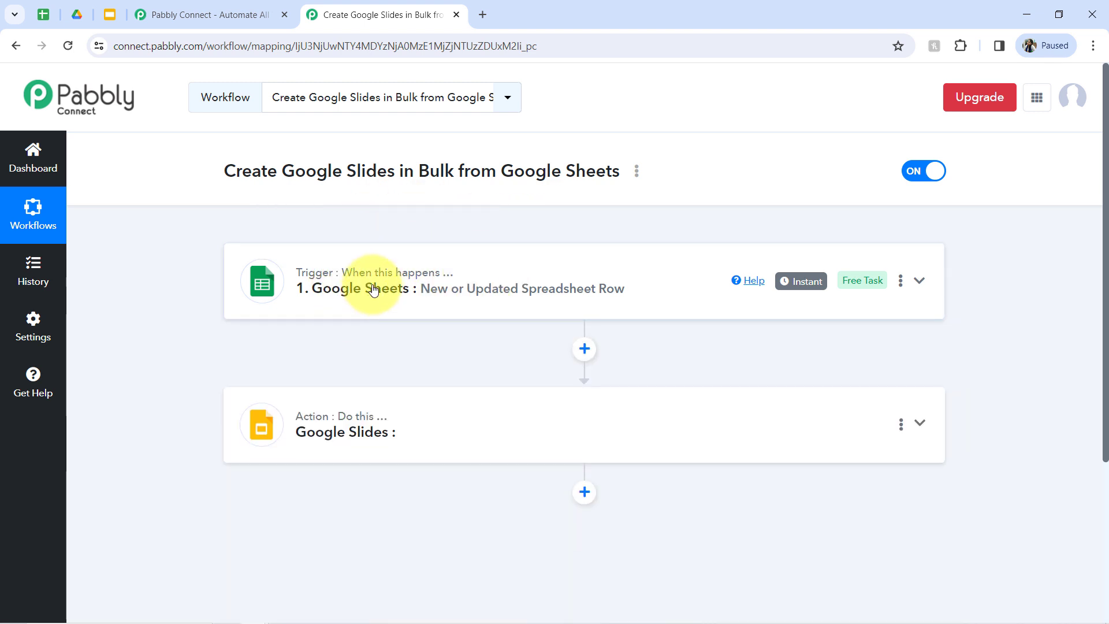
click(355, 433)
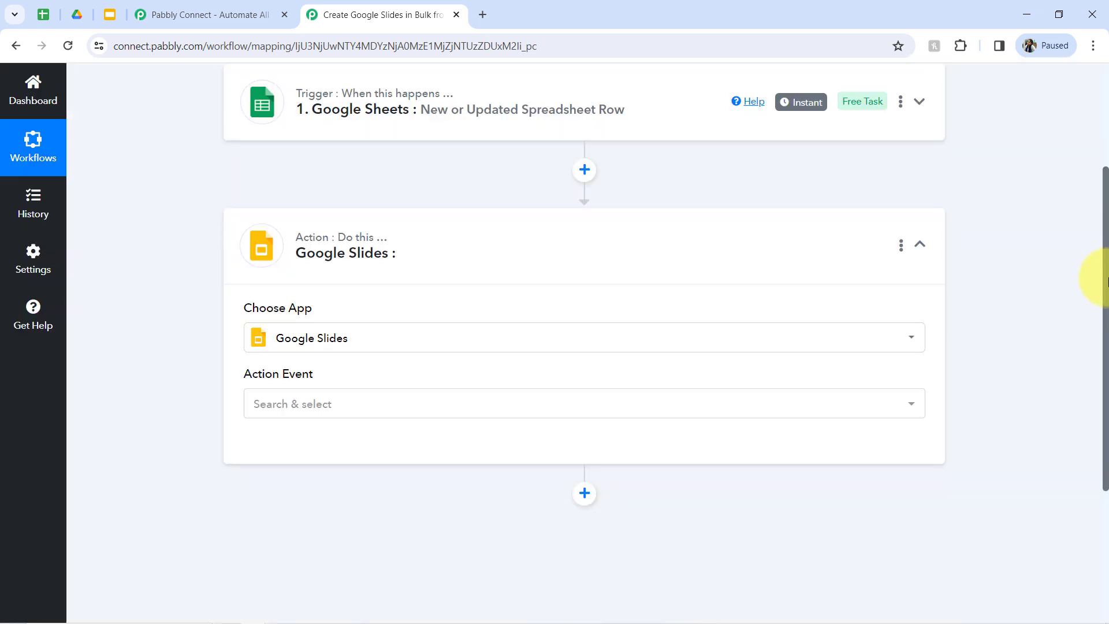
Set the Google Slides action event to Create Presentation From Template and open its account connection setup
drag(1105, 283, 1107, 364)
click(285, 293)
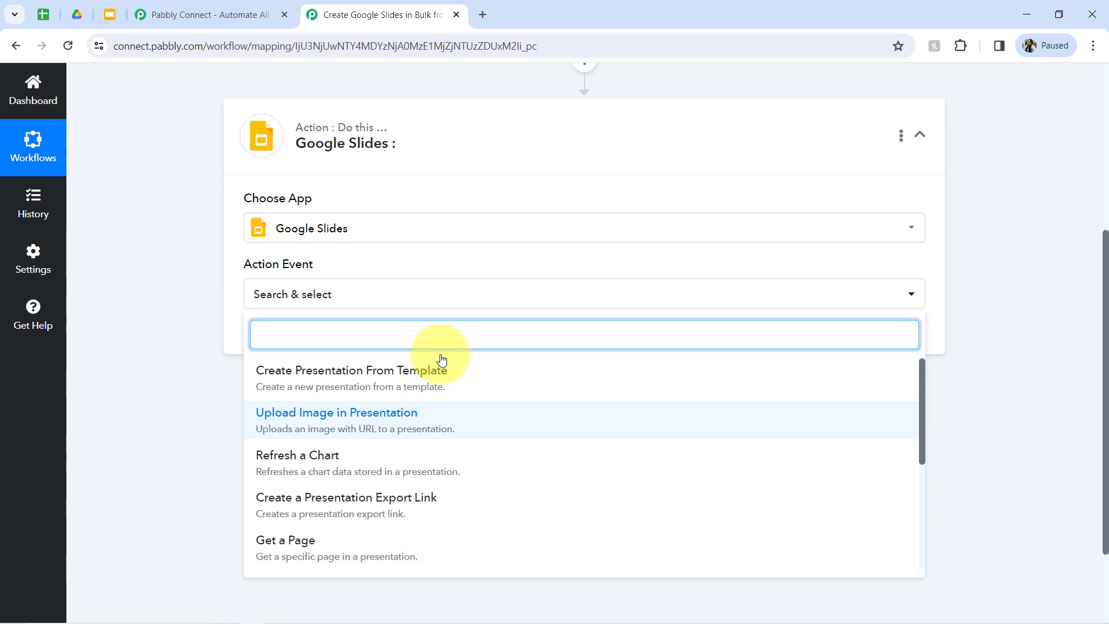
click(358, 383)
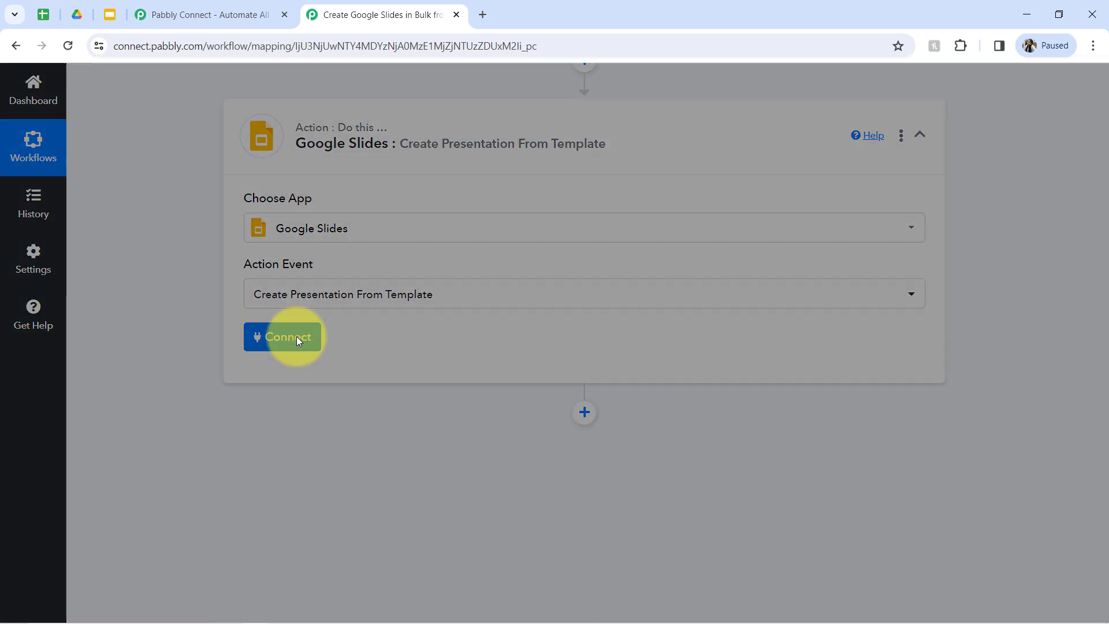
click(297, 337)
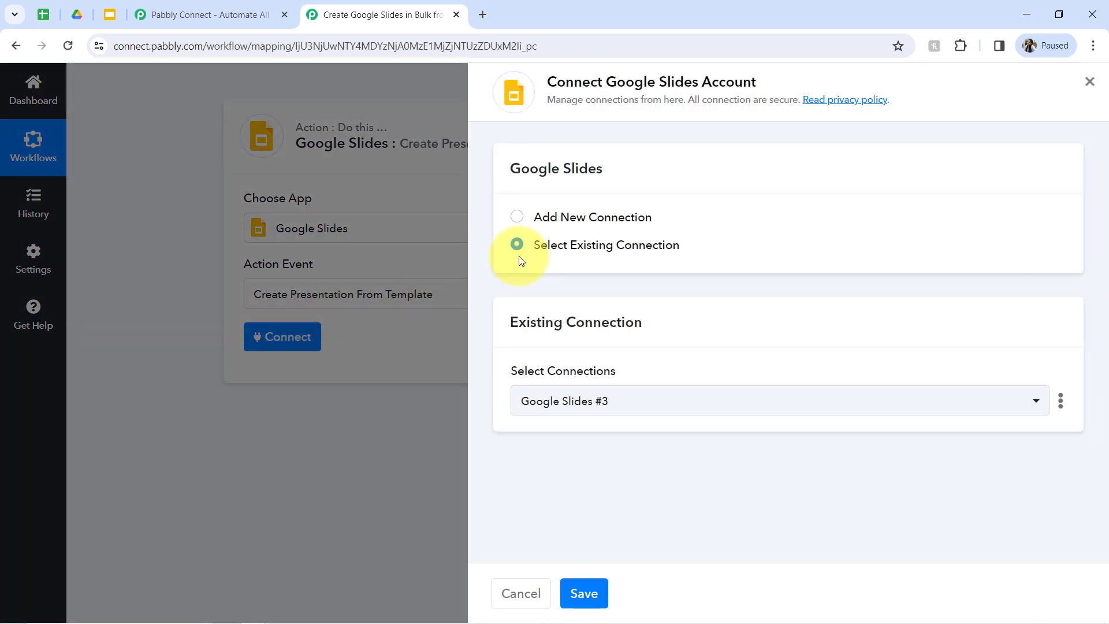
click(566, 218)
click(600, 400)
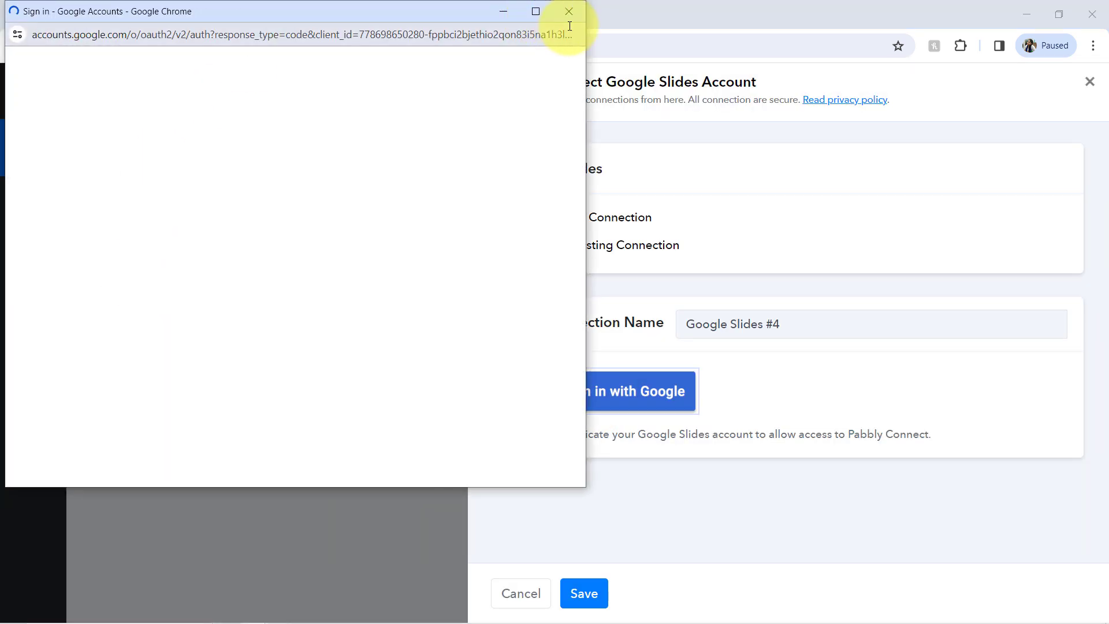
click(569, 12)
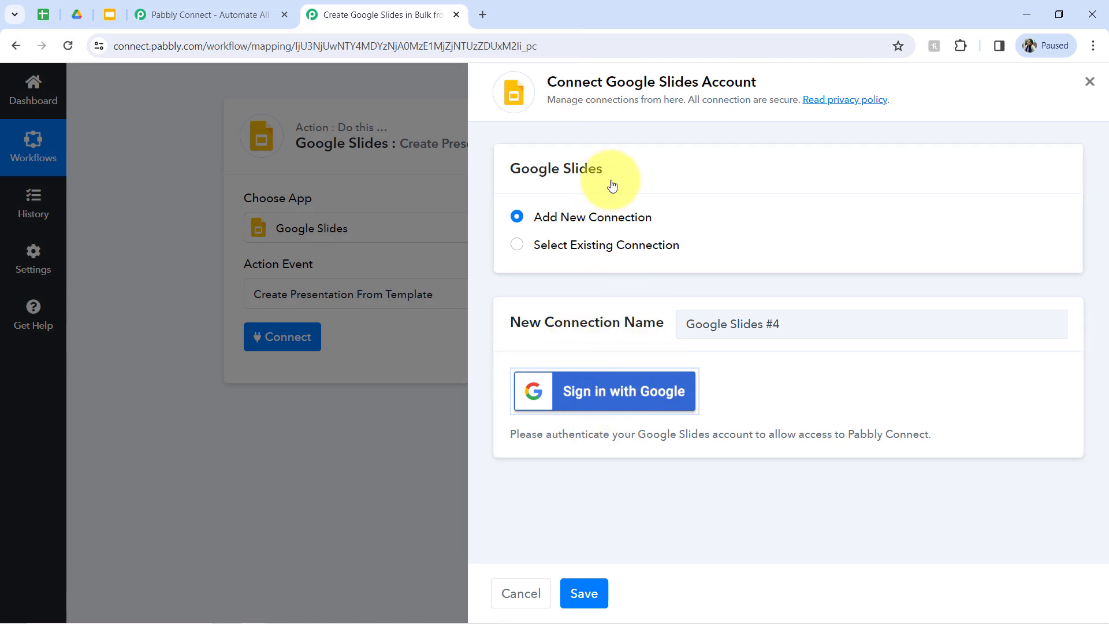
Connect the Google Slides action through the existing connection Google Slides #3 and save it
click(582, 248)
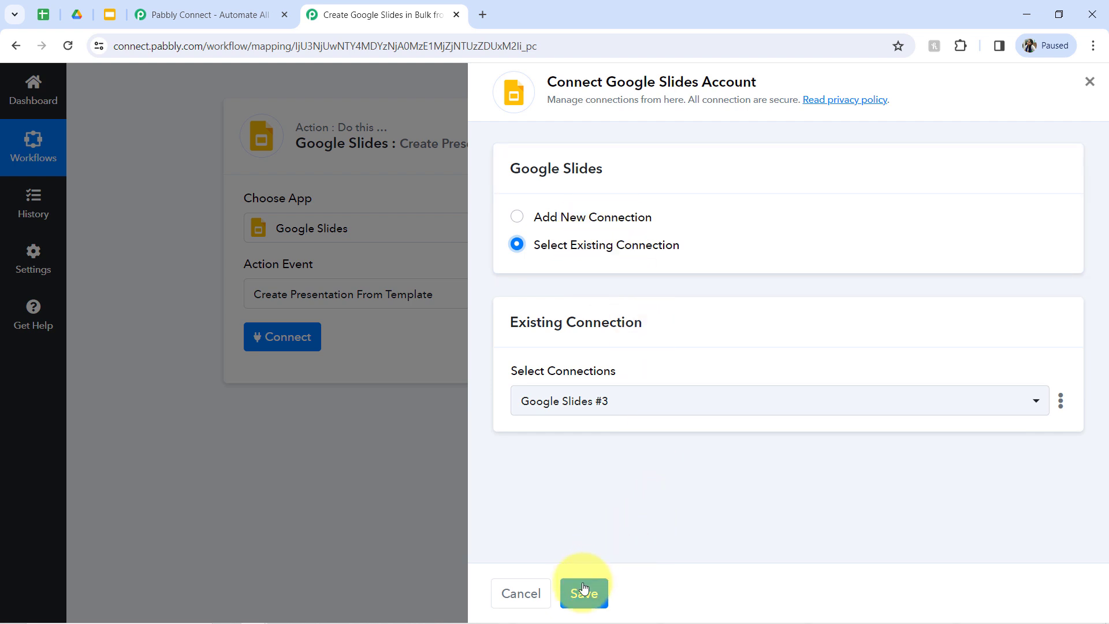
click(582, 601)
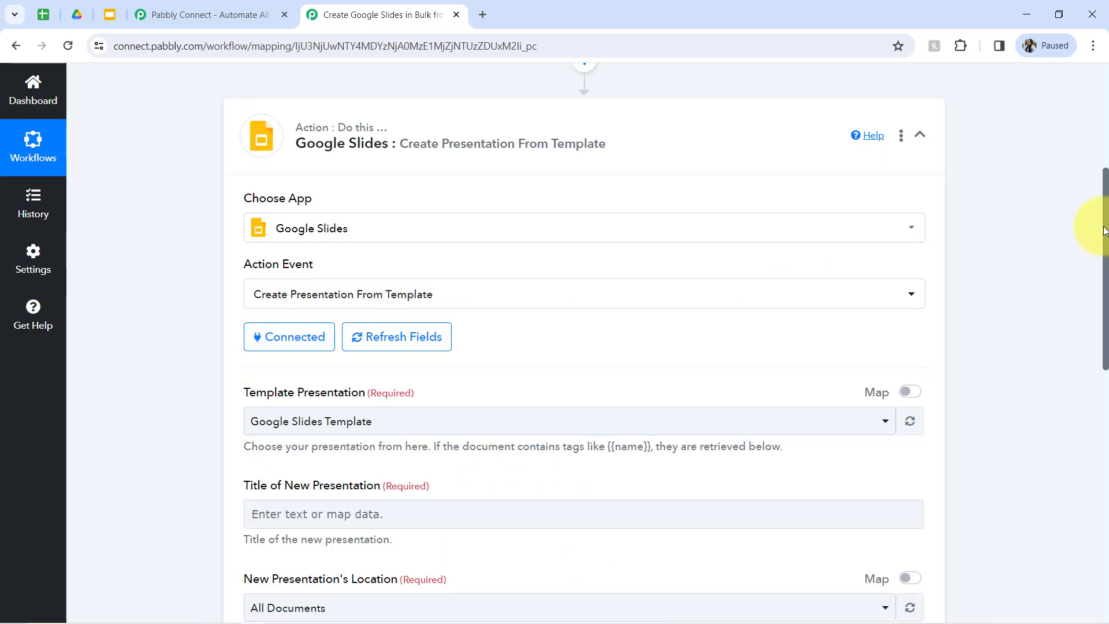
Choose Google Slides Template as the template presentation, checking the name against the certificate file open in Google Slides
drag(1104, 230, 1105, 302)
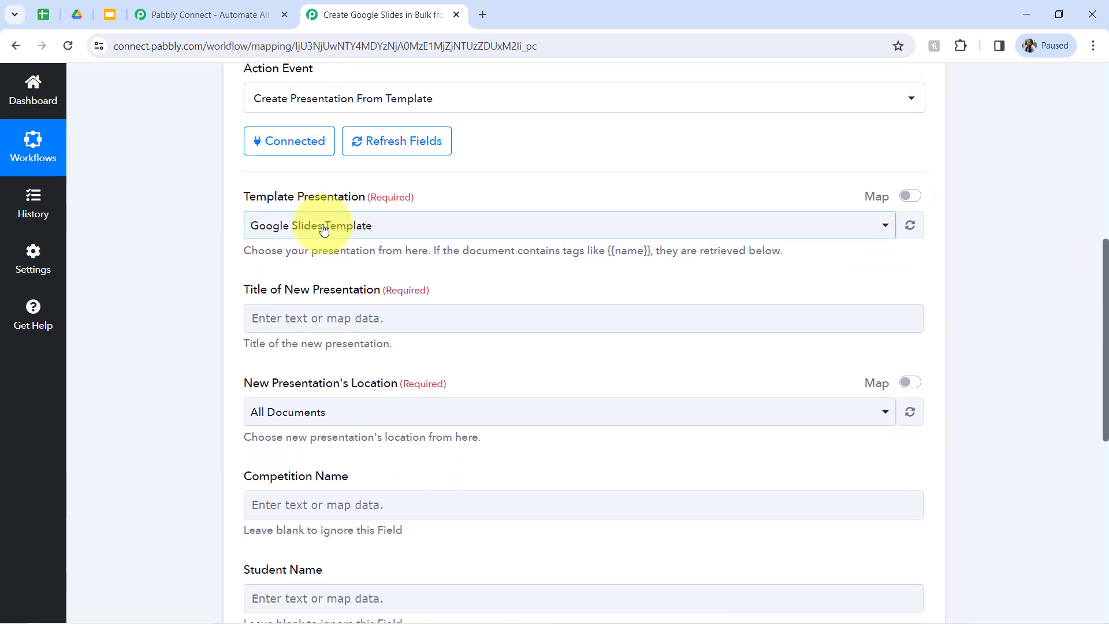
drag(241, 194, 394, 200)
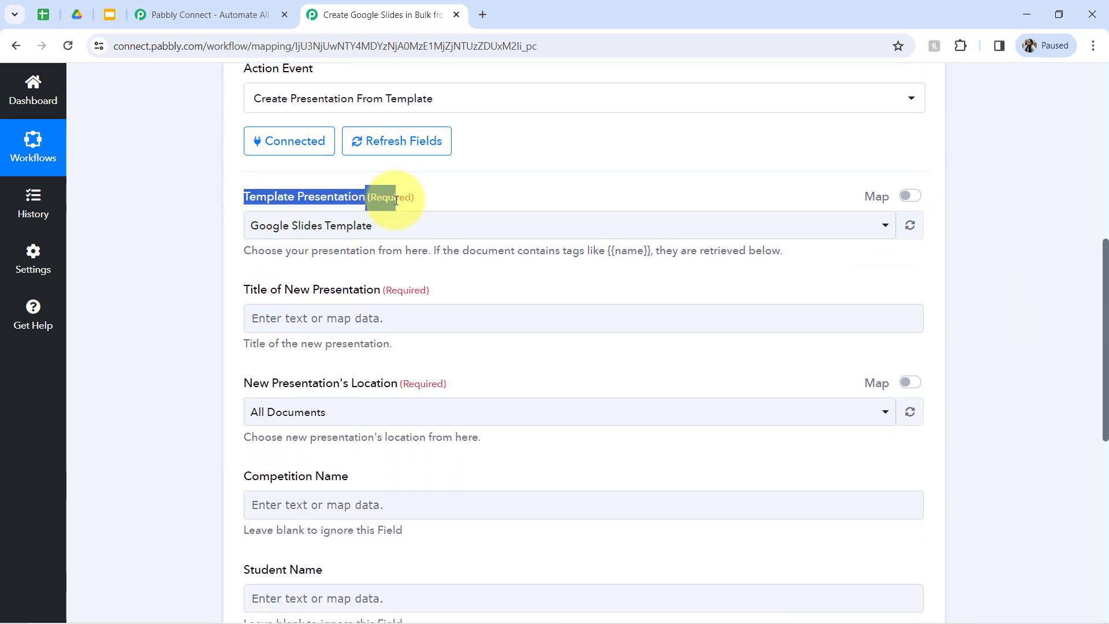
click(324, 226)
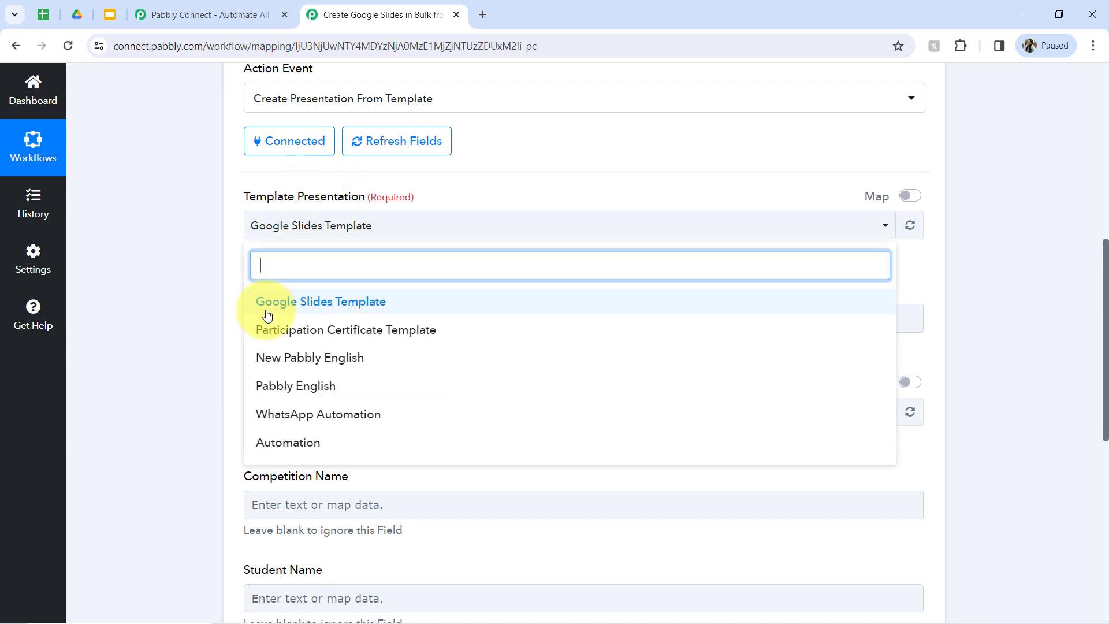
click(111, 13)
click(100, 79)
drag(101, 80, 222, 78)
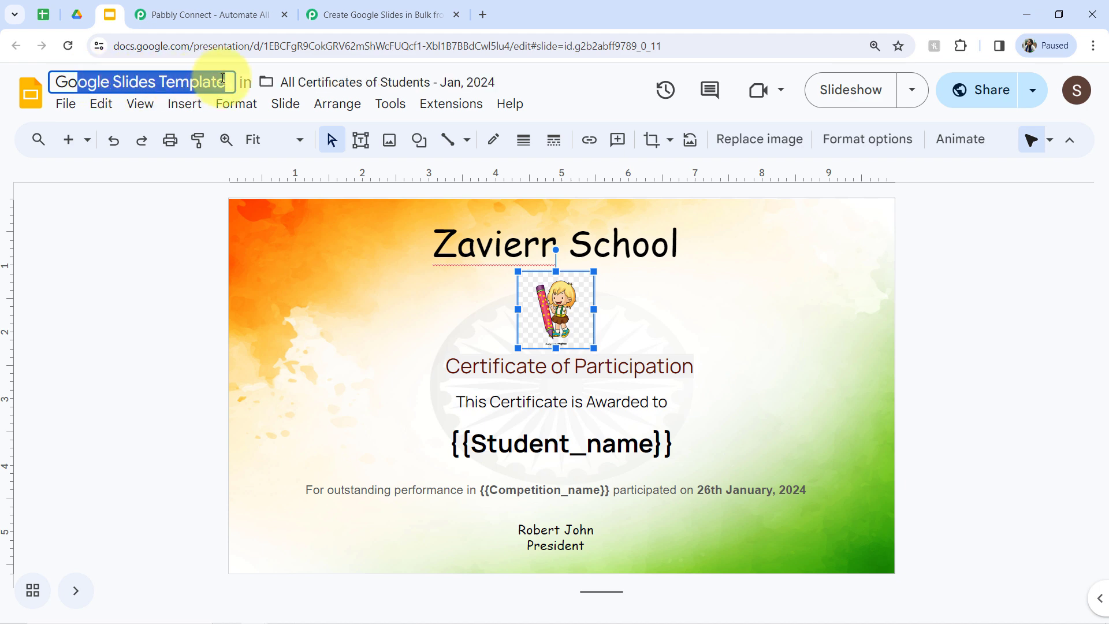
click(324, 15)
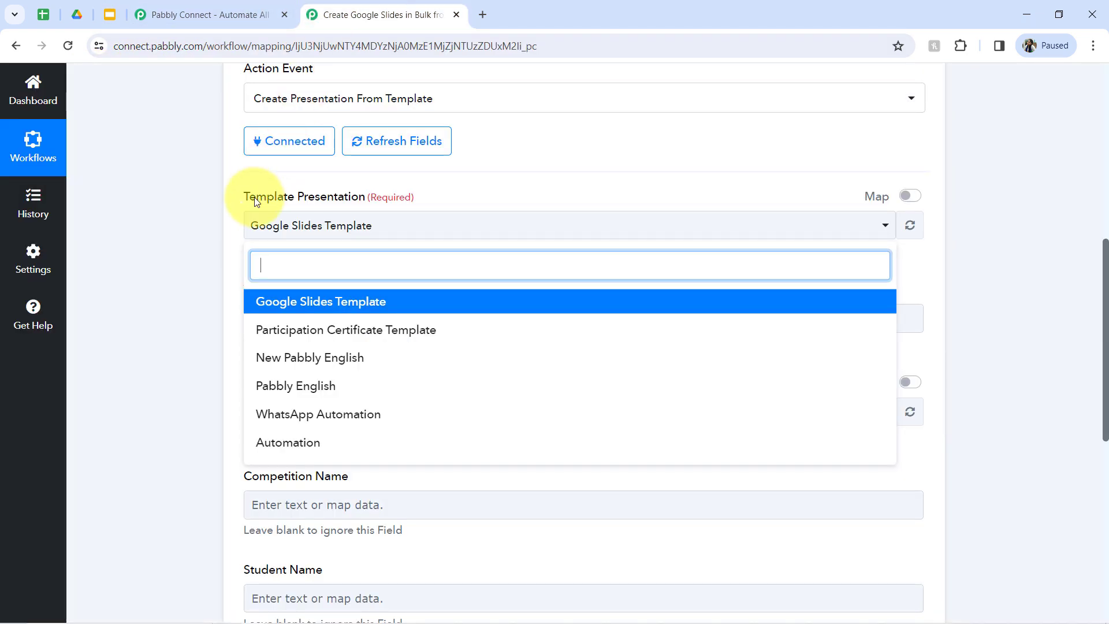
click(268, 301)
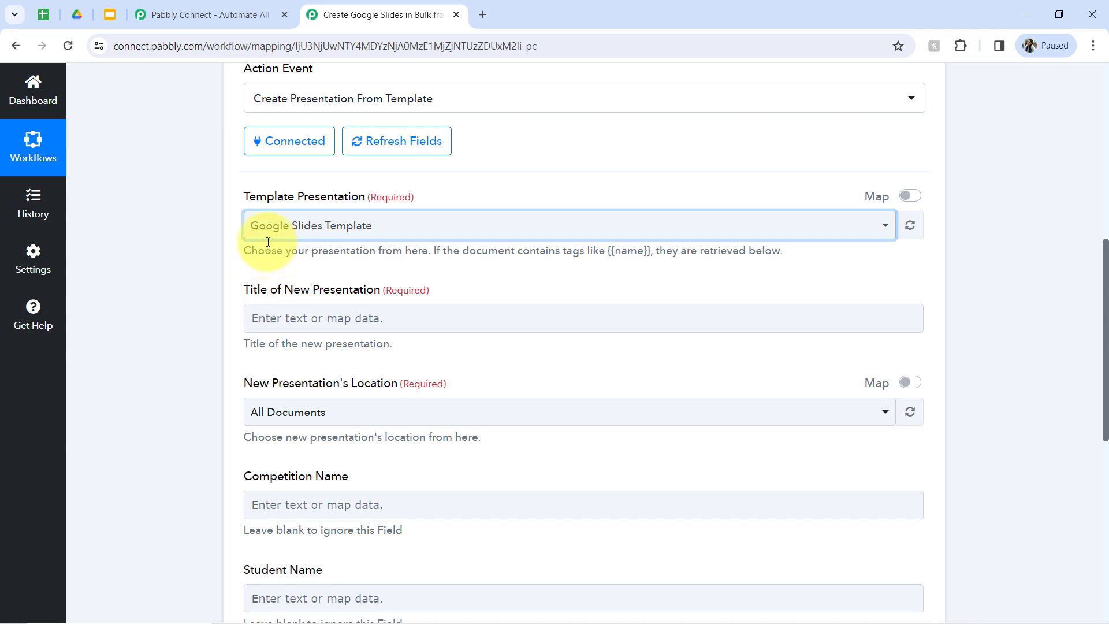
Compare the action's Competition Name and Student Name fields with the double-brace placeholders in the certificate template
click(105, 13)
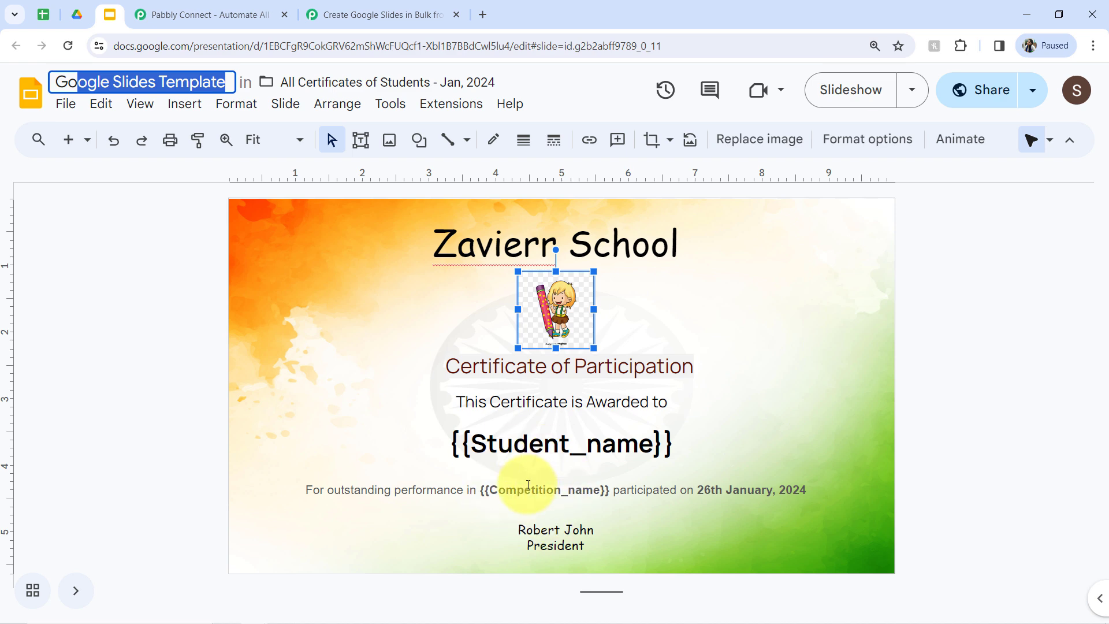
click(355, 14)
drag(277, 475, 272, 514)
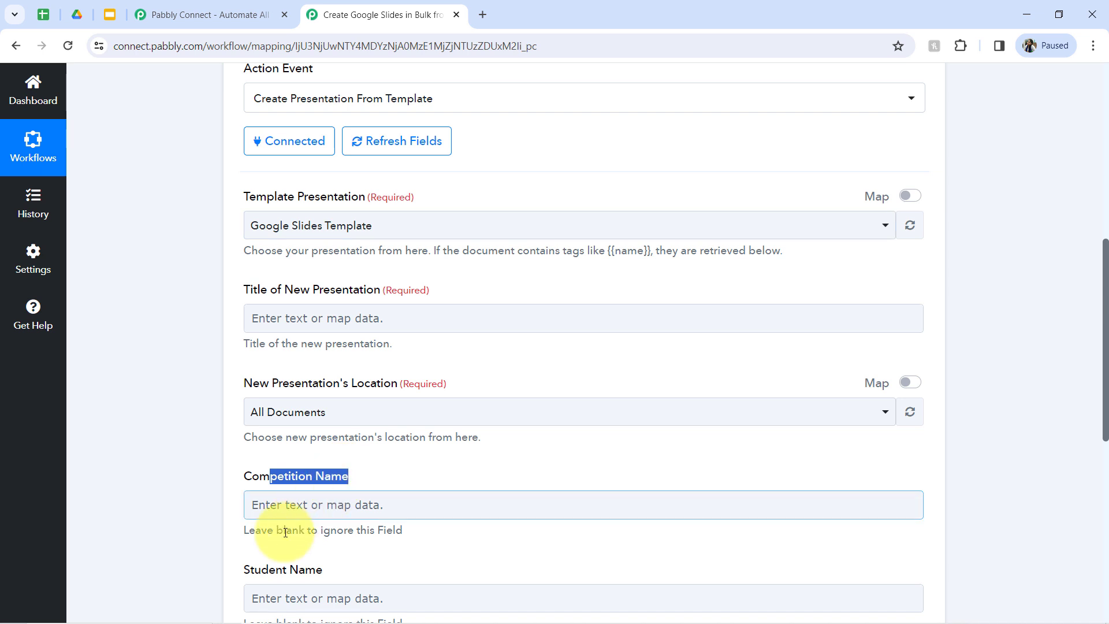
drag(277, 474, 336, 480)
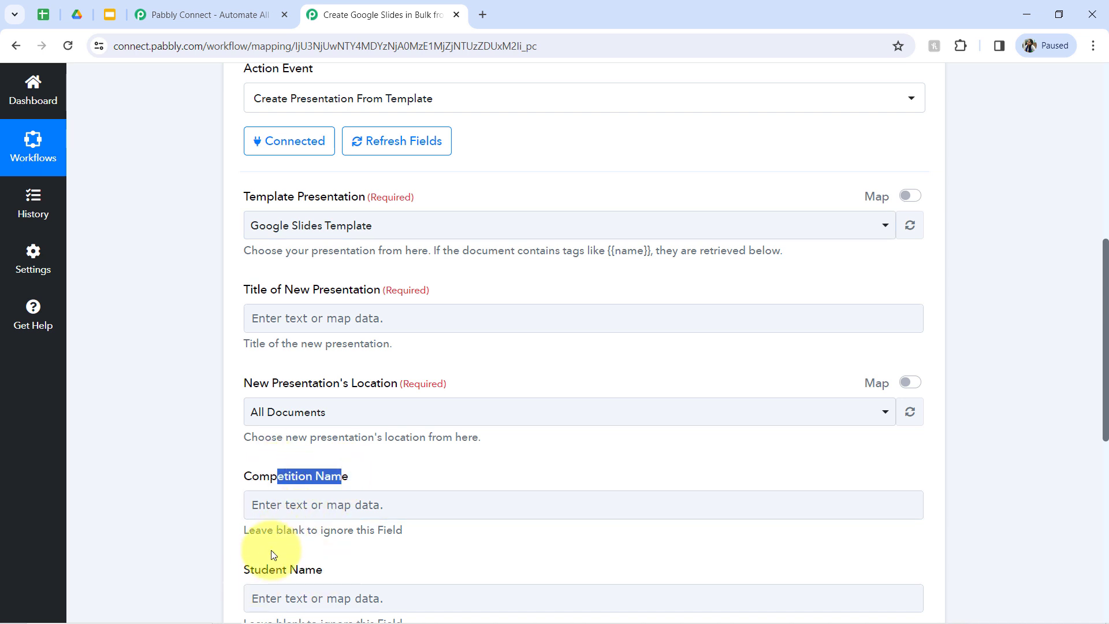
drag(262, 569, 379, 572)
click(112, 20)
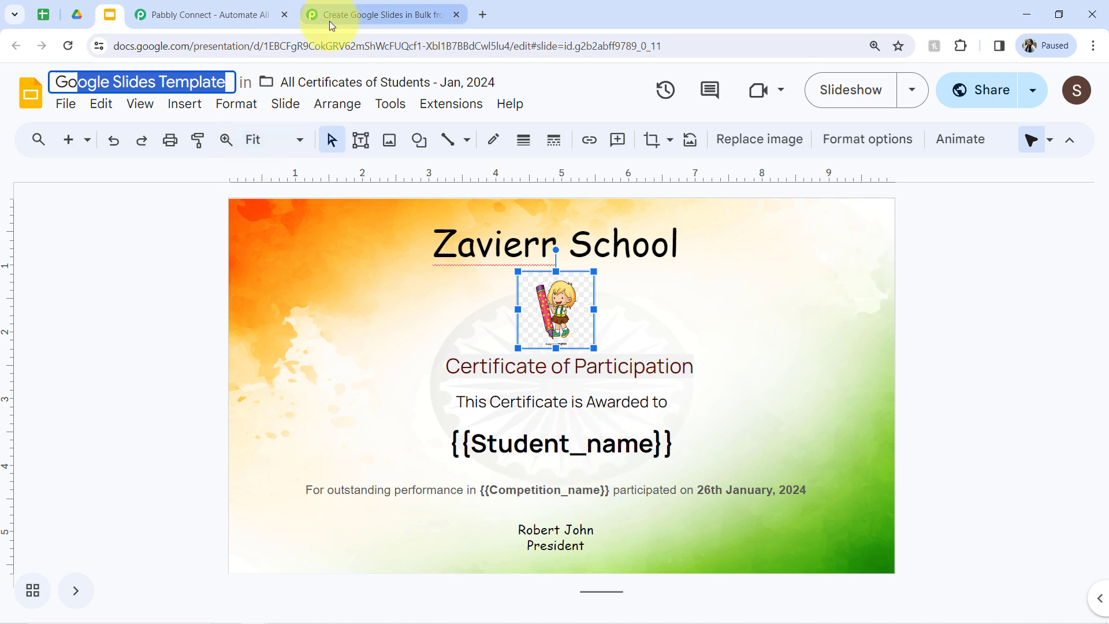
click(314, 11)
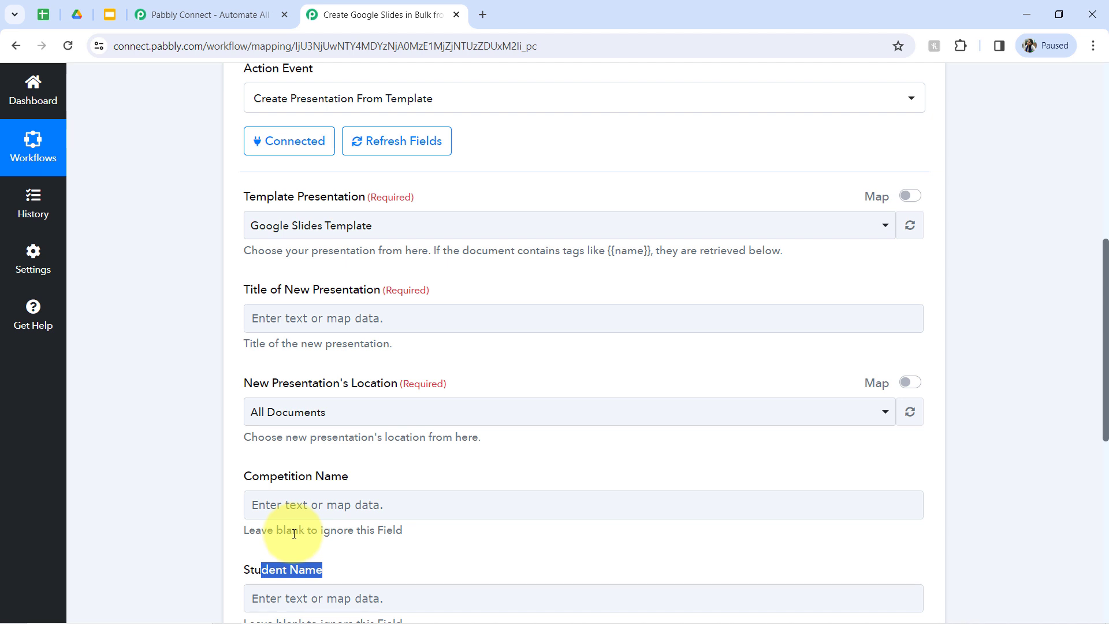
click(111, 15)
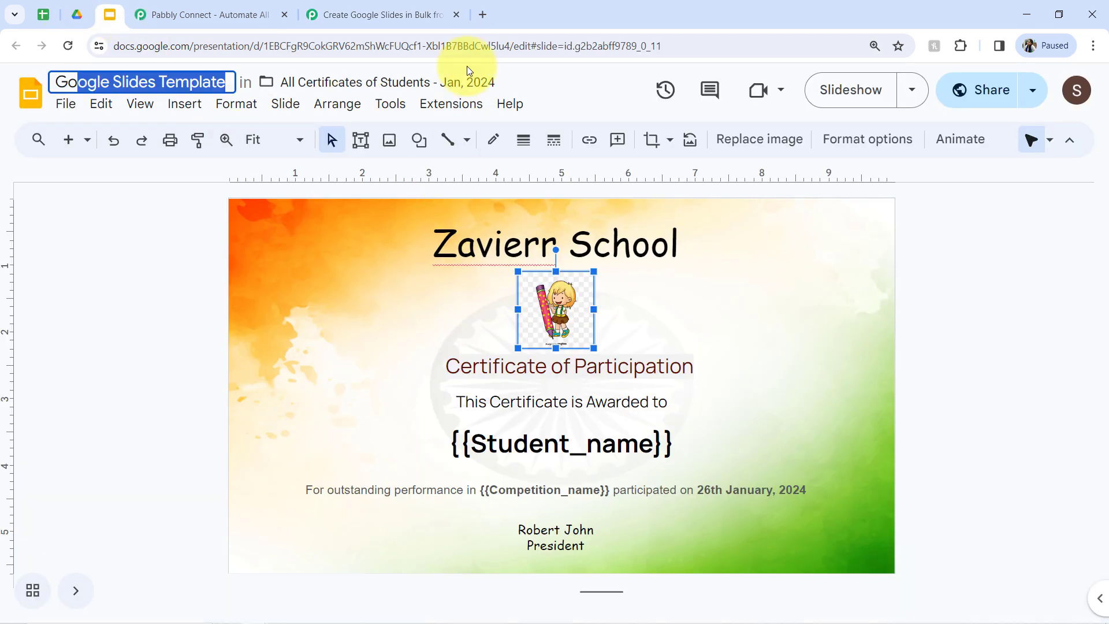
click(325, 12)
click(238, 345)
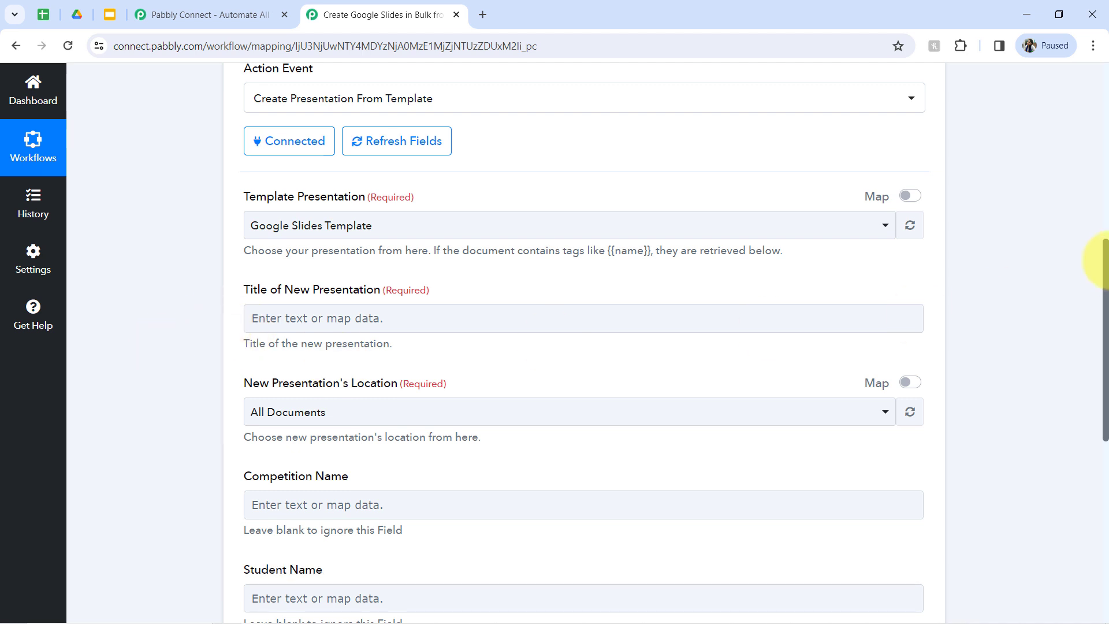
Try filling the new presentation's title with the fixed text "xcv fgnfghnvb v" and clear the field again
scroll(1106, 267, down, 1)
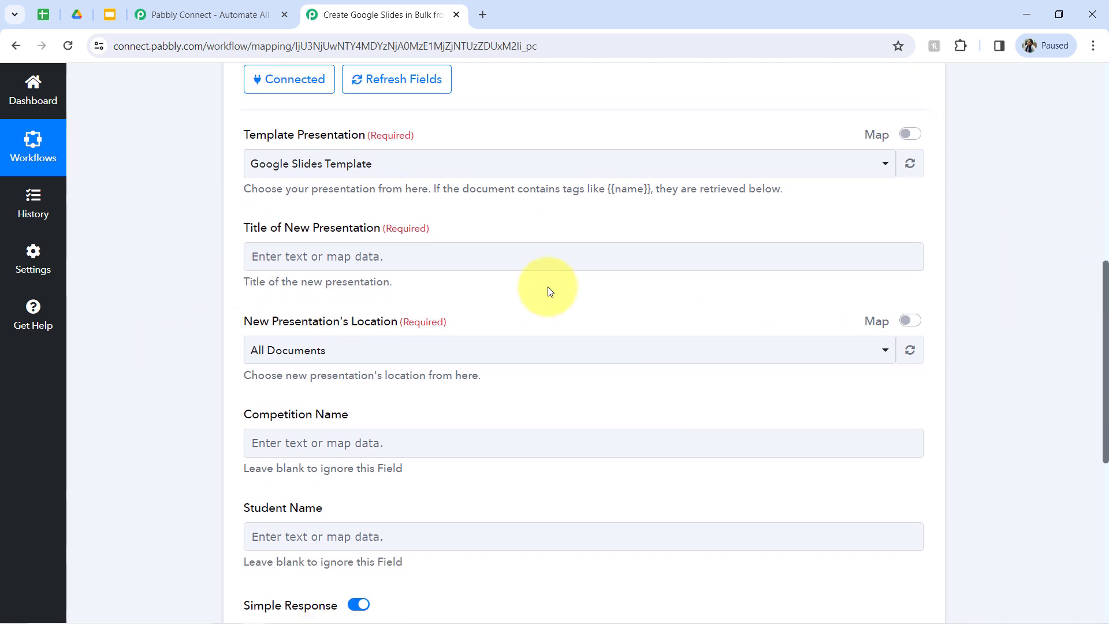
click(273, 256)
text(xcv fgnfghnvb v)
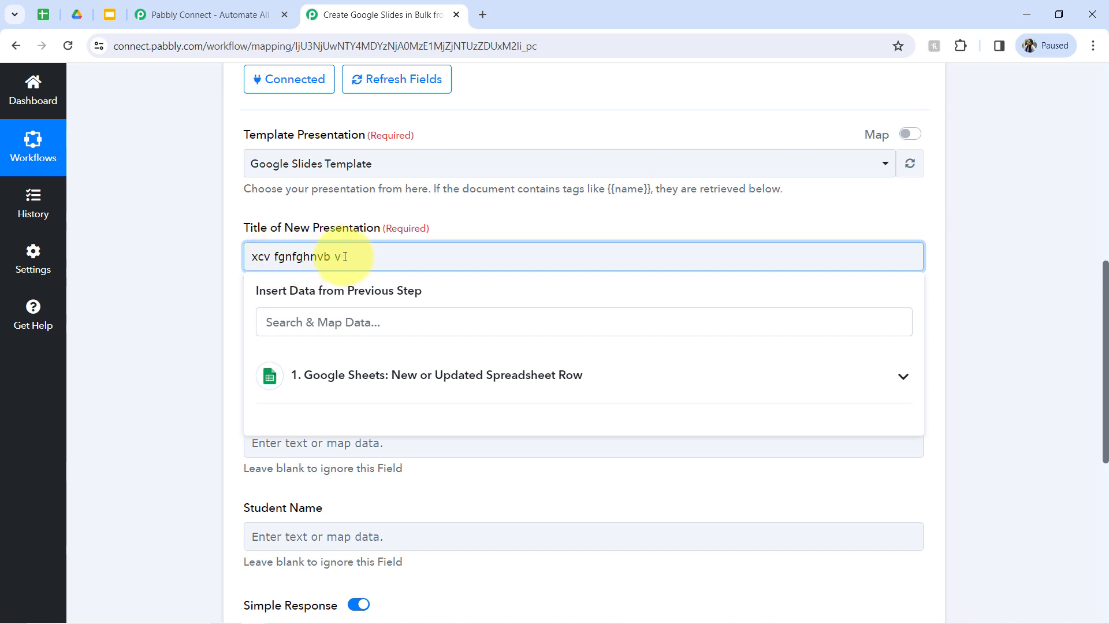
drag(345, 257, 240, 258)
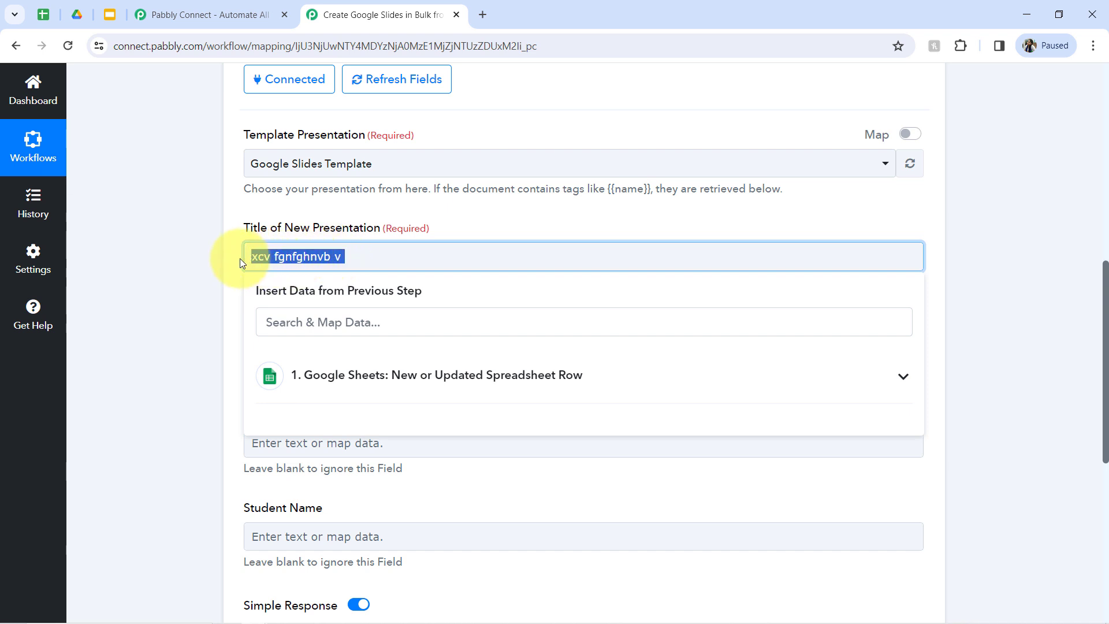
key(BackSpace)
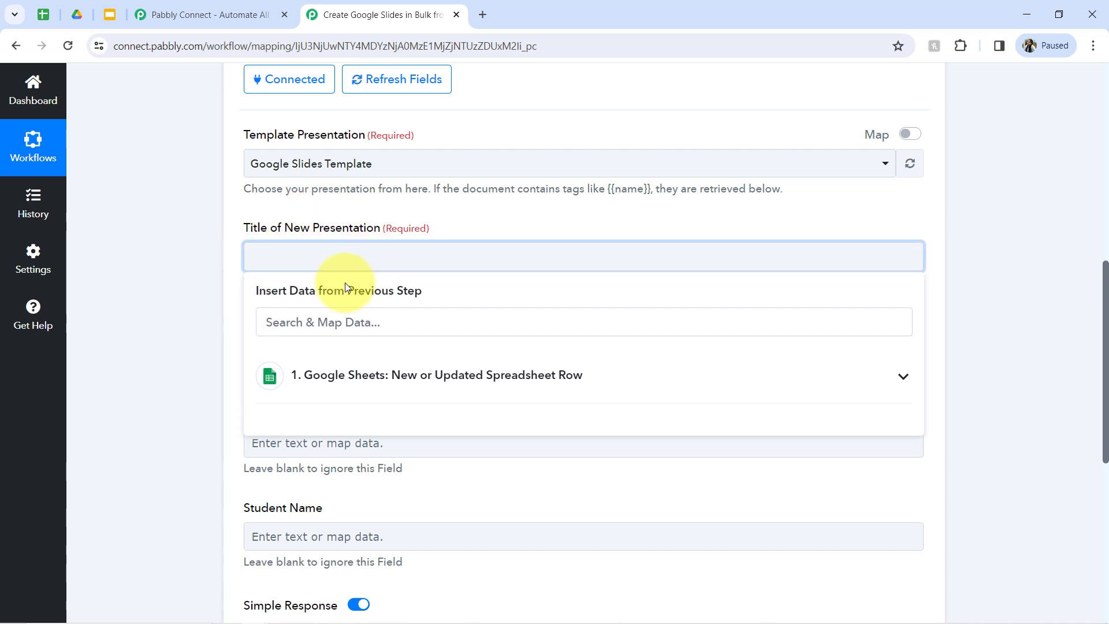
click(181, 302)
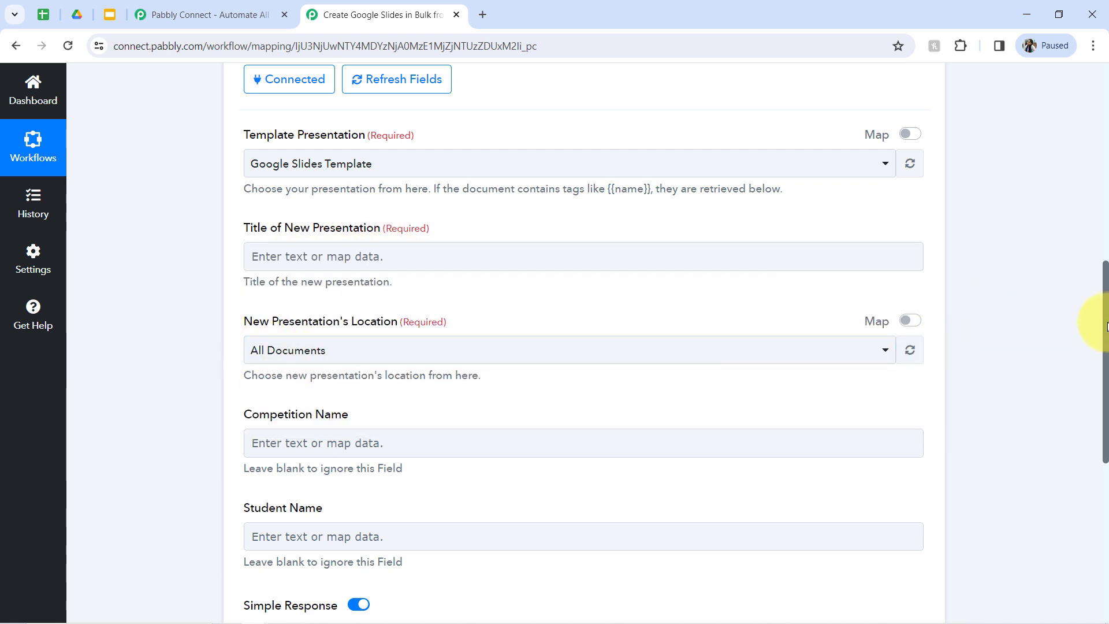
Expand the Google Sheets trigger step and review the received response that supplies the student data
scroll(1073, 185, up, 7)
click(410, 151)
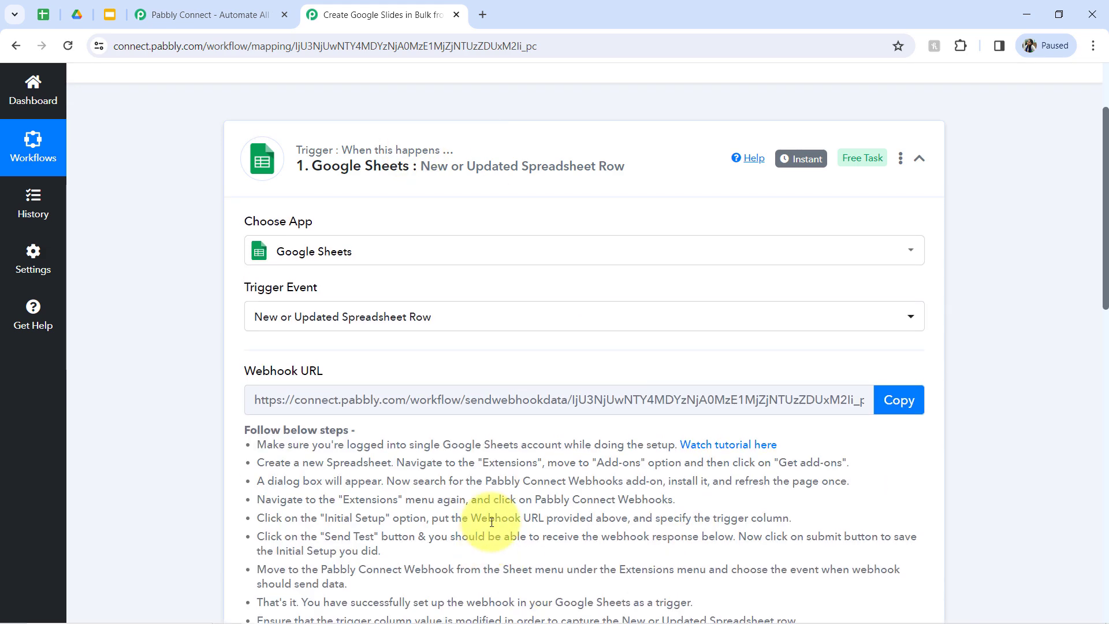
scroll(1094, 254, up, 3)
drag(1104, 249, 1086, 493)
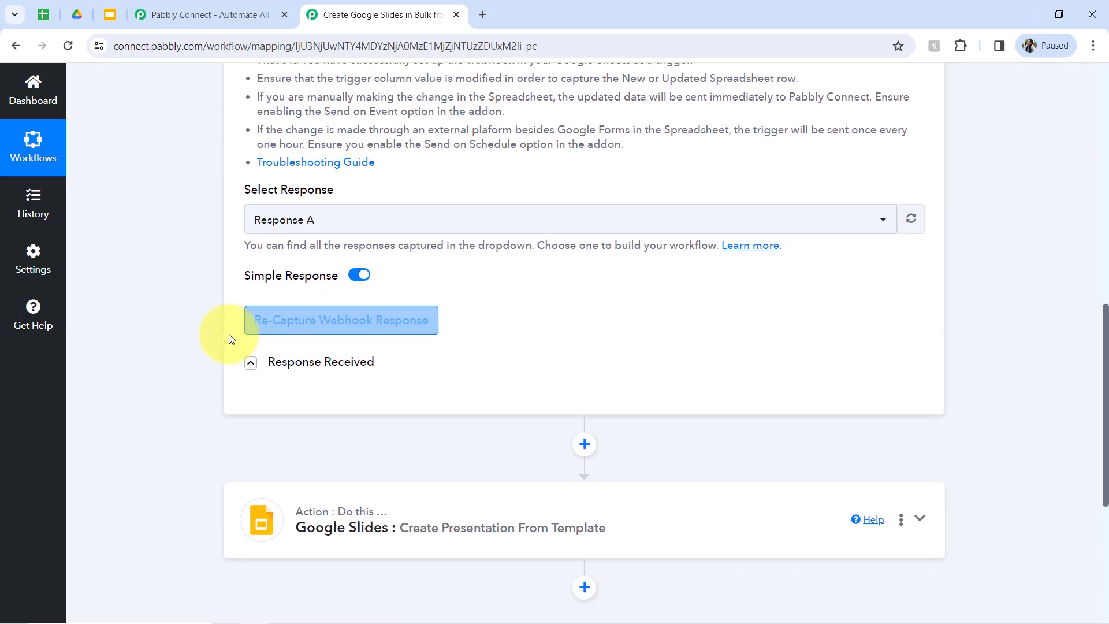
click(250, 361)
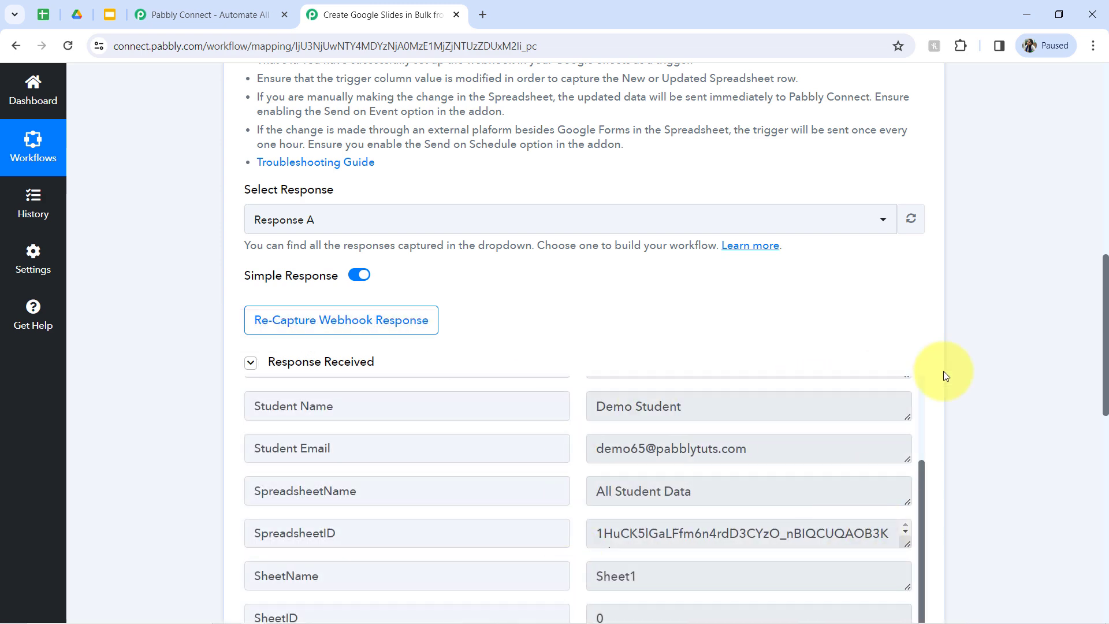
drag(1106, 297, 821, 404)
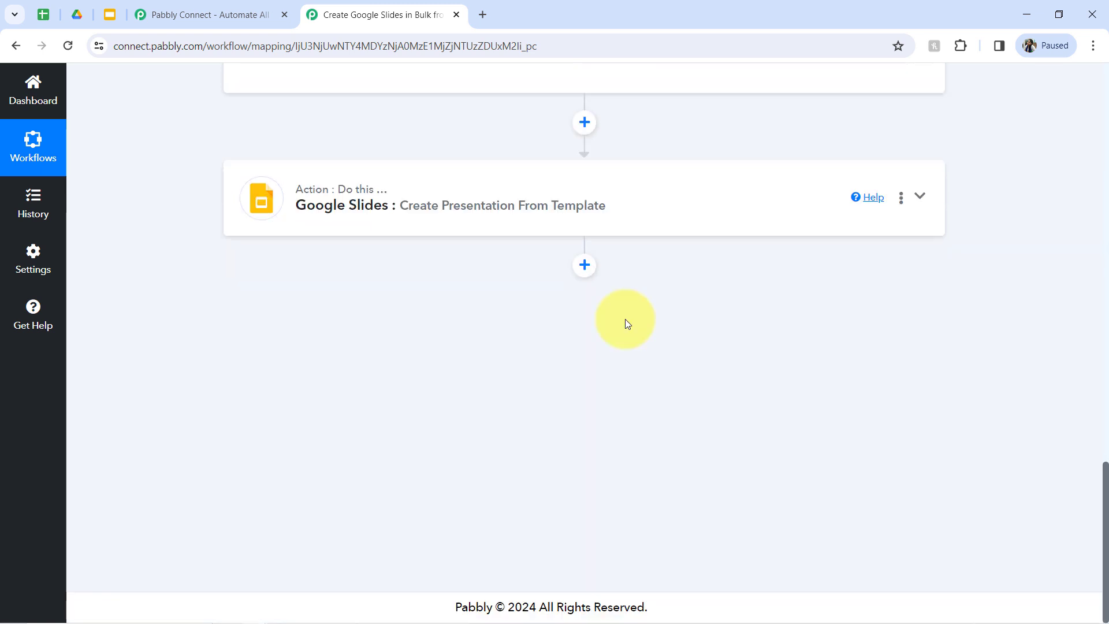
Title the new presentation "Certificate for" followed by the trigger's mapped Student Name and, in parentheses, its mapped Student Email
click(555, 222)
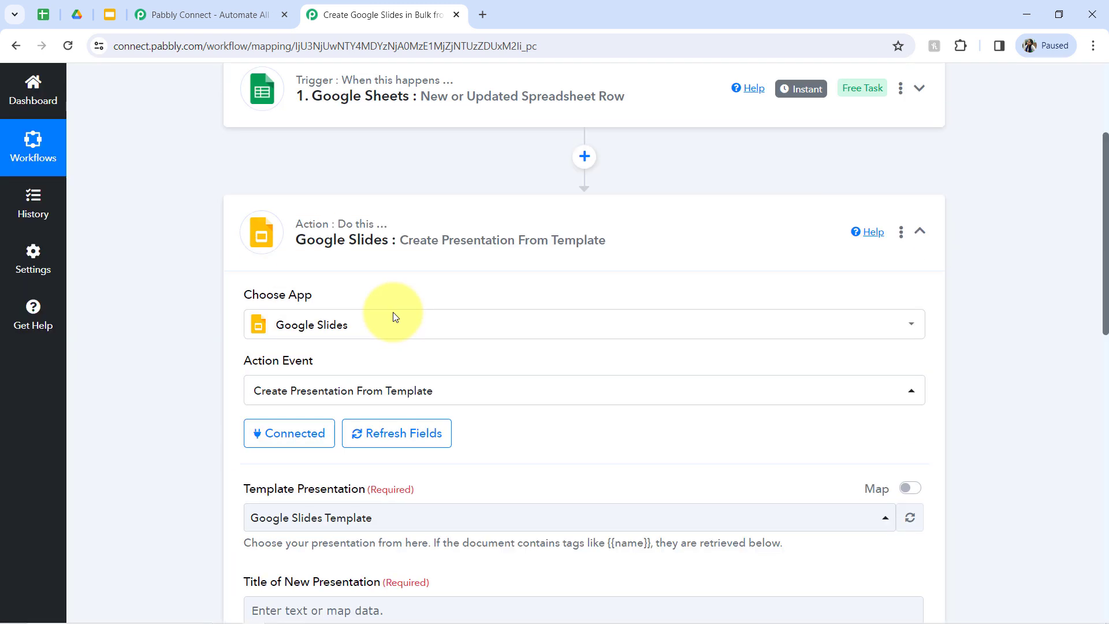
drag(1105, 162, 1092, 329)
click(272, 199)
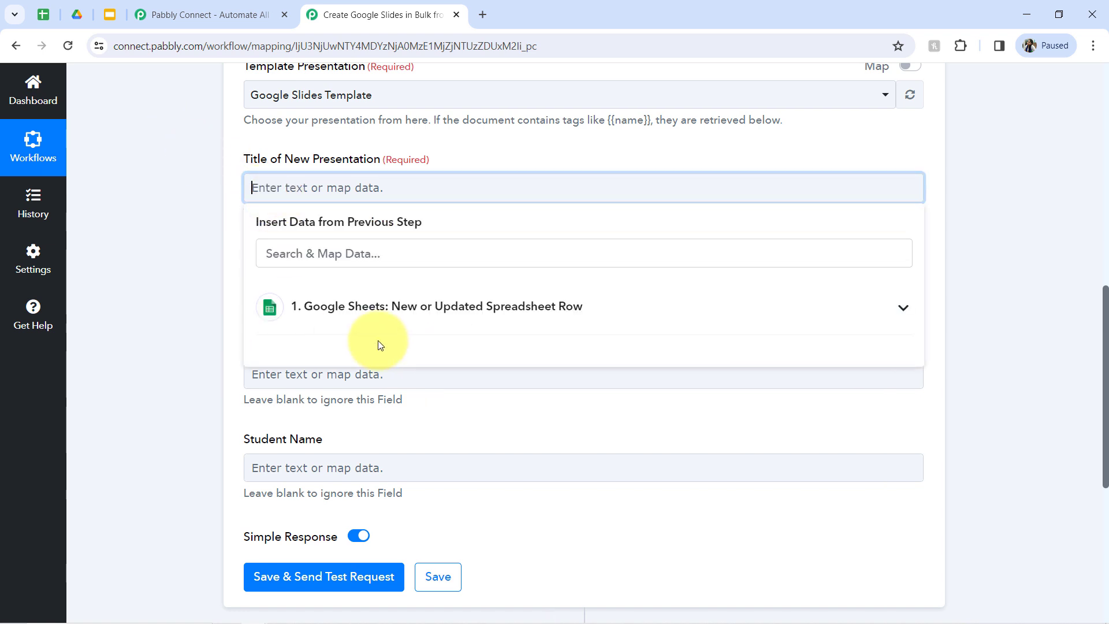
click(377, 316)
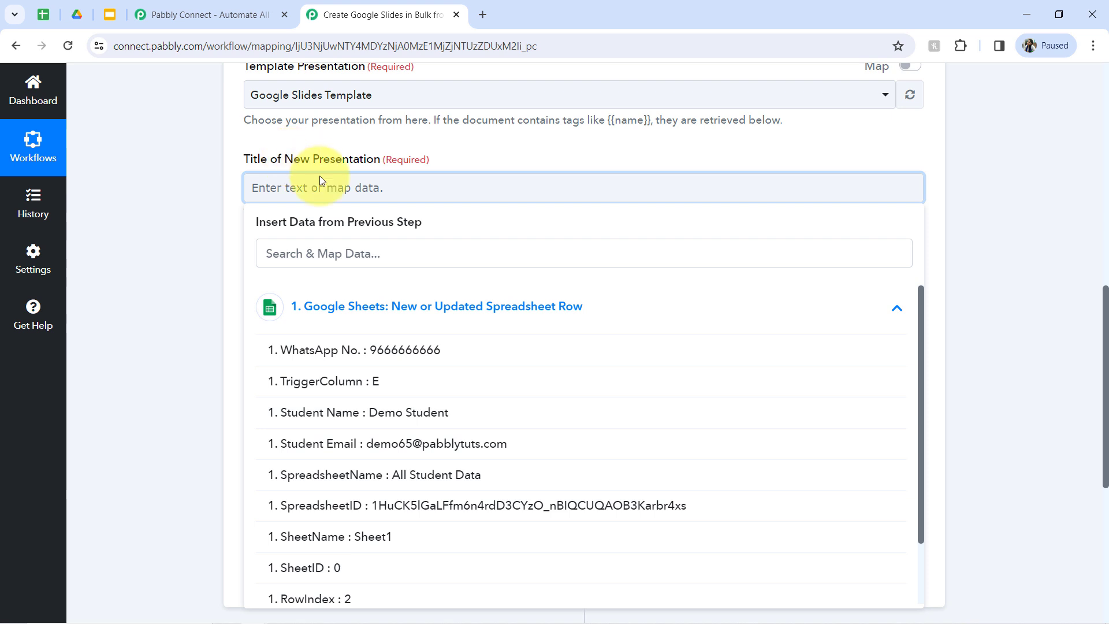
click(420, 414)
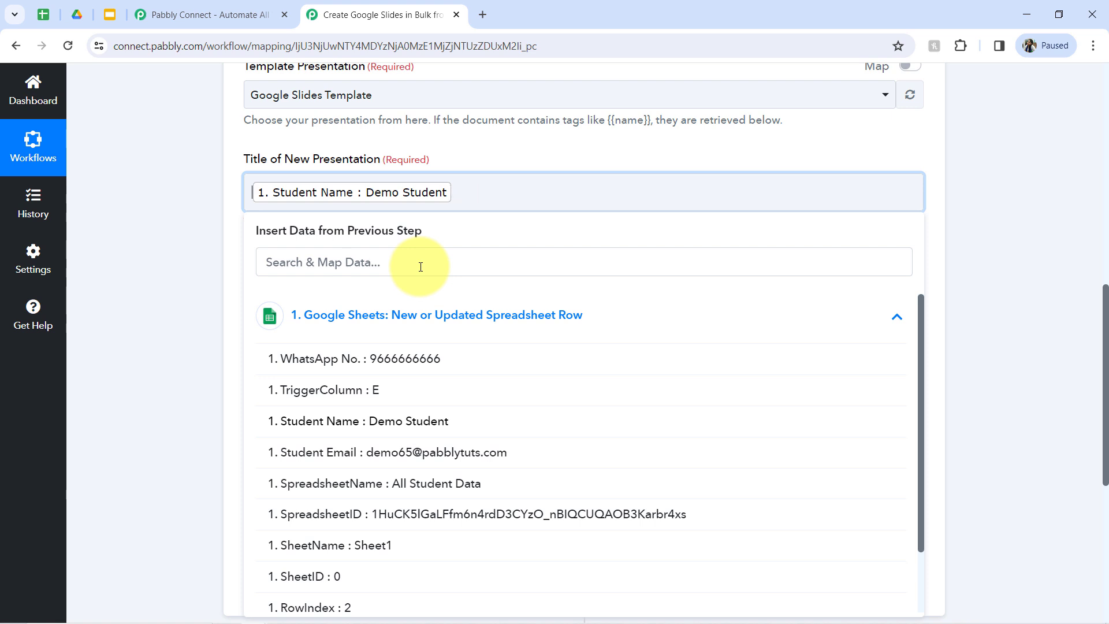
text(Certifica)
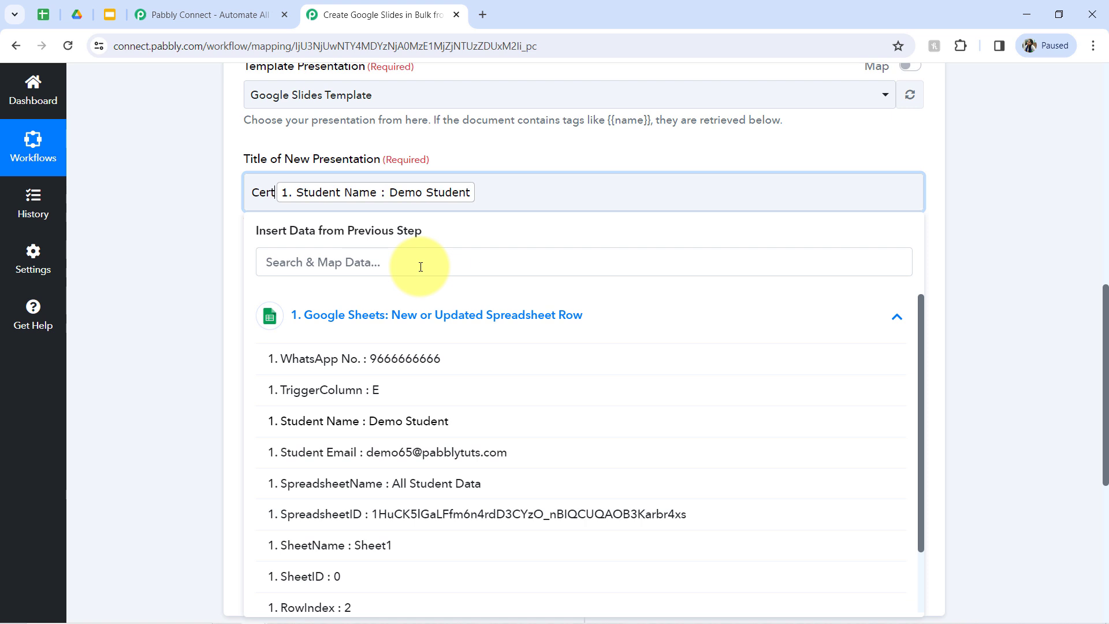
text(te for)
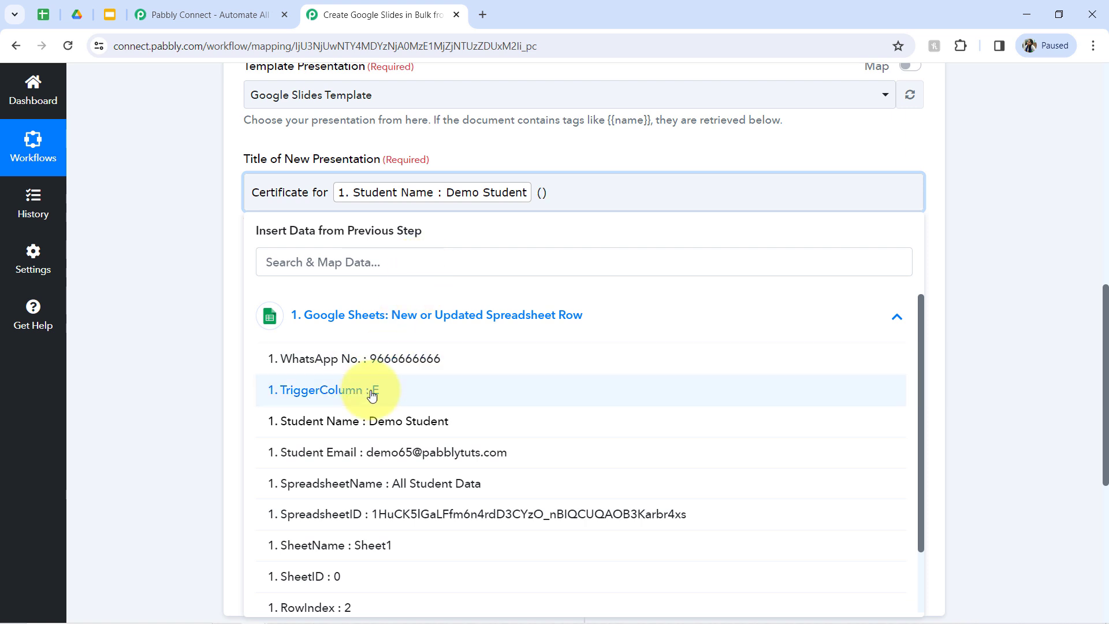
click(420, 455)
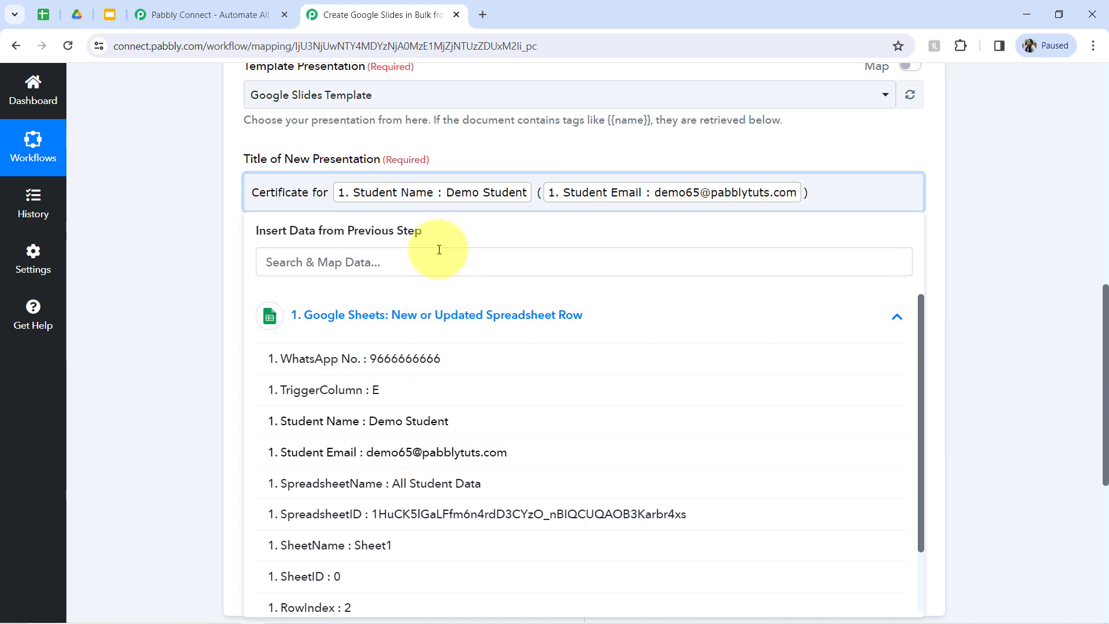
click(169, 234)
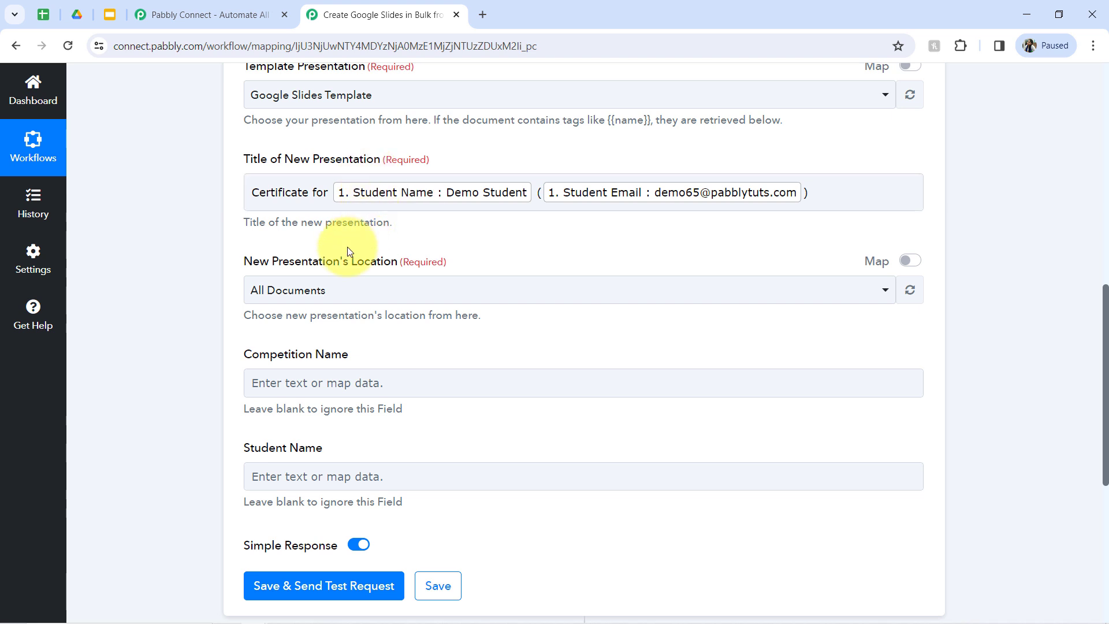
Set the new presentation's location to the All Certificates of Students - Jan, 2024 folder, checking the folder's name in Google Drive
drag(310, 267, 392, 263)
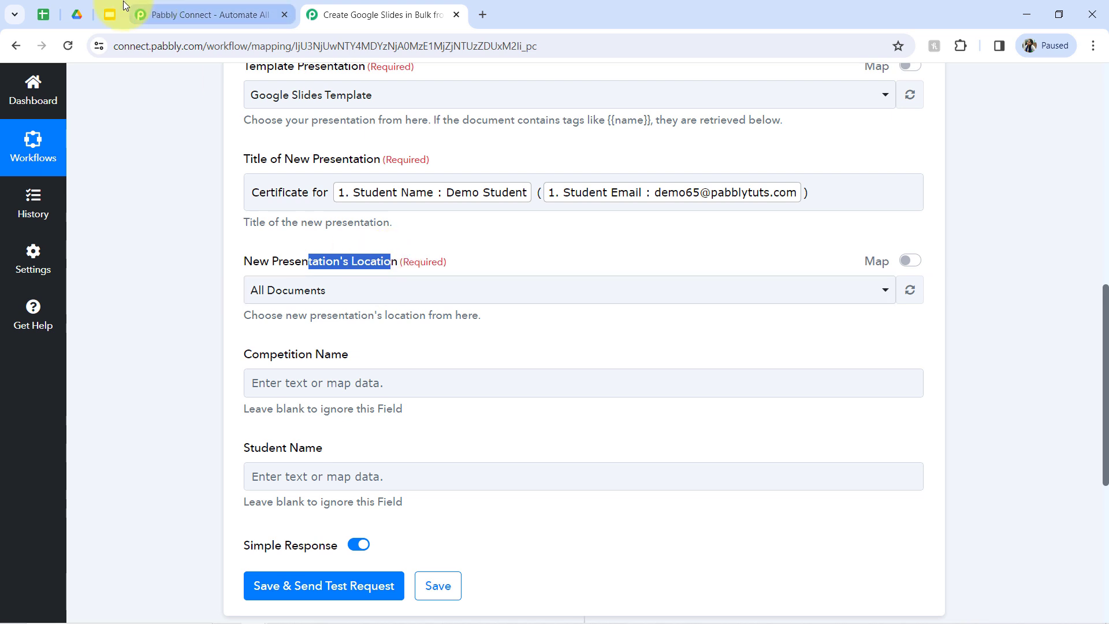
click(80, 14)
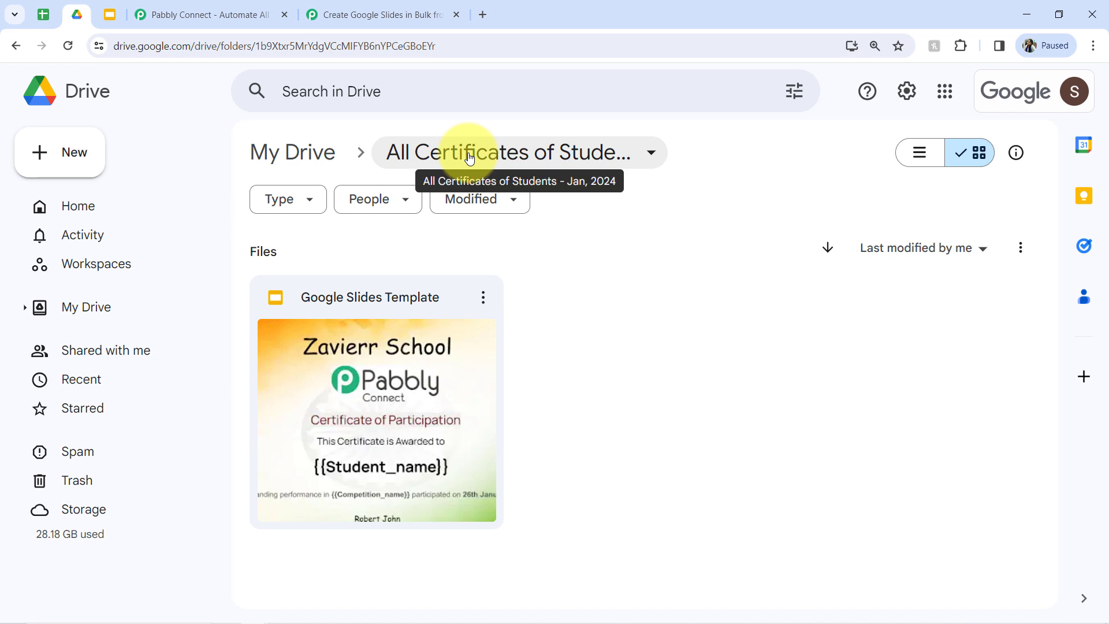
click(407, 12)
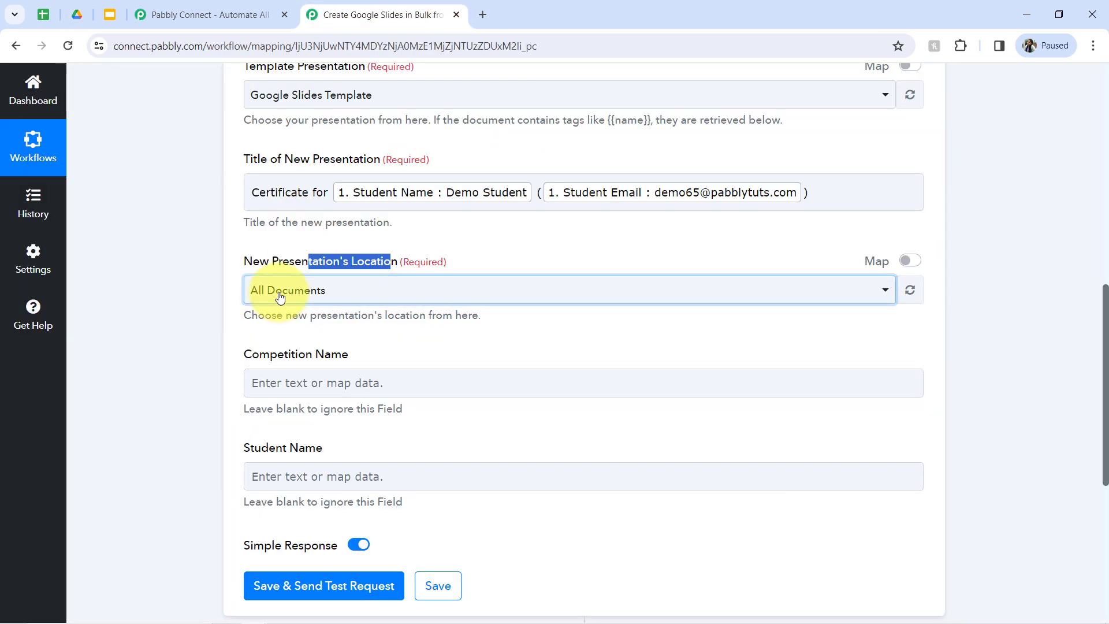
click(280, 296)
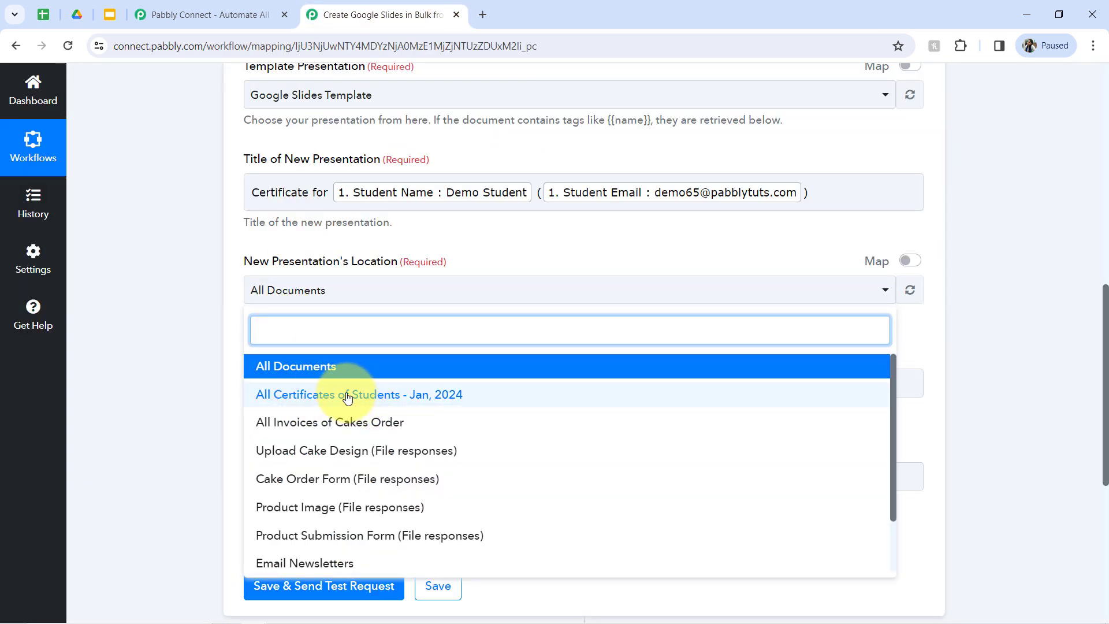
click(389, 396)
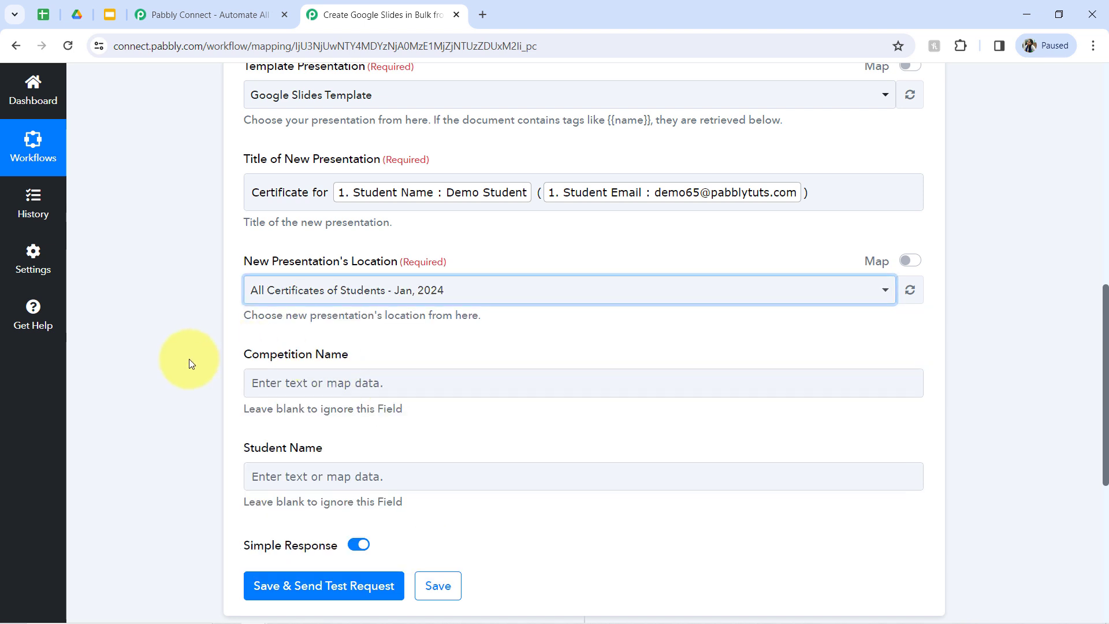
Map the Competition Name field to the Competition Name value from the Google Sheets trigger
drag(1105, 321, 1010, 372)
click(305, 246)
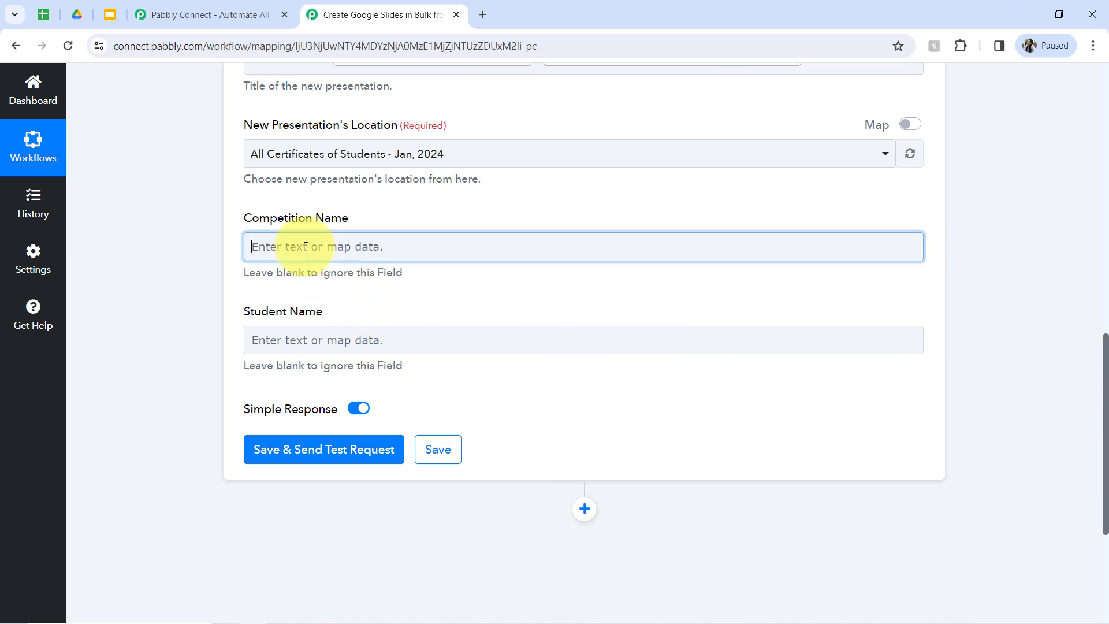
click(317, 374)
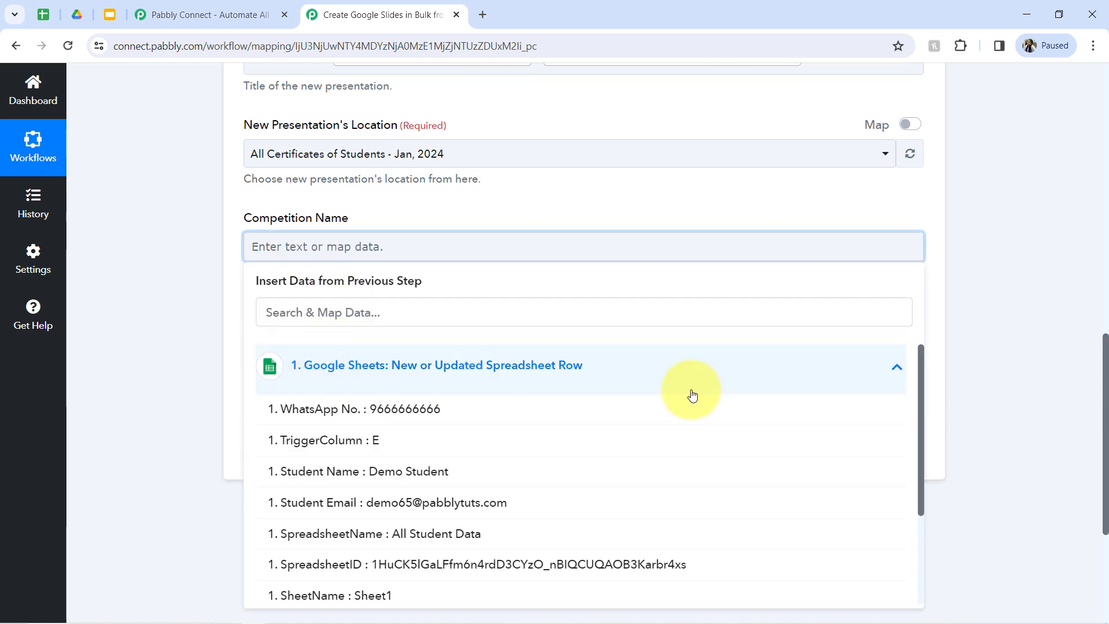
drag(920, 371, 911, 512)
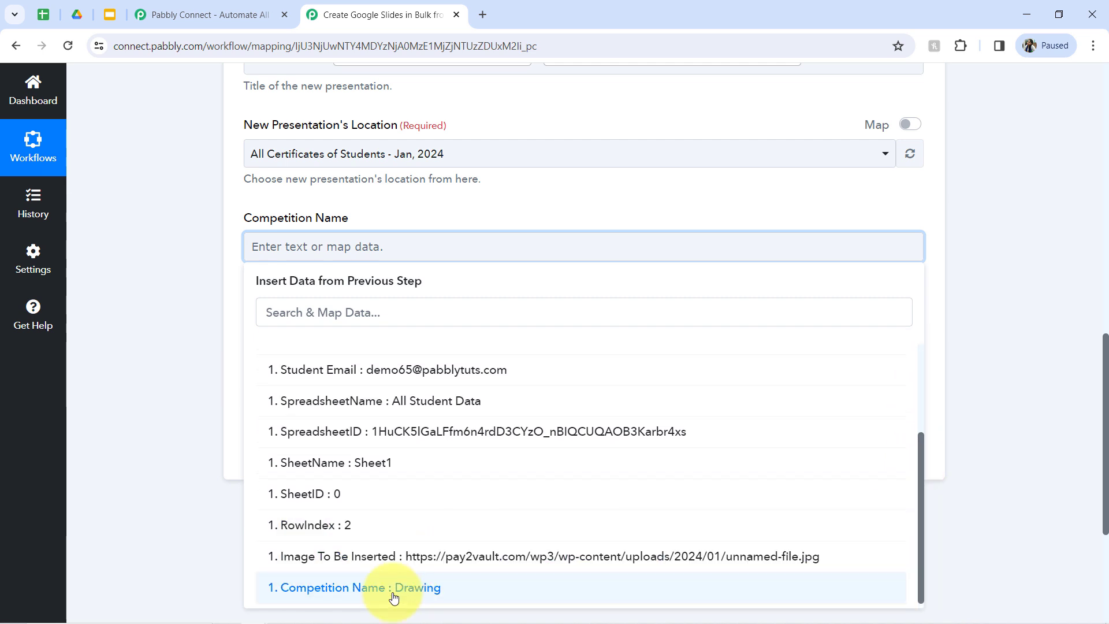
click(374, 587)
click(194, 287)
Map the Student Name field to the trigger's Student Name value, save the action and send a test request
click(265, 342)
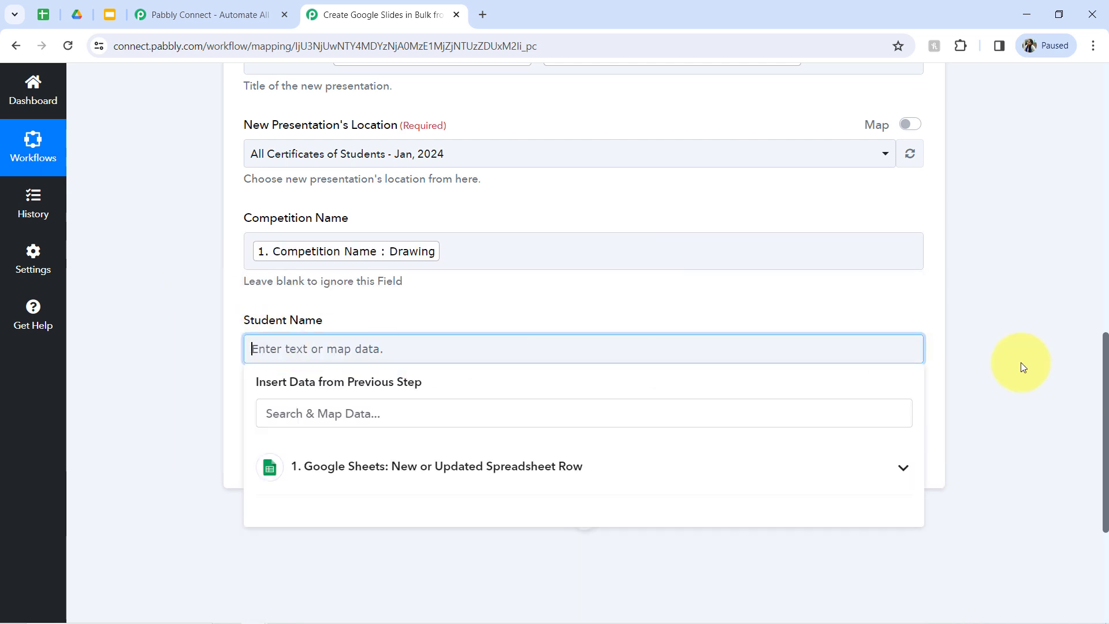
drag(1100, 346, 1100, 415)
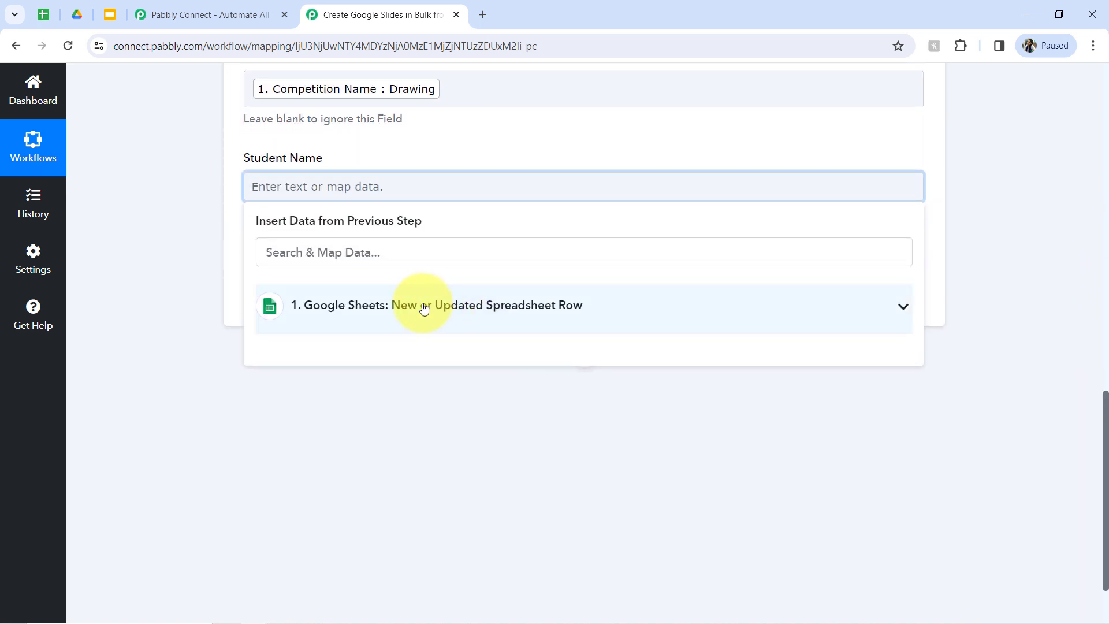
click(421, 307)
click(409, 411)
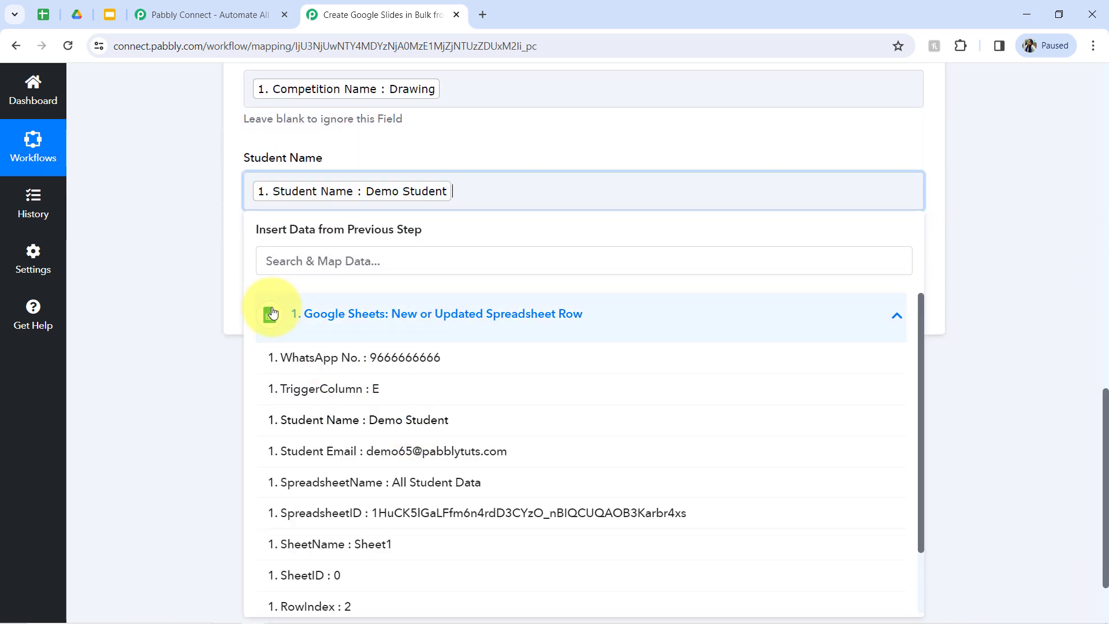
click(202, 291)
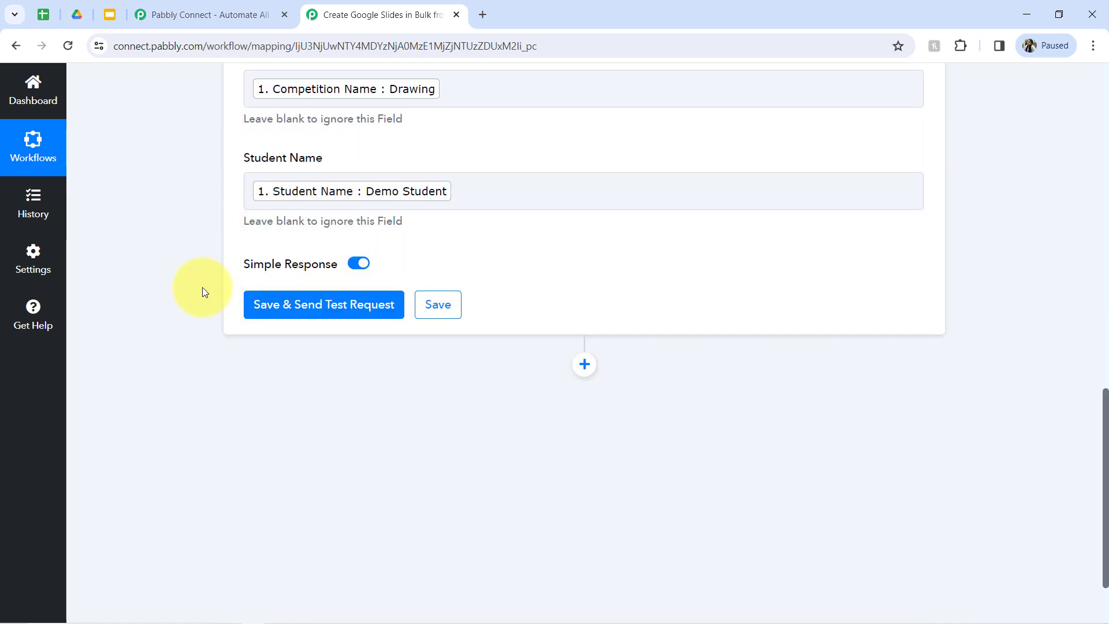
click(261, 303)
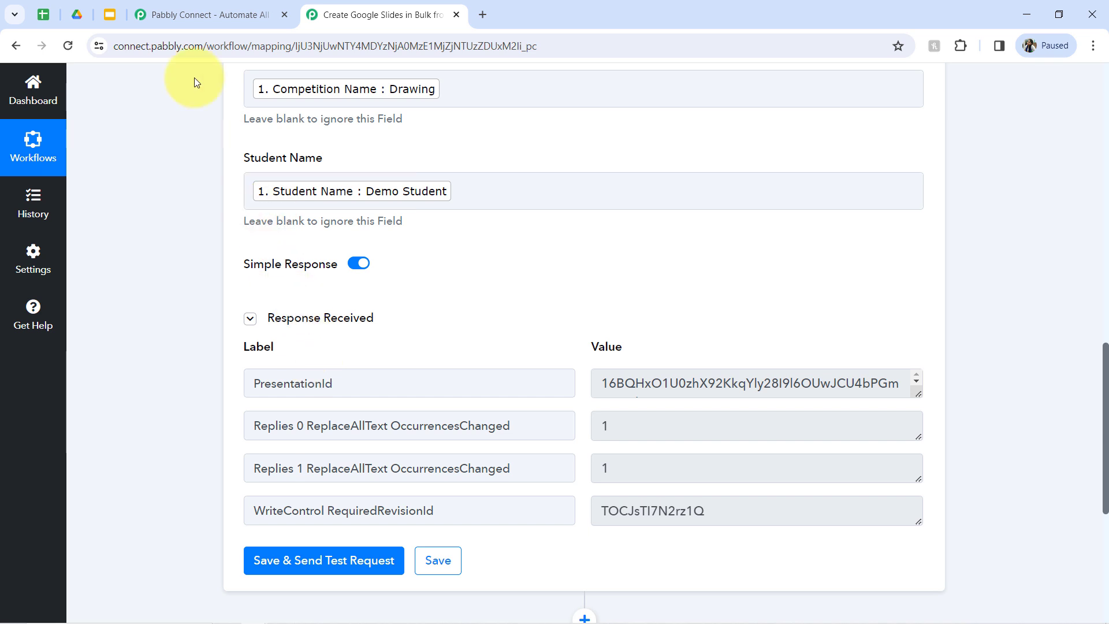
Open the newly generated certificate from the Google Drive folder and examine its title, filled-in placeholders and image
click(111, 15)
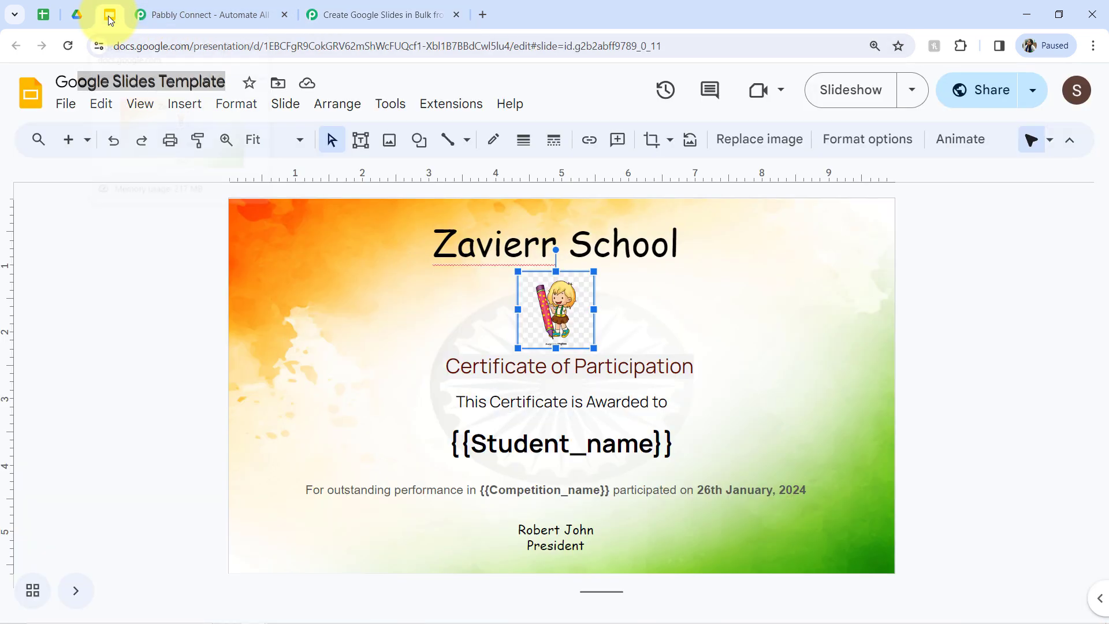
click(76, 15)
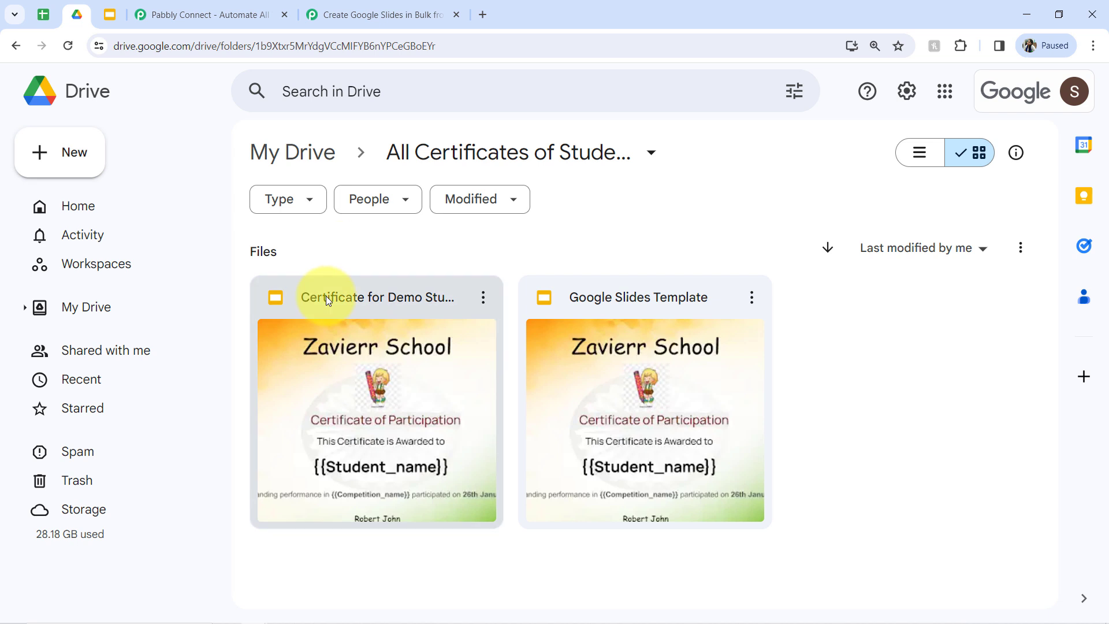
double_click(349, 397)
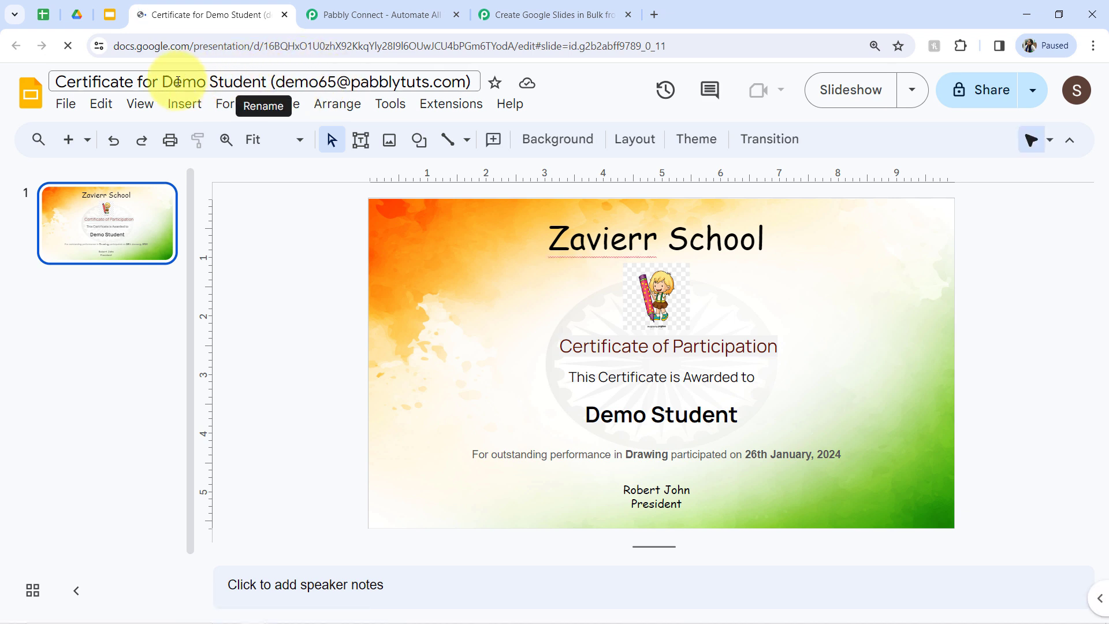
drag(163, 83, 458, 81)
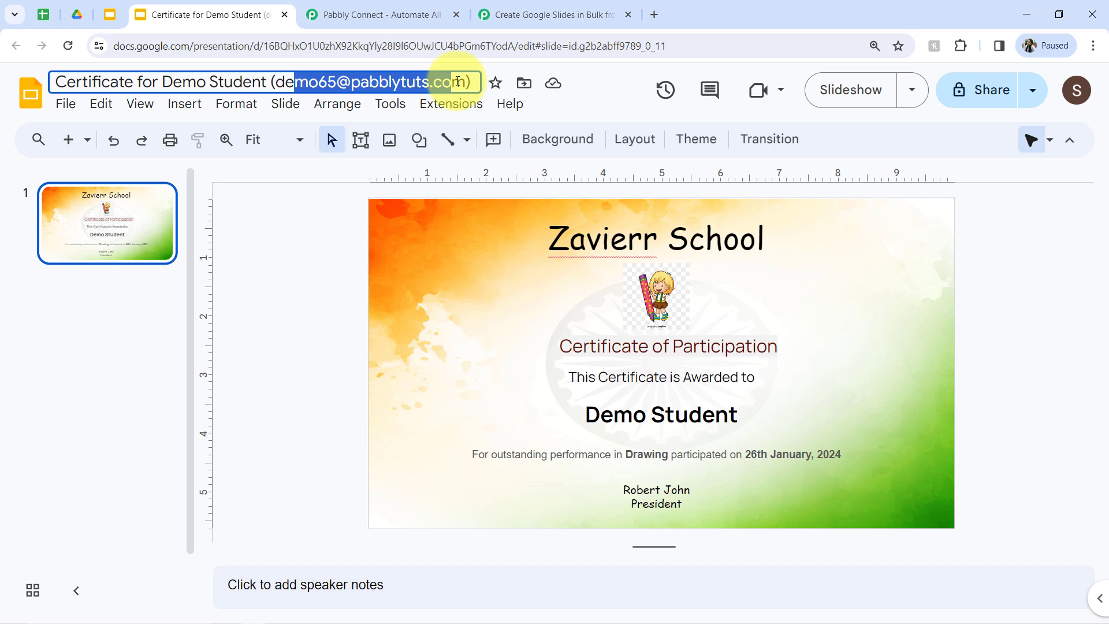
click(342, 300)
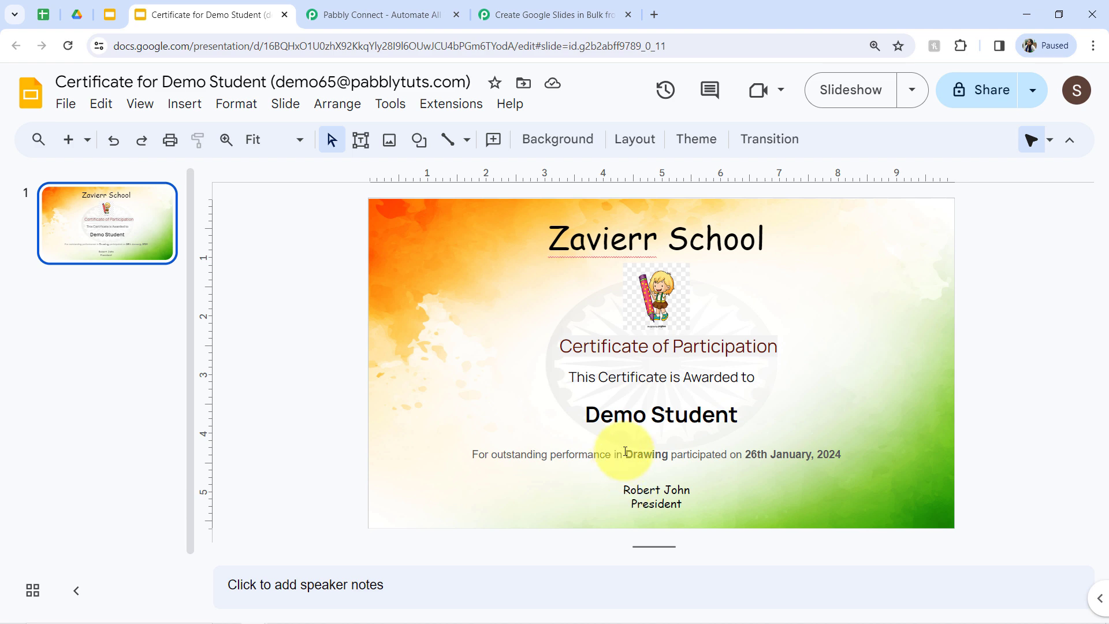
click(650, 290)
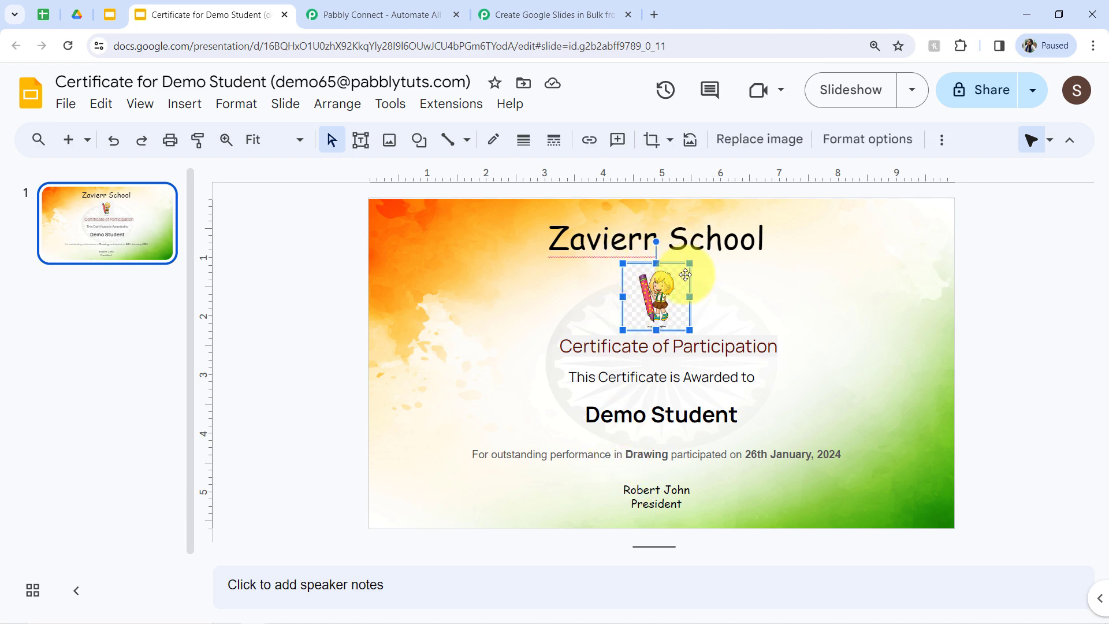
View the linked image for the Dance student in row 4 of the All Student Data spreadsheet and close it again
click(50, 12)
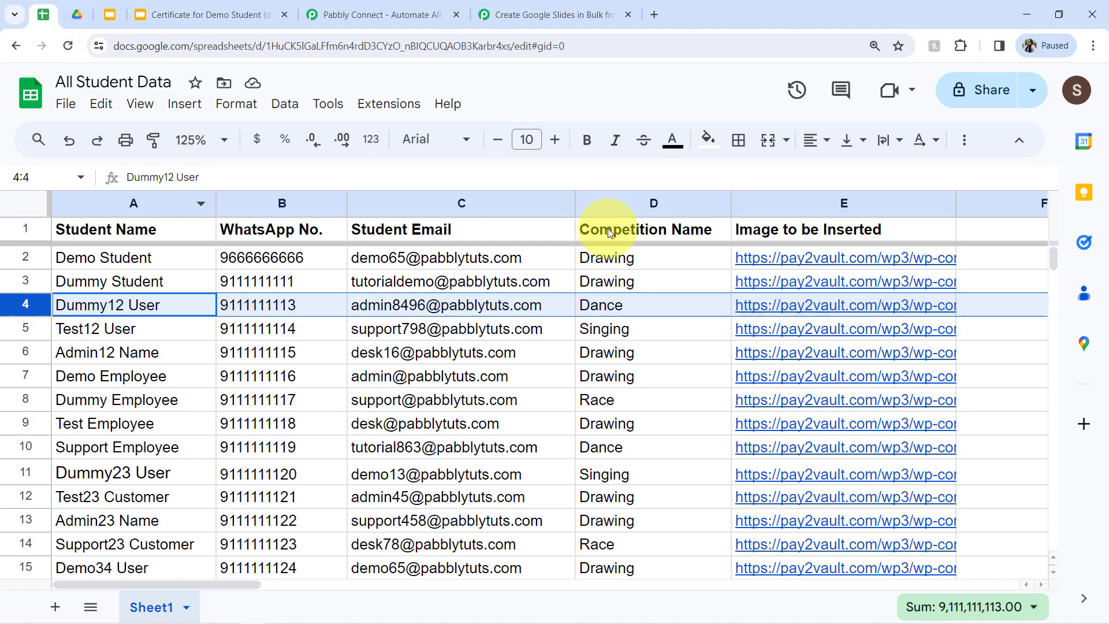
click(747, 304)
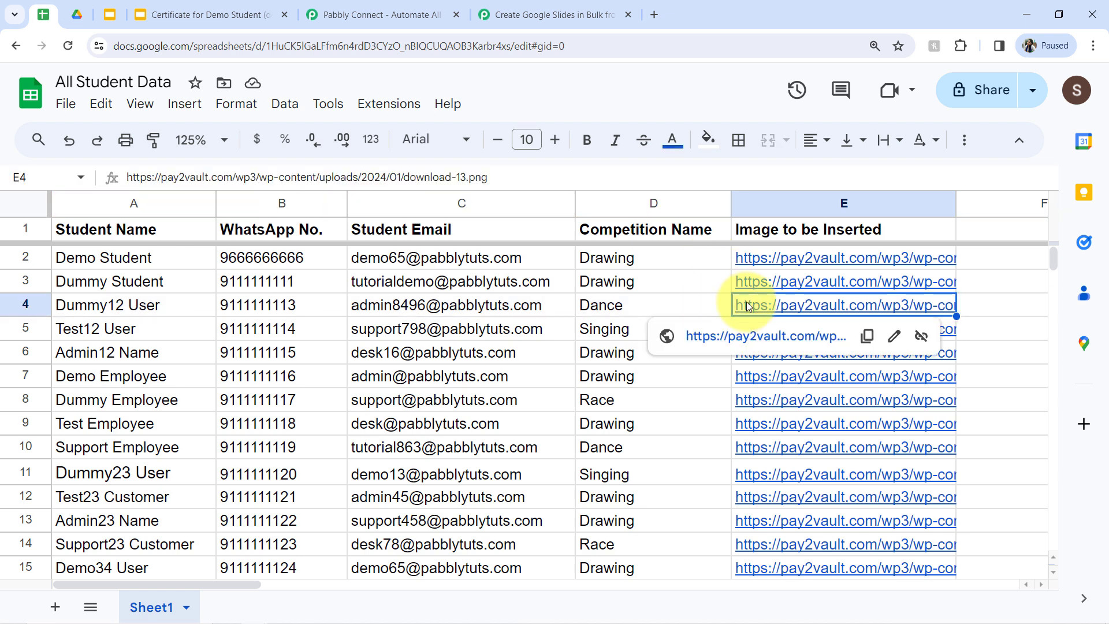
click(759, 336)
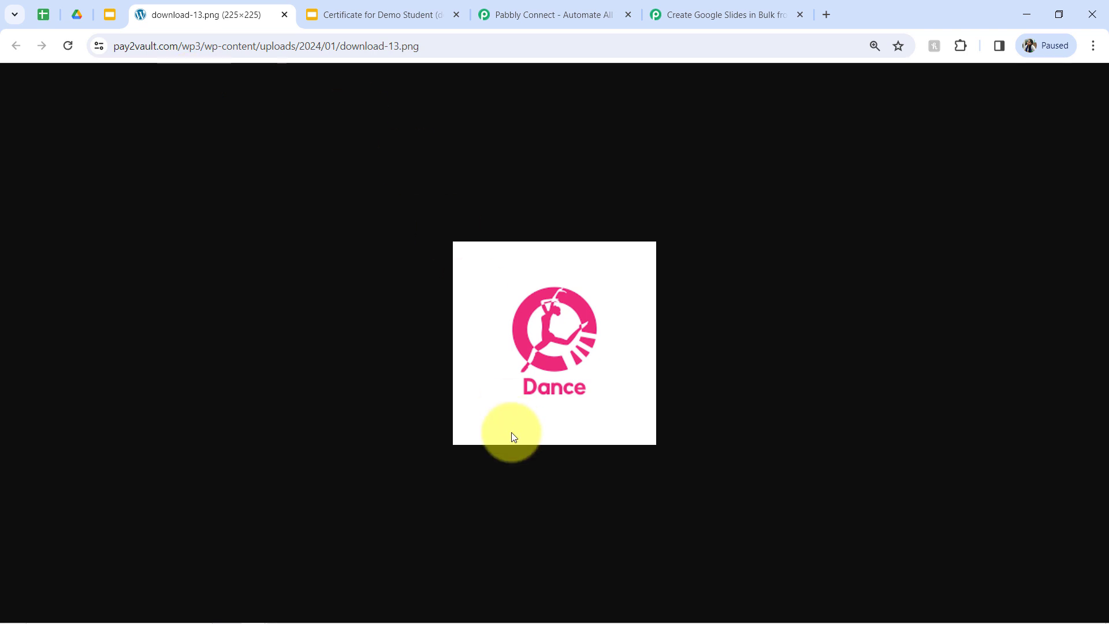
click(284, 15)
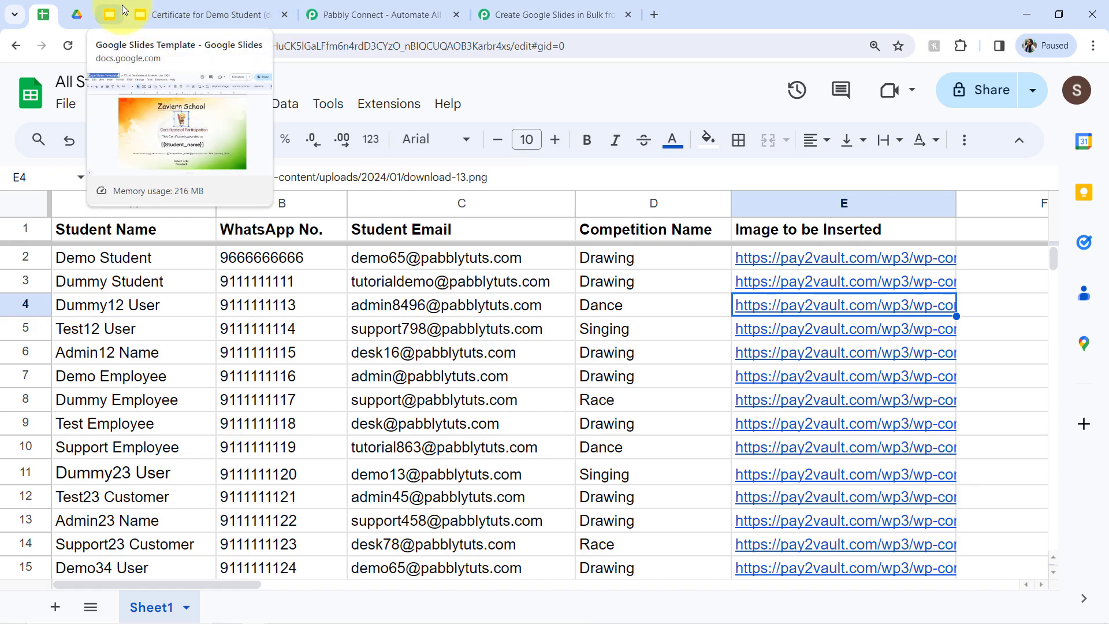
Return to the Pabbly Connect workflow and add a Google Slides action with the Upload Image in Presentation event
click(547, 6)
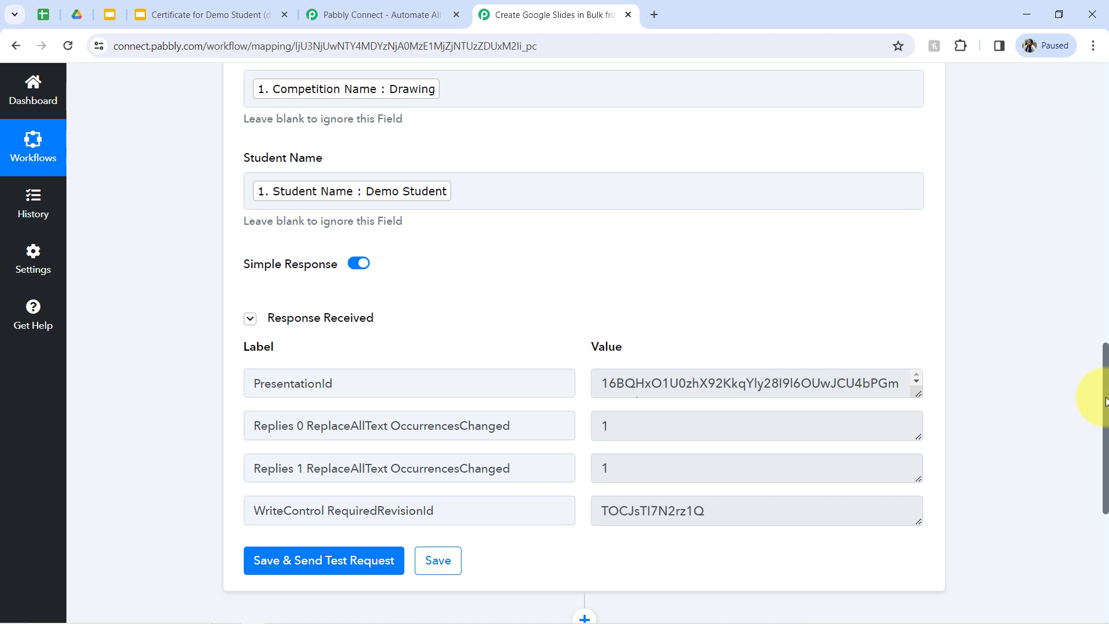
drag(1105, 401, 1105, 518)
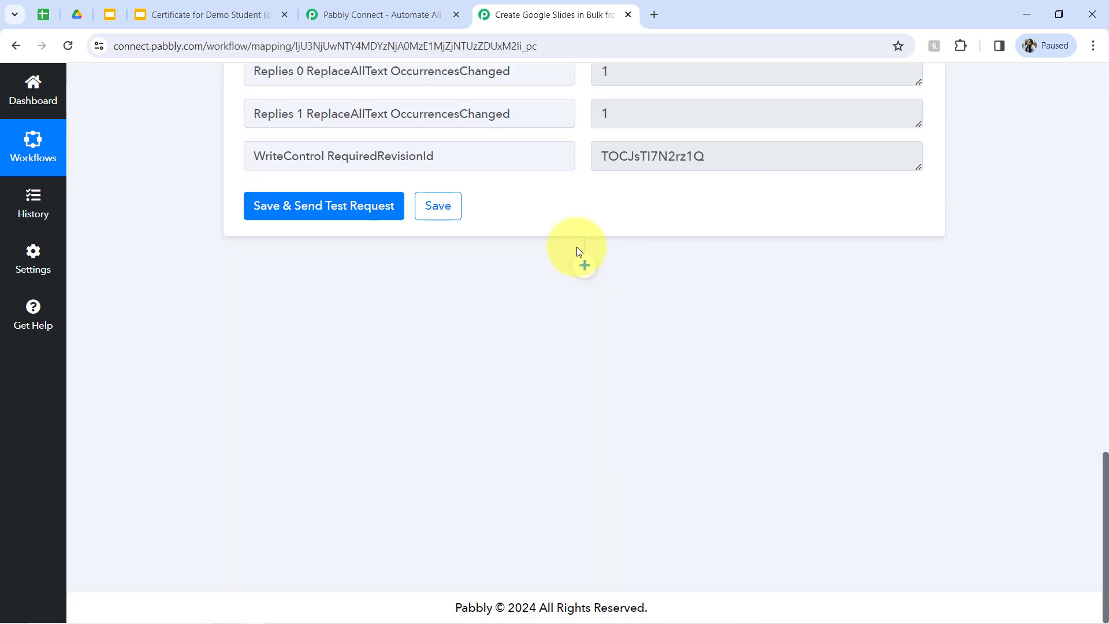
click(584, 266)
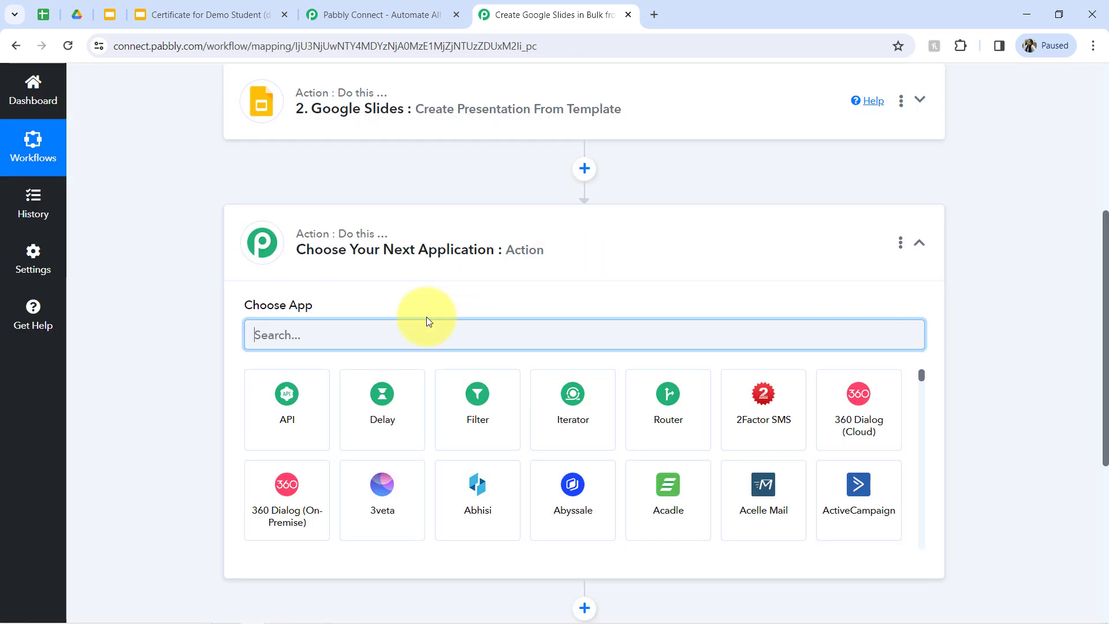
text(slide)
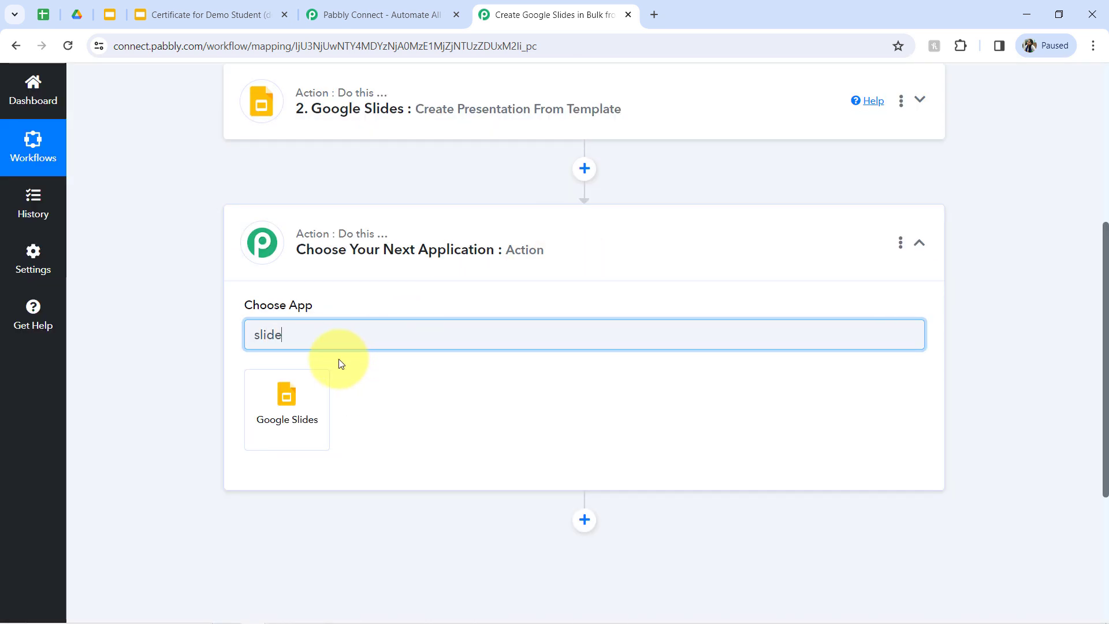
click(317, 383)
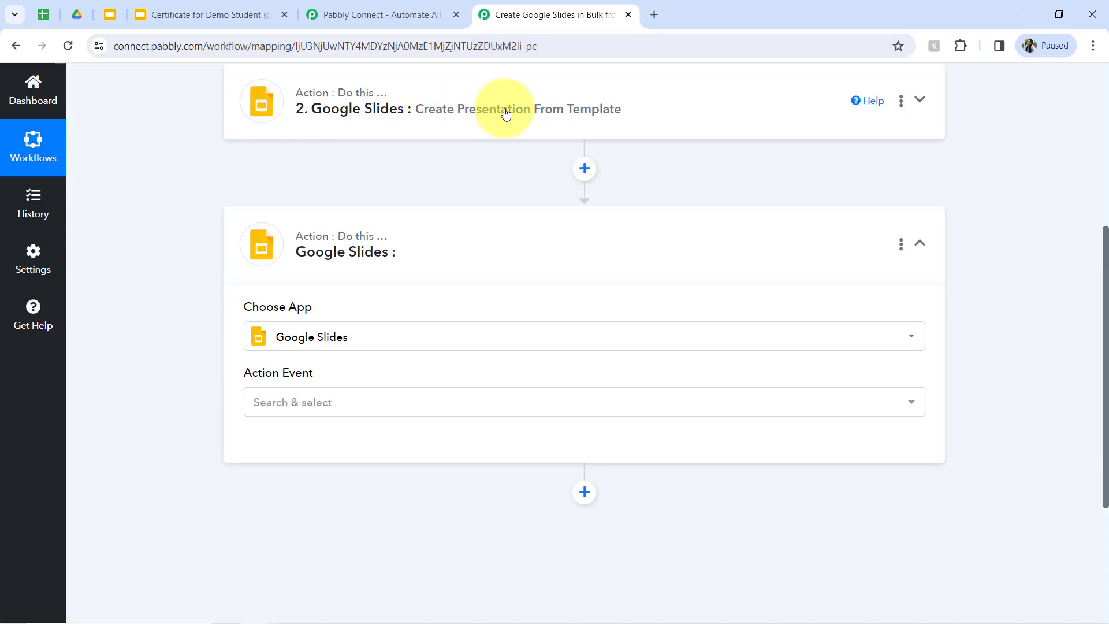
click(291, 400)
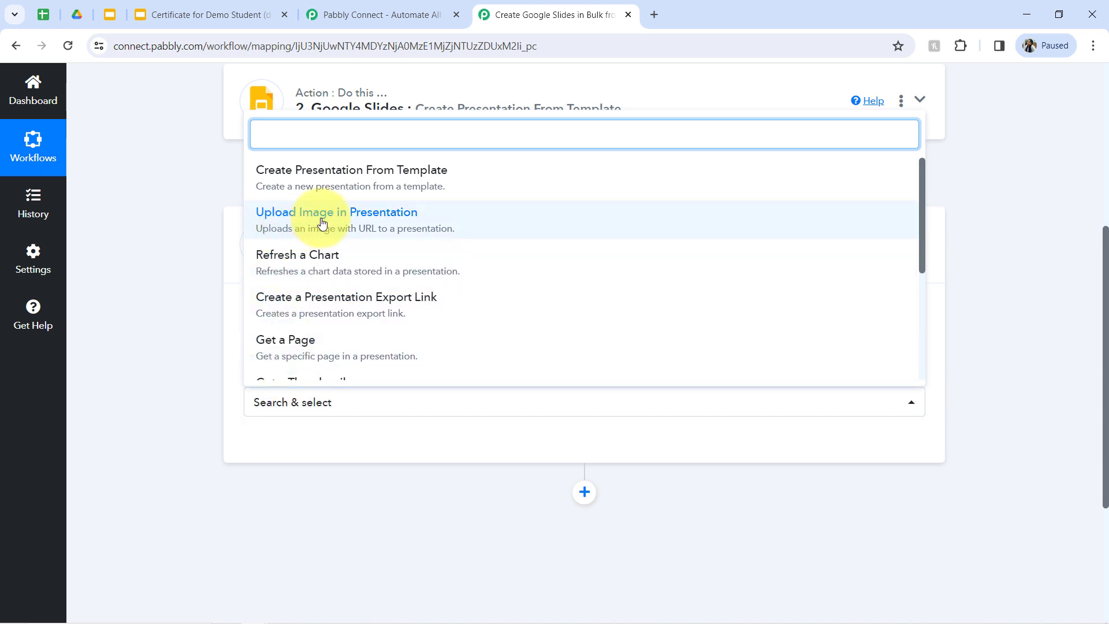
click(344, 223)
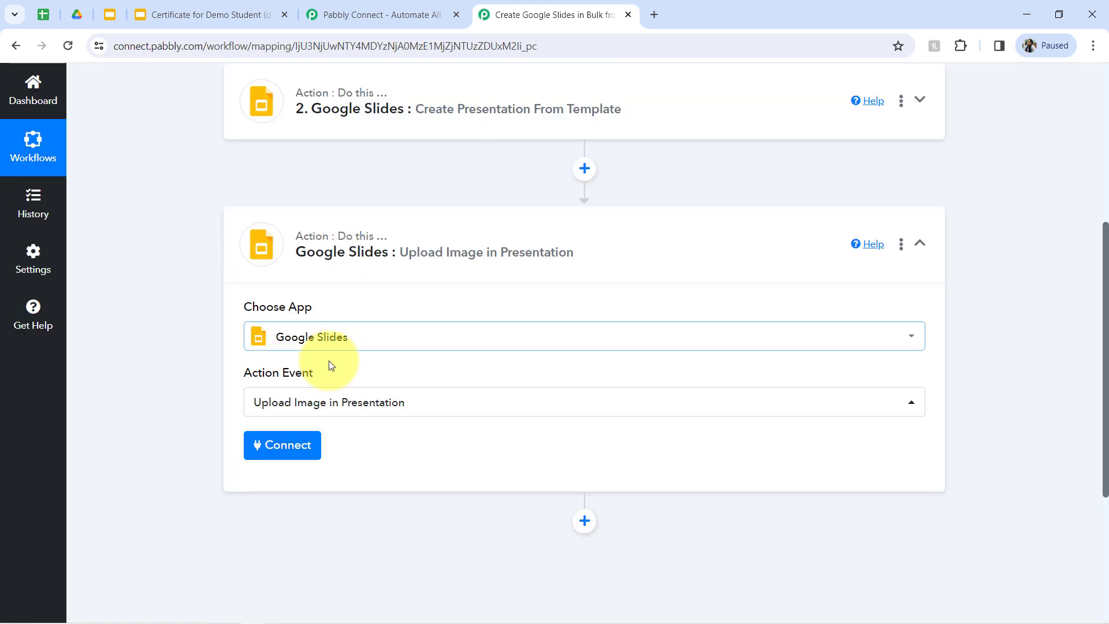
Connect the new action through the existing Google Slides #3 connection
click(279, 453)
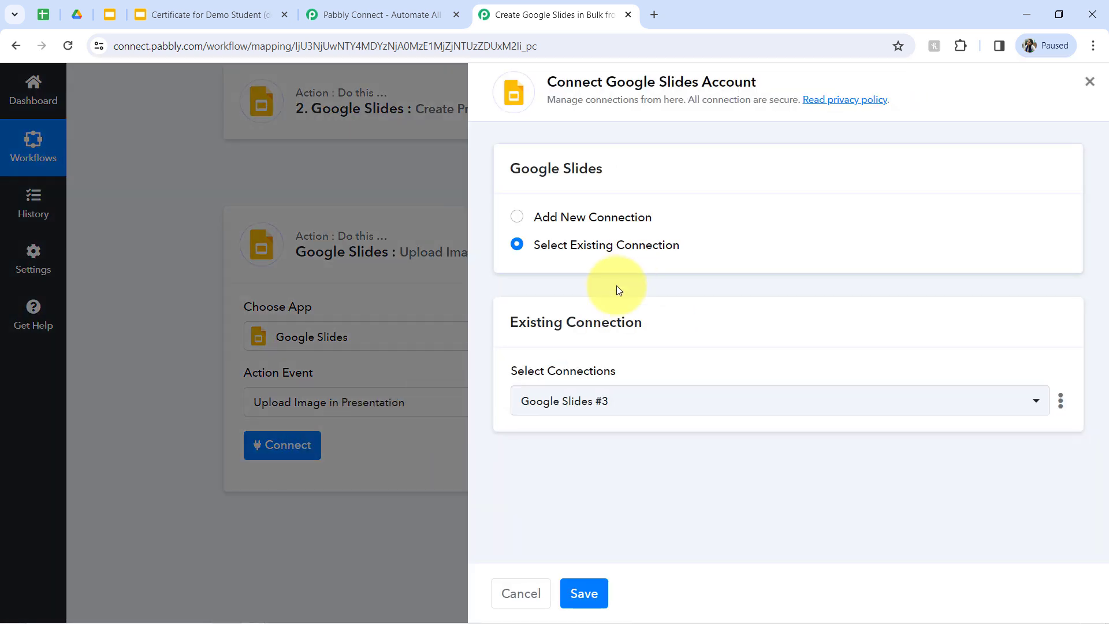
click(573, 597)
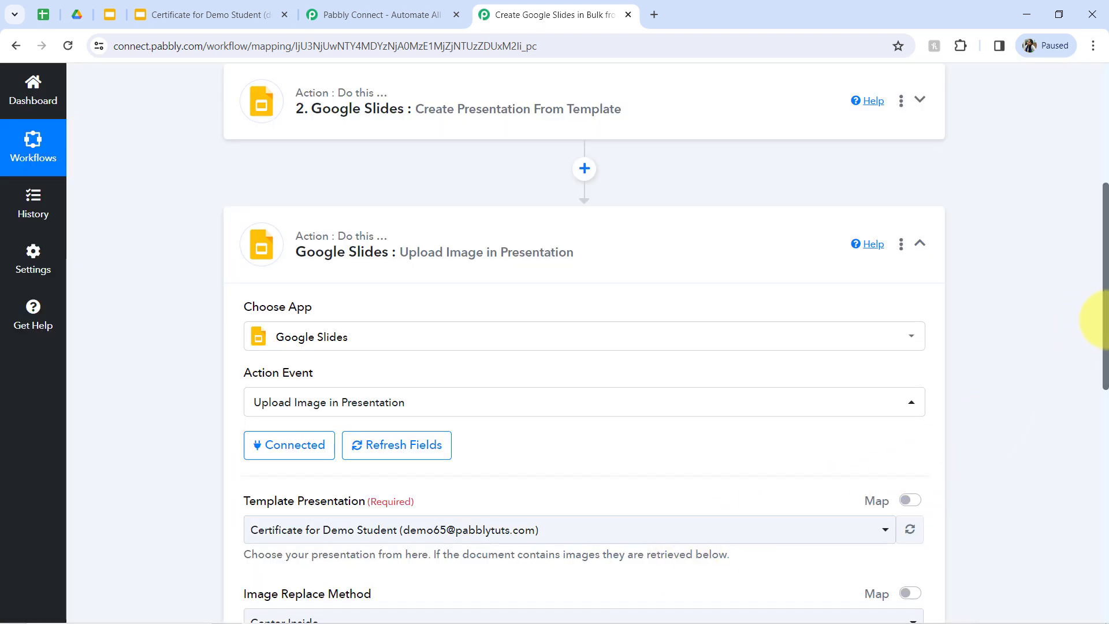
drag(1105, 323, 1104, 449)
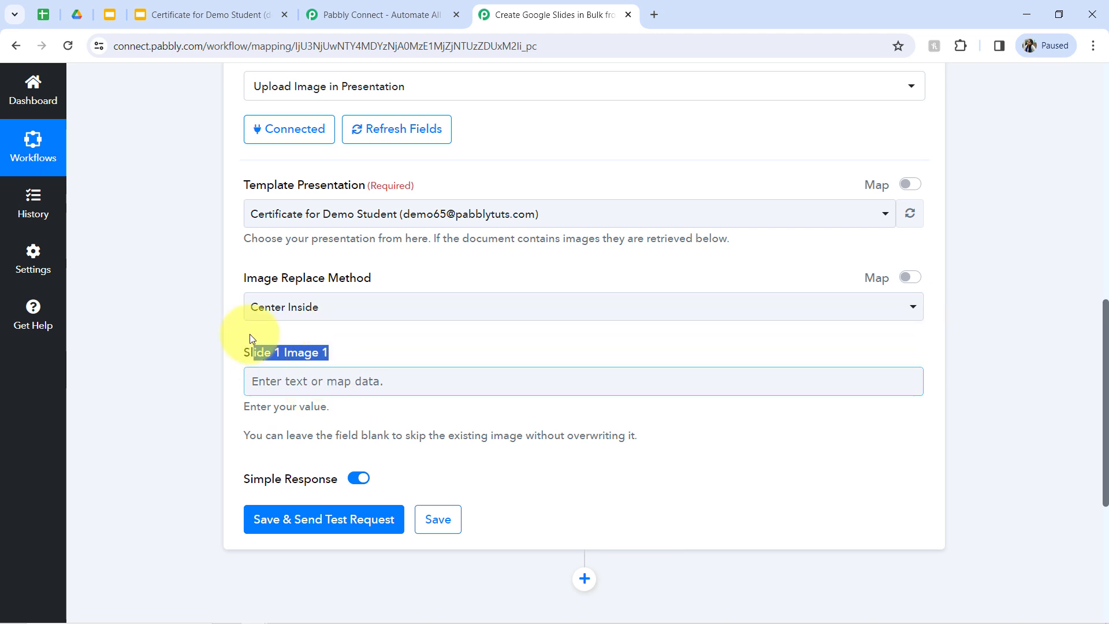
Check which image in the Google Slides template the action's Slide 1 Image 1 field refers to
click(110, 15)
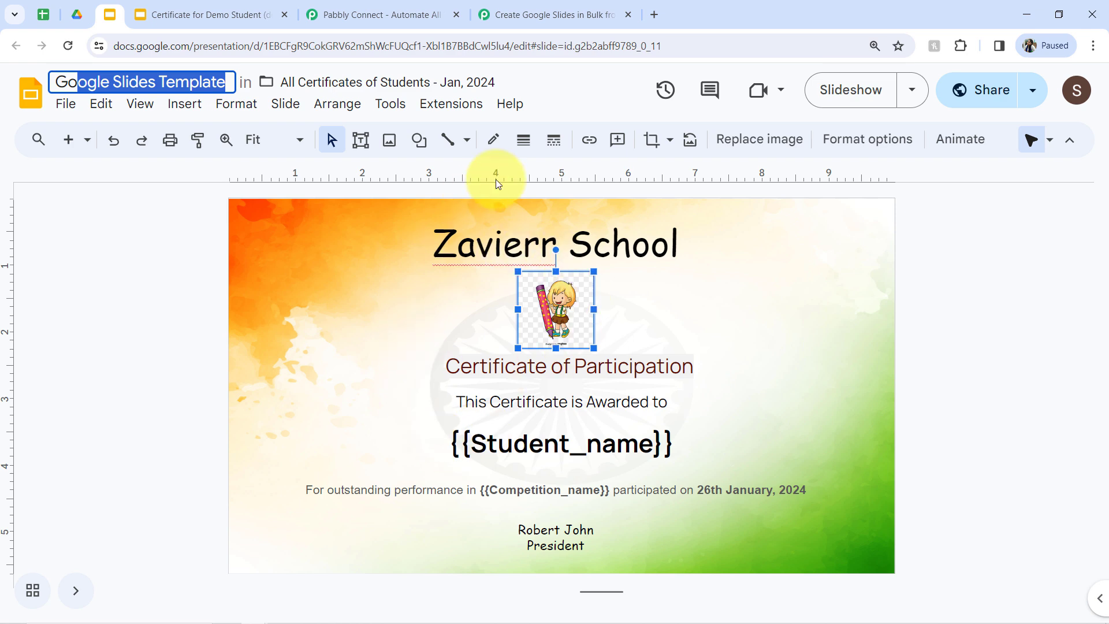
click(527, 12)
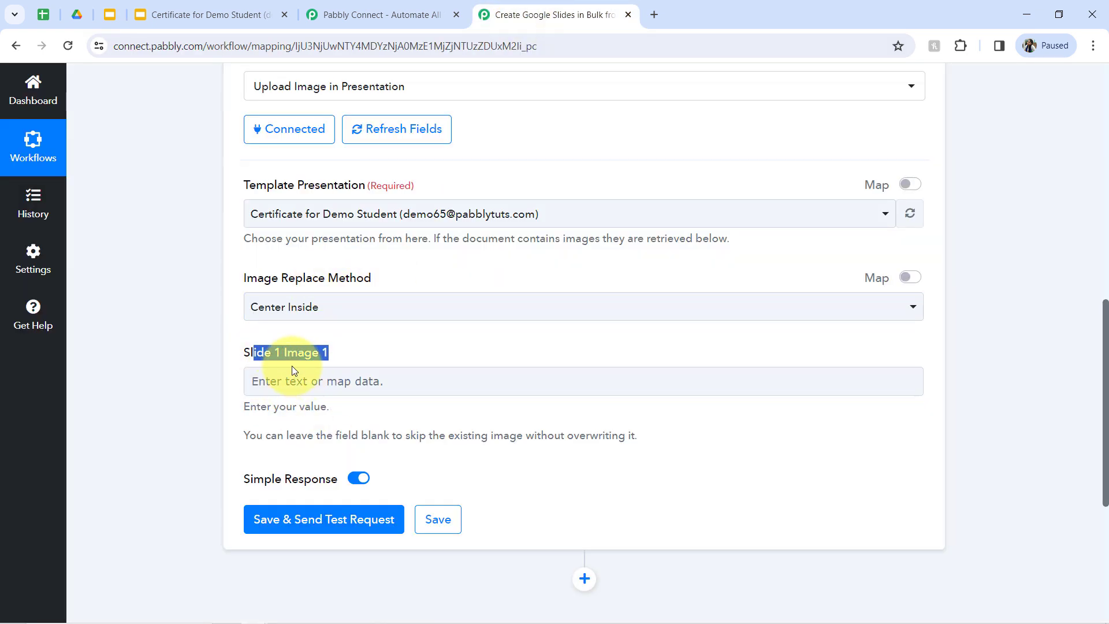
click(254, 356)
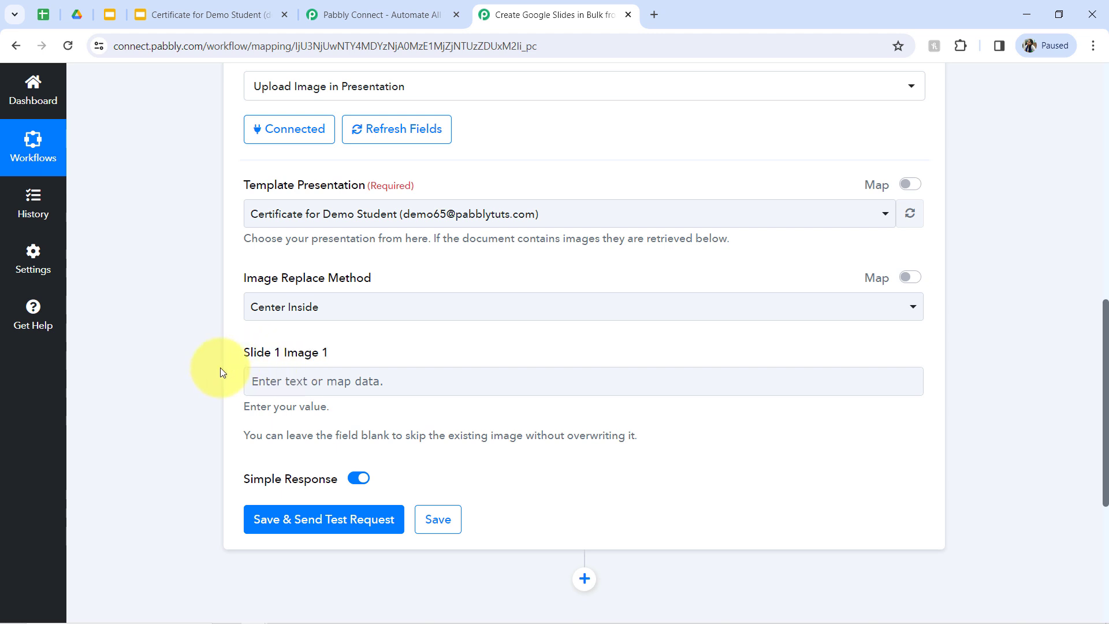
drag(255, 358, 331, 358)
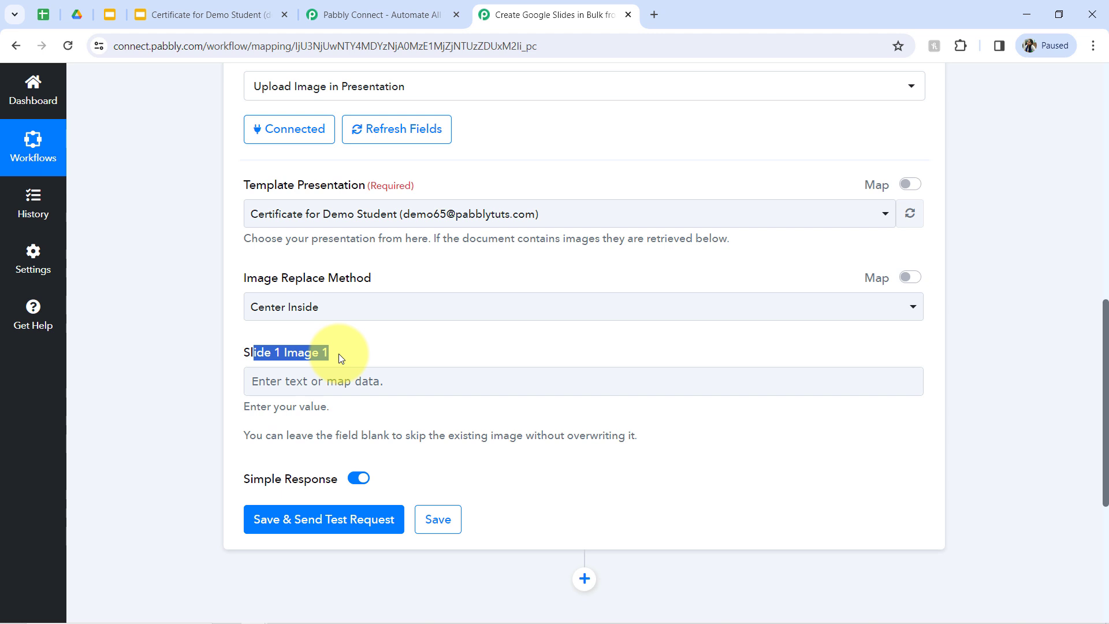
Compare the selected Template Presentation with the open template and the generated certificate, checking the certificate's file name
drag(256, 185, 365, 185)
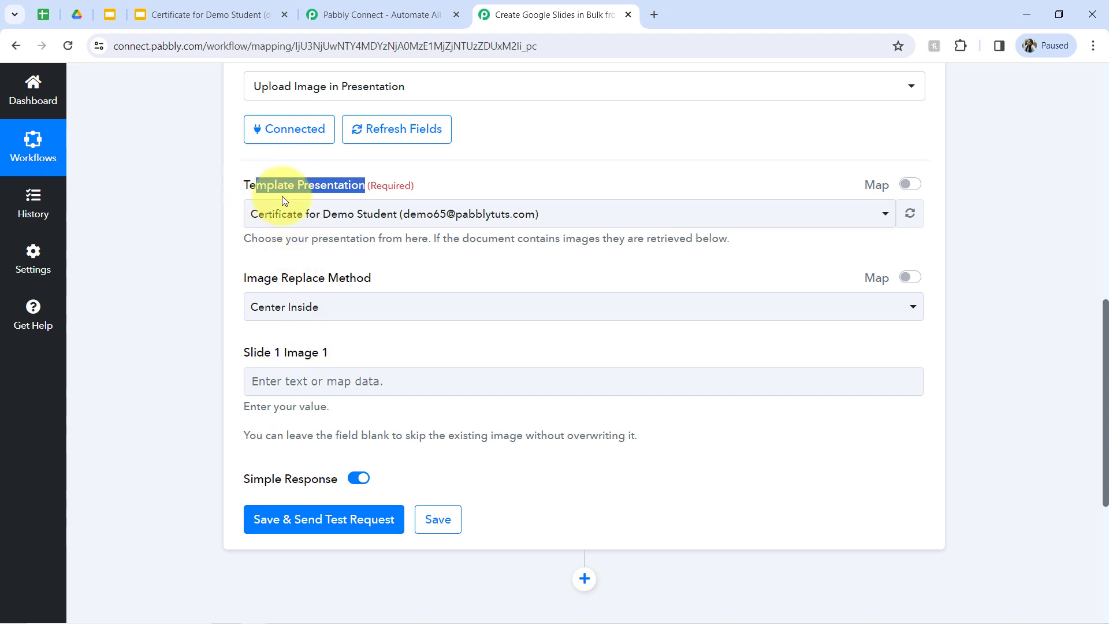
click(324, 225)
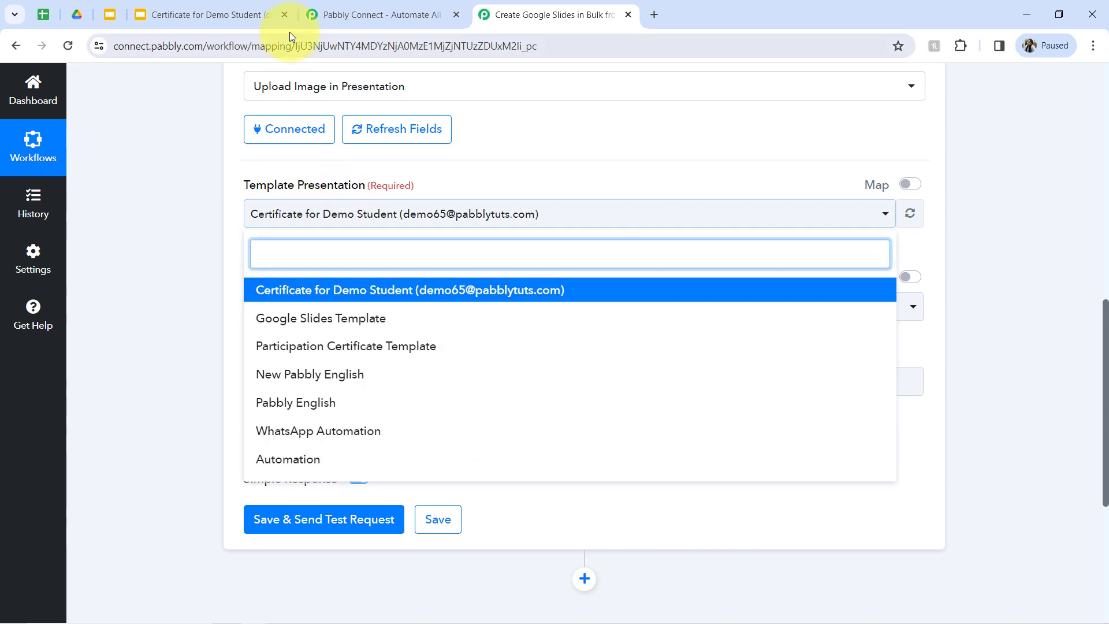
click(174, 13)
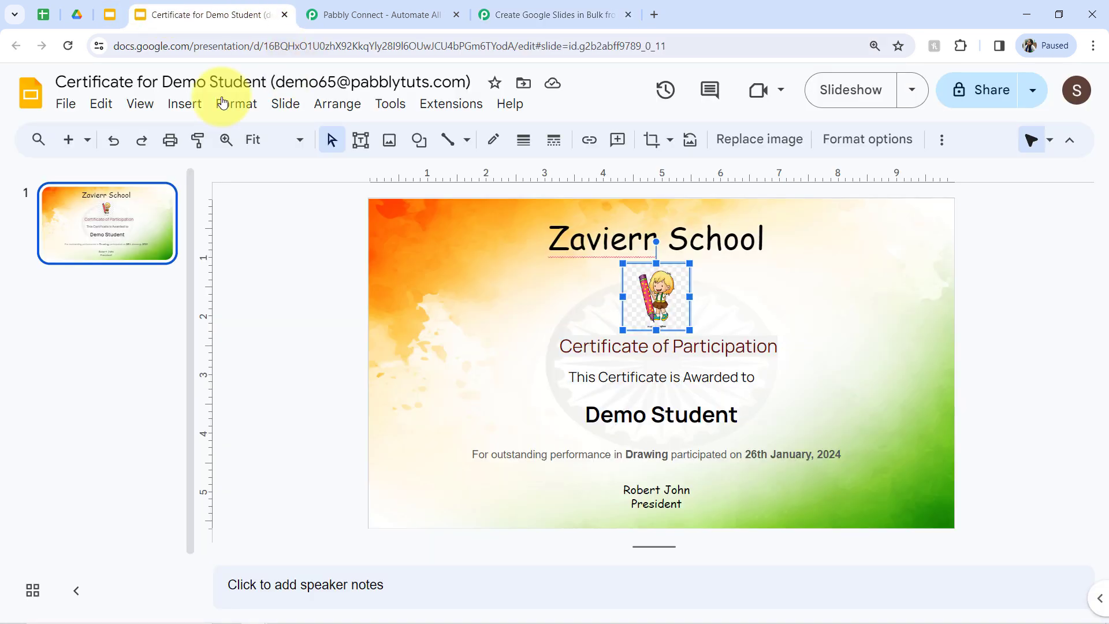
click(110, 14)
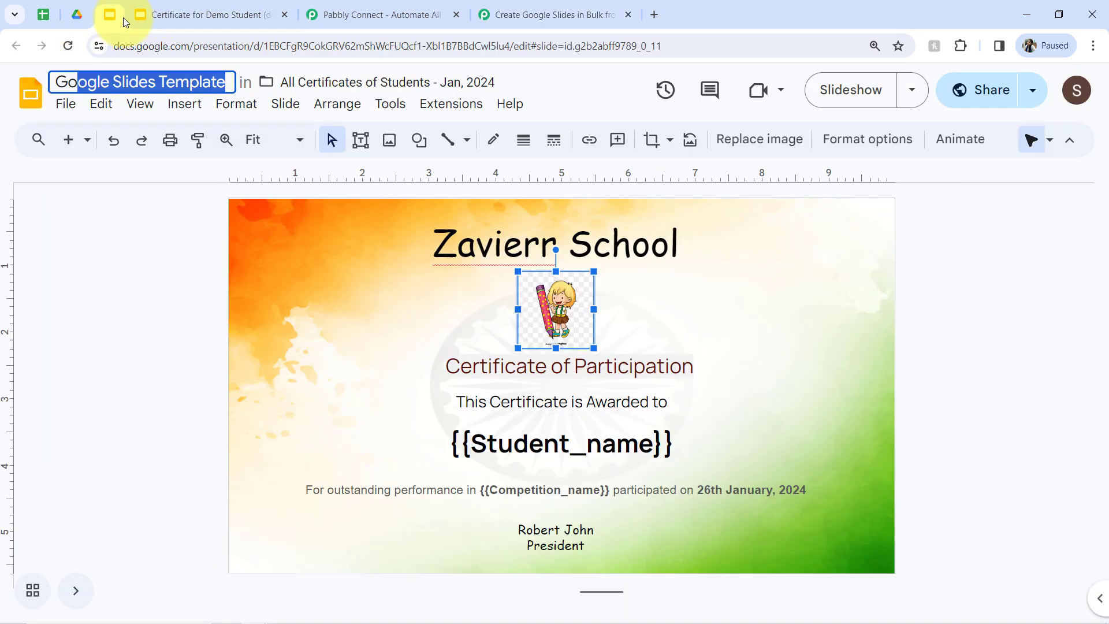
click(162, 17)
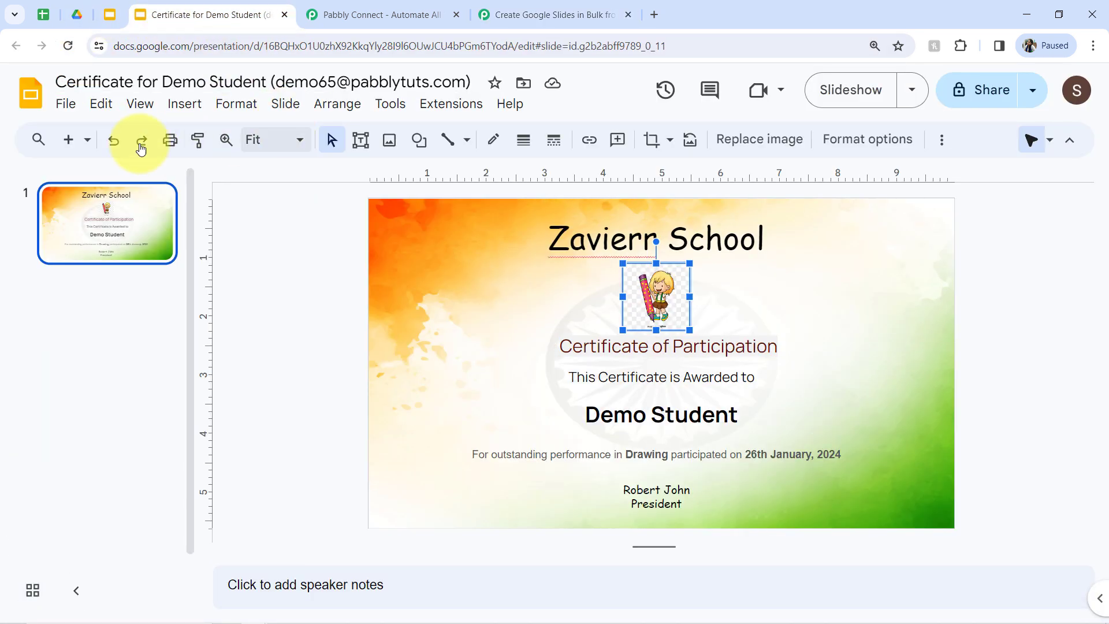
click(176, 83)
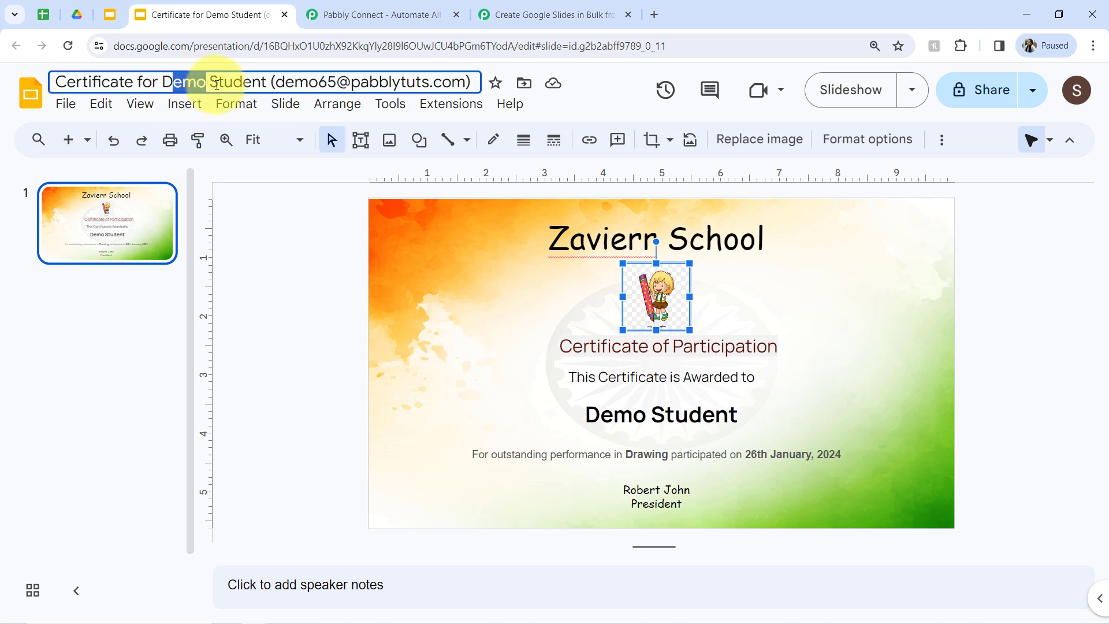
click(377, 85)
click(555, 15)
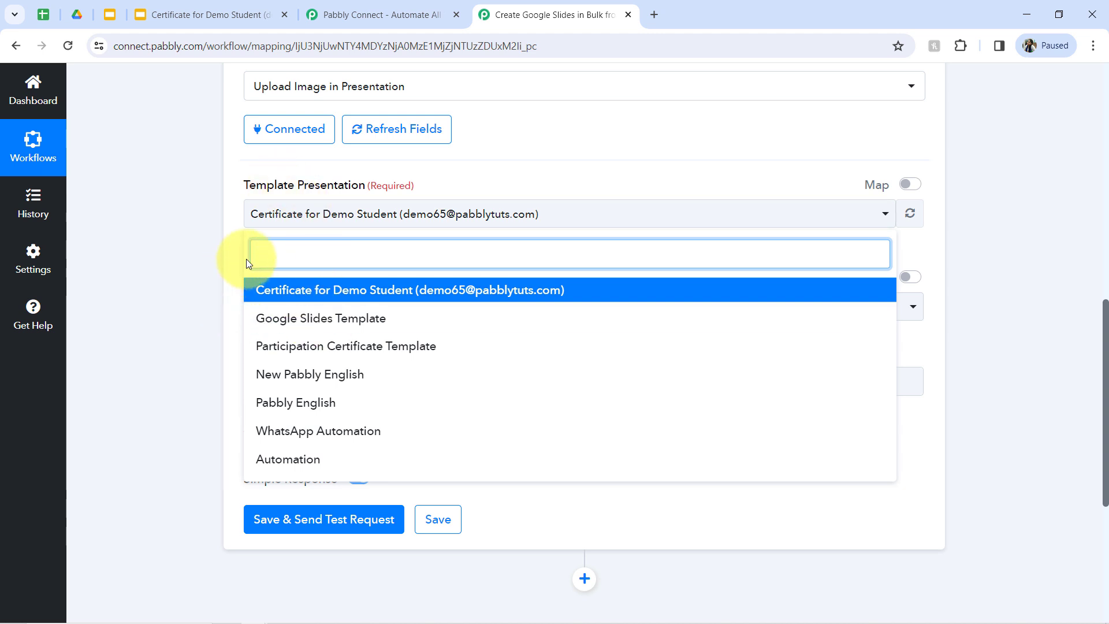
drag(249, 185, 380, 181)
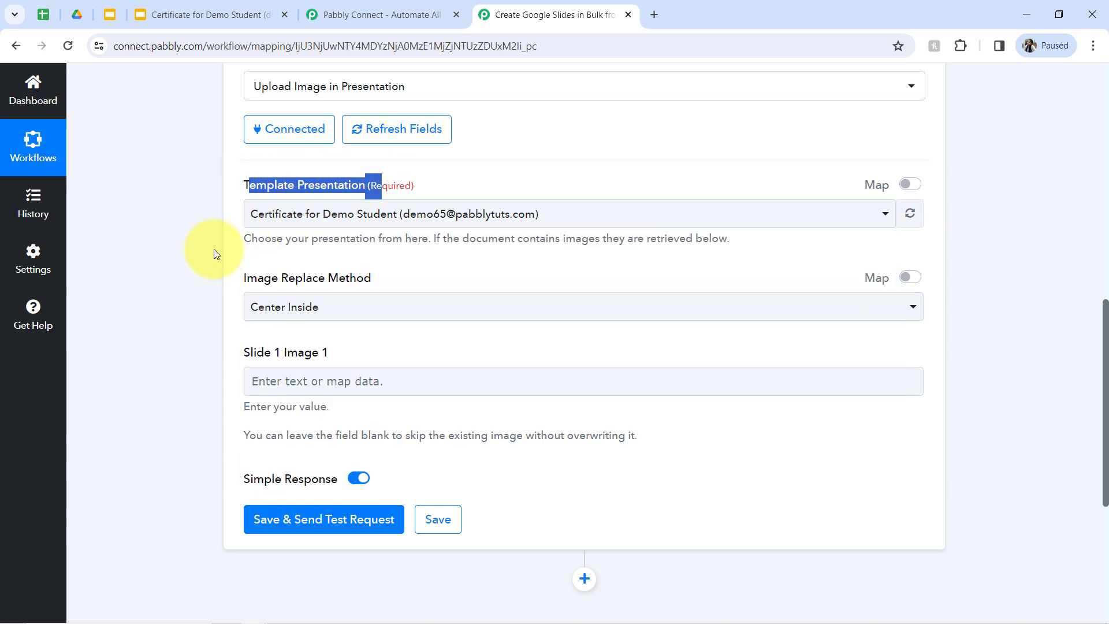
click(213, 249)
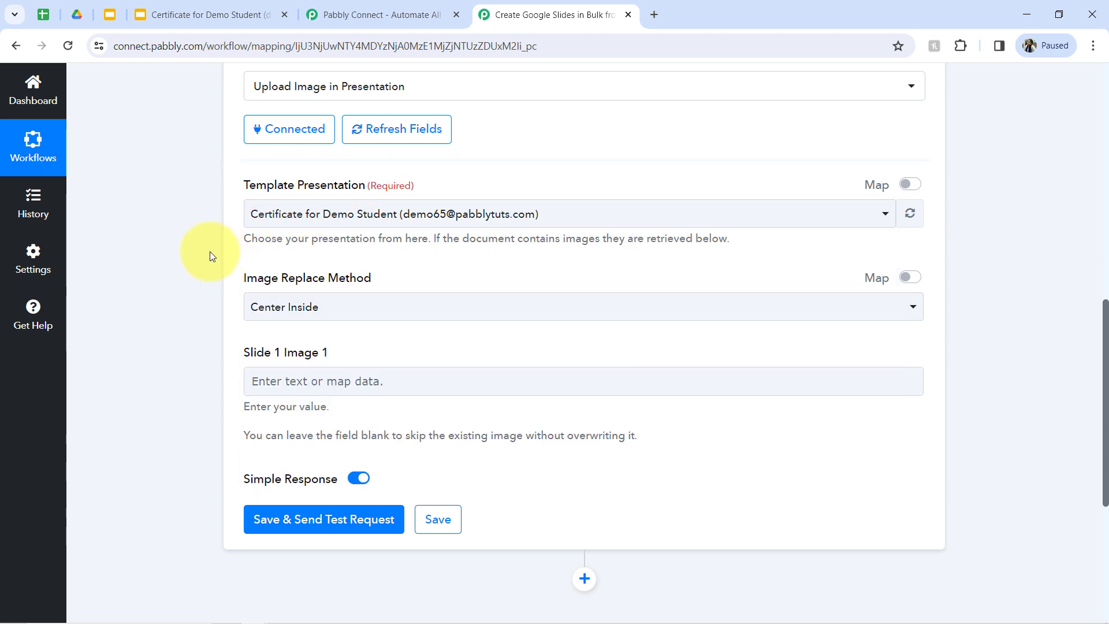
Enable mapping for Template Presentation and replace its fixed ID with the PresentationId from the Create Presentation From Template step
click(359, 214)
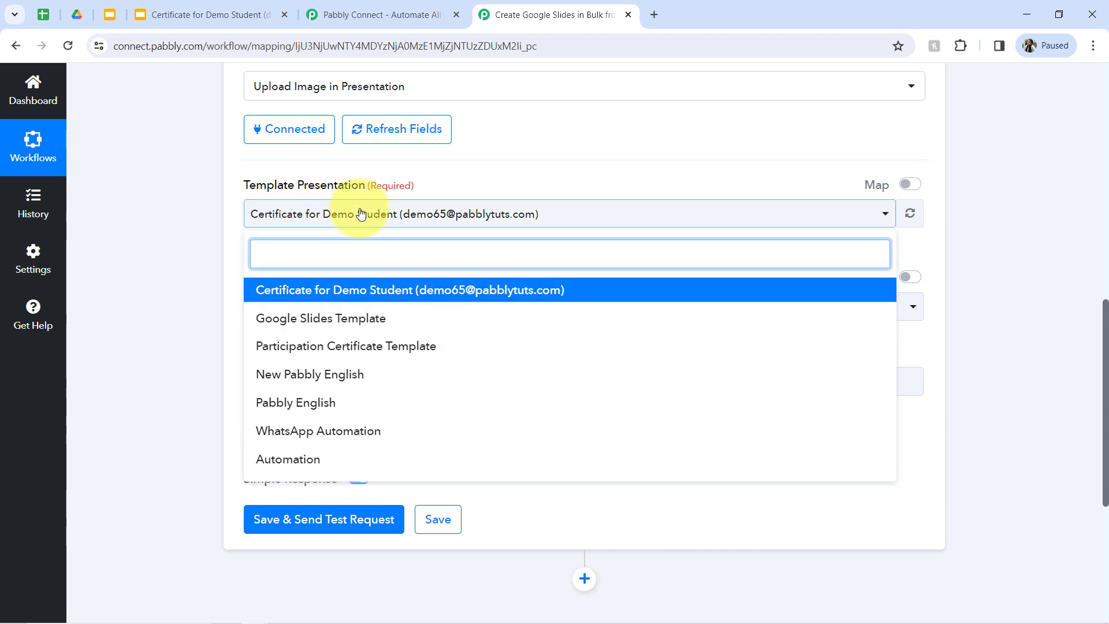
click(910, 185)
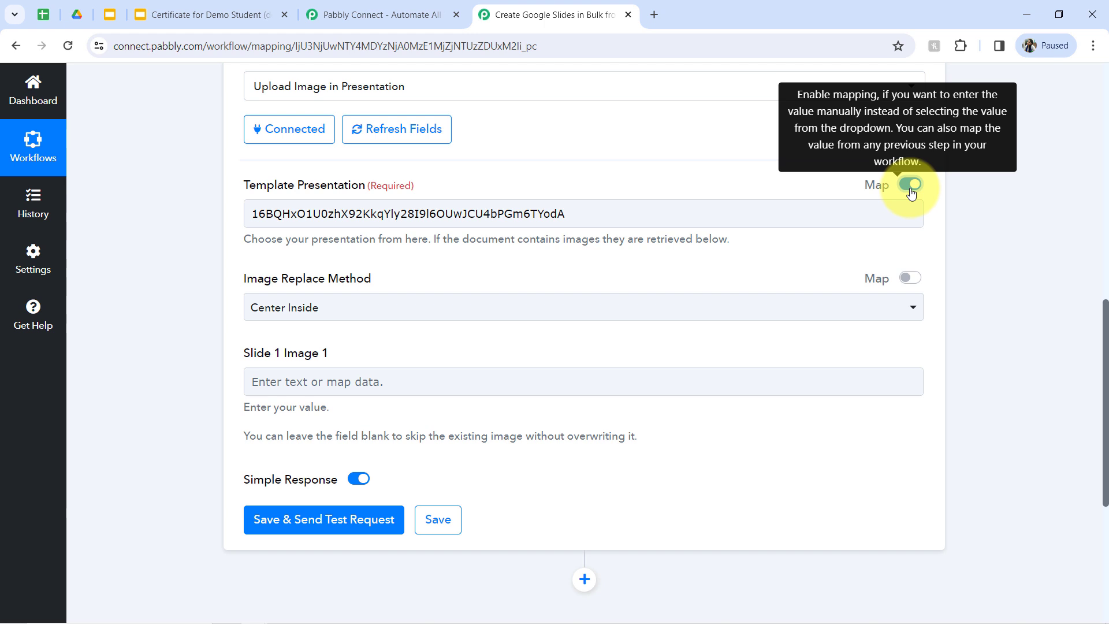
double_click(453, 218)
key(BackSpace)
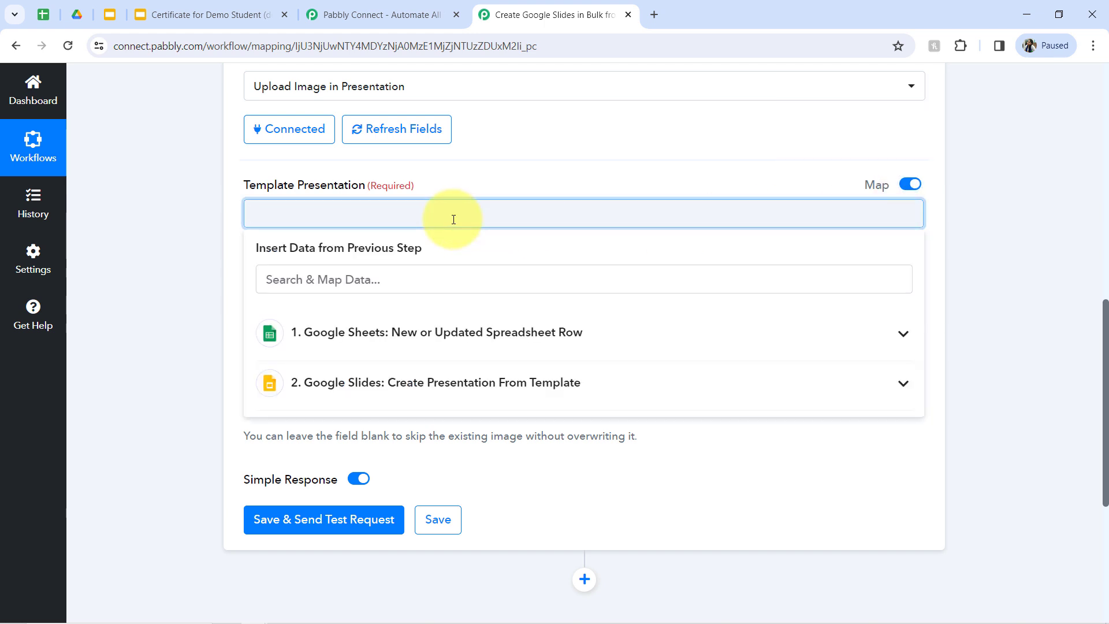
click(368, 384)
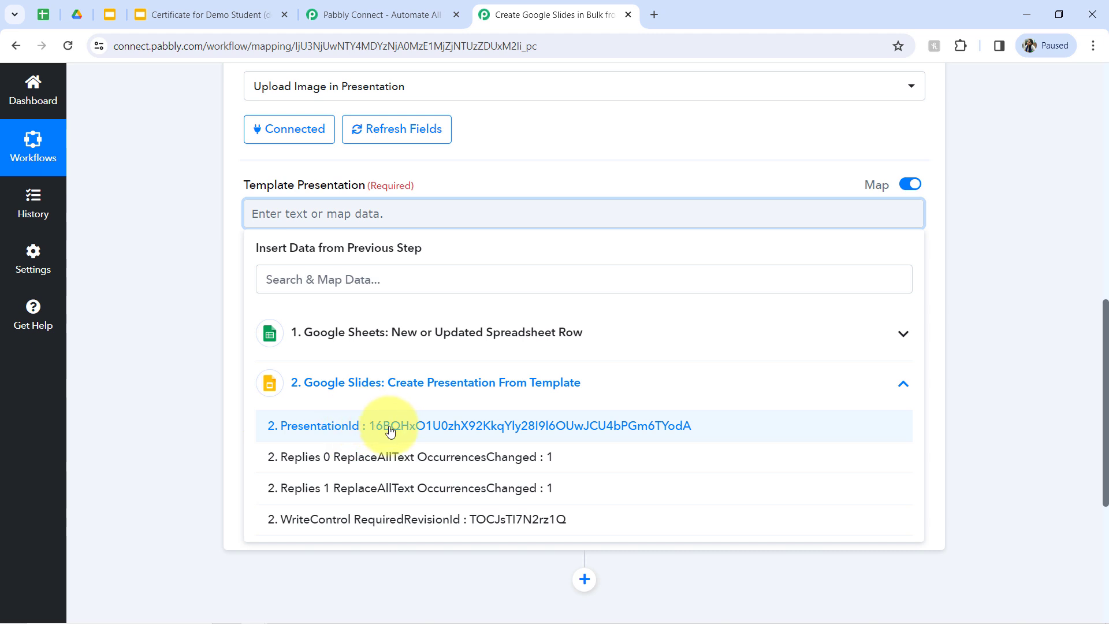
click(390, 431)
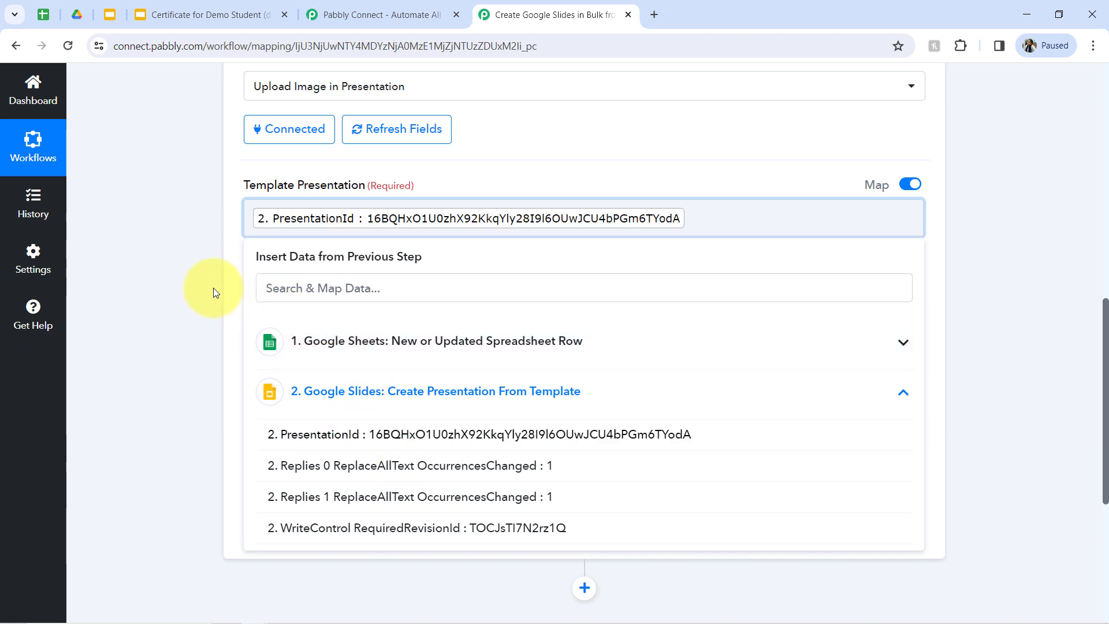
click(158, 288)
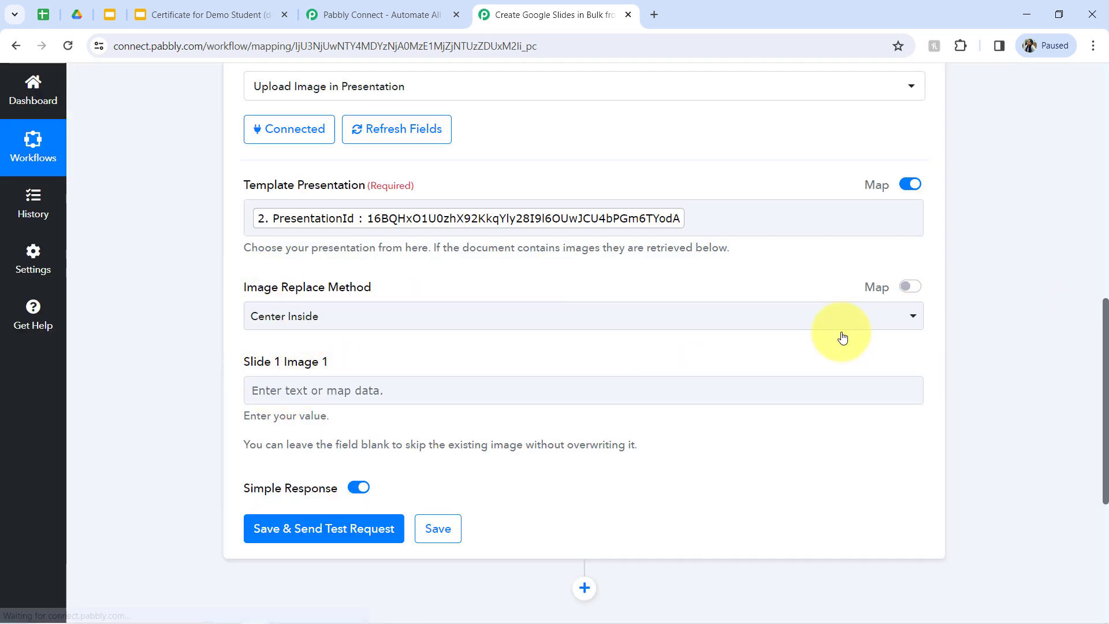
Map the Slide 1 Image 1 field to the Image To Be Inserted value from the Google Sheets trigger
click(455, 386)
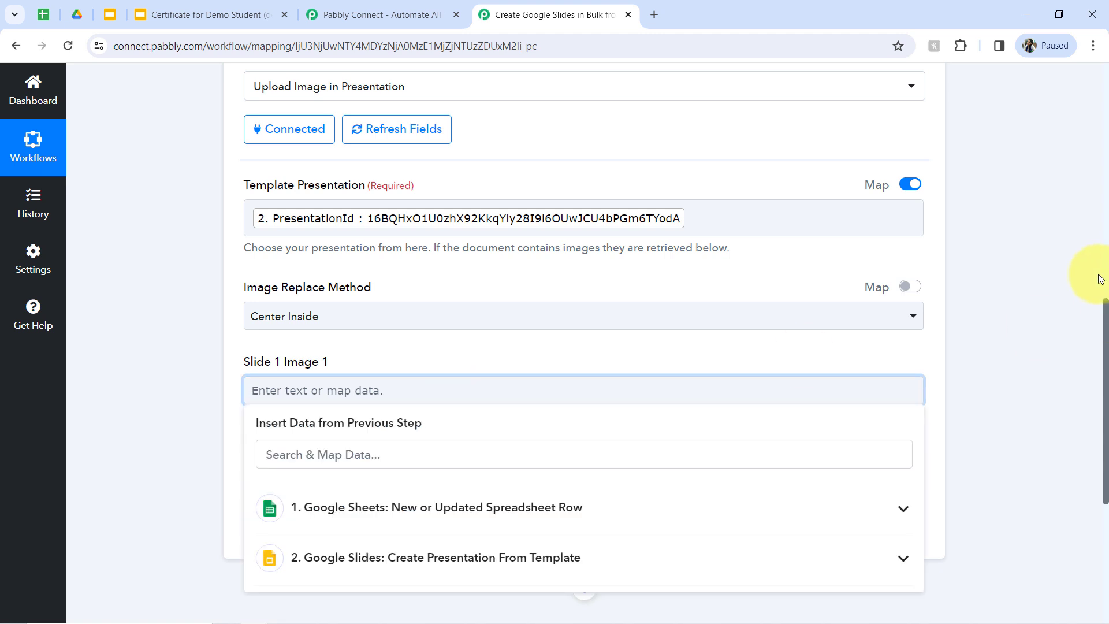
drag(1105, 308, 1090, 389)
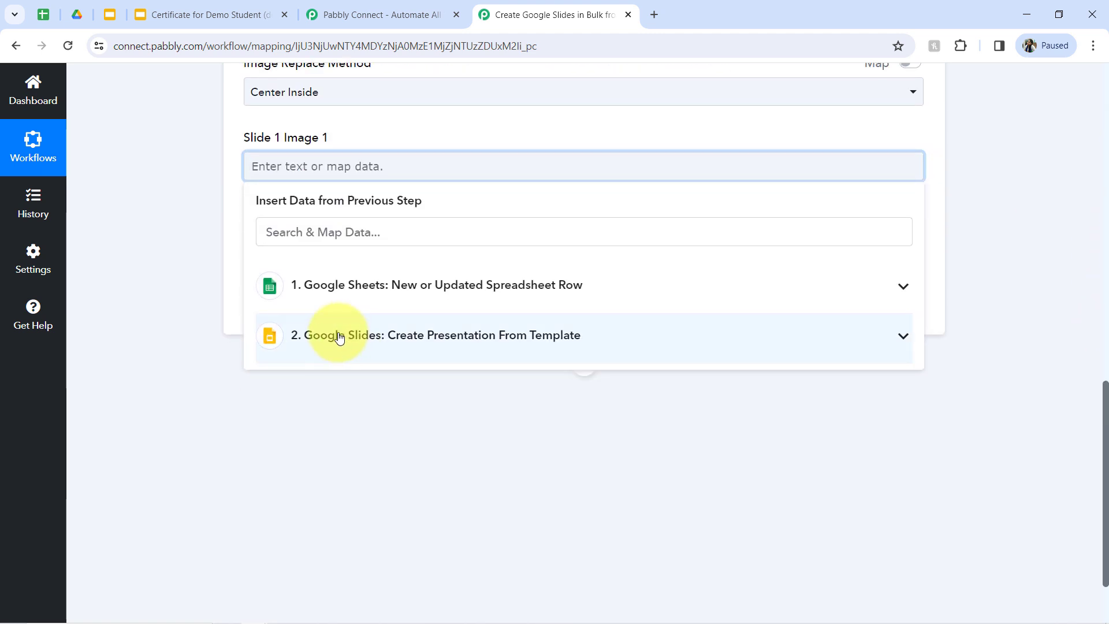
click(327, 297)
drag(923, 346, 913, 473)
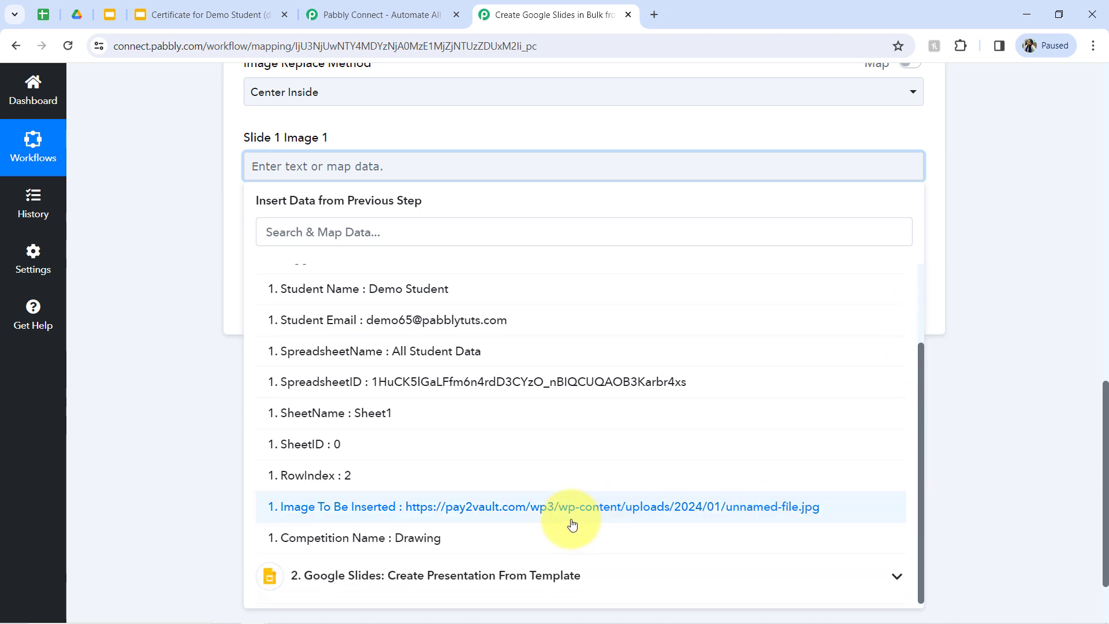
click(300, 512)
click(215, 334)
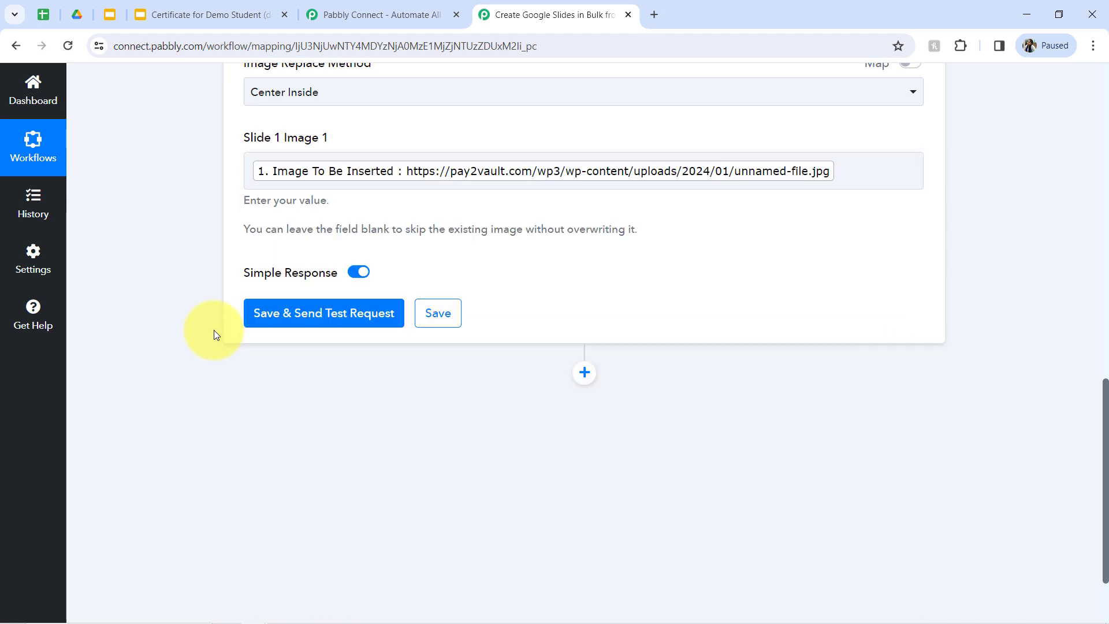
Choose Center Inside as the Image Replace Method, save and send a test request, and check the image in the generated certificate
drag(1106, 413, 1105, 364)
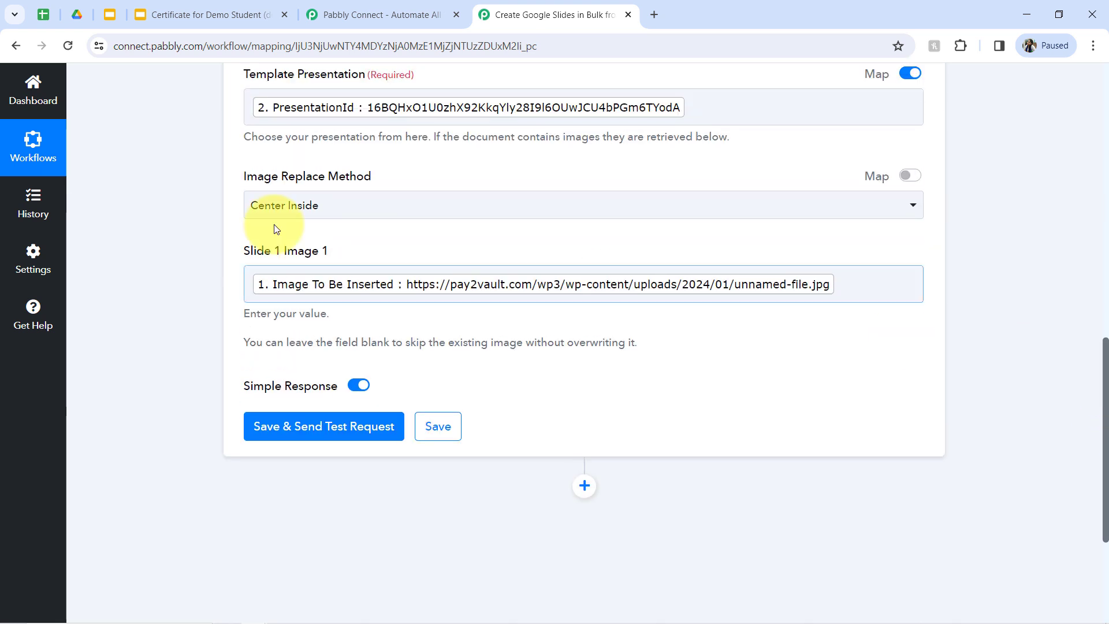
click(293, 205)
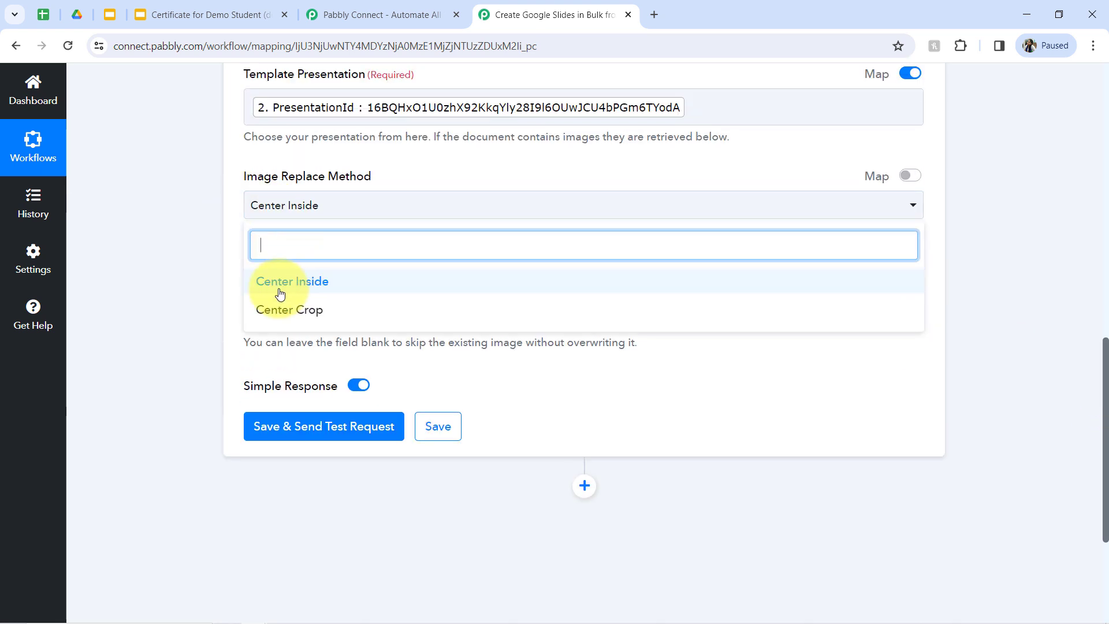
click(322, 281)
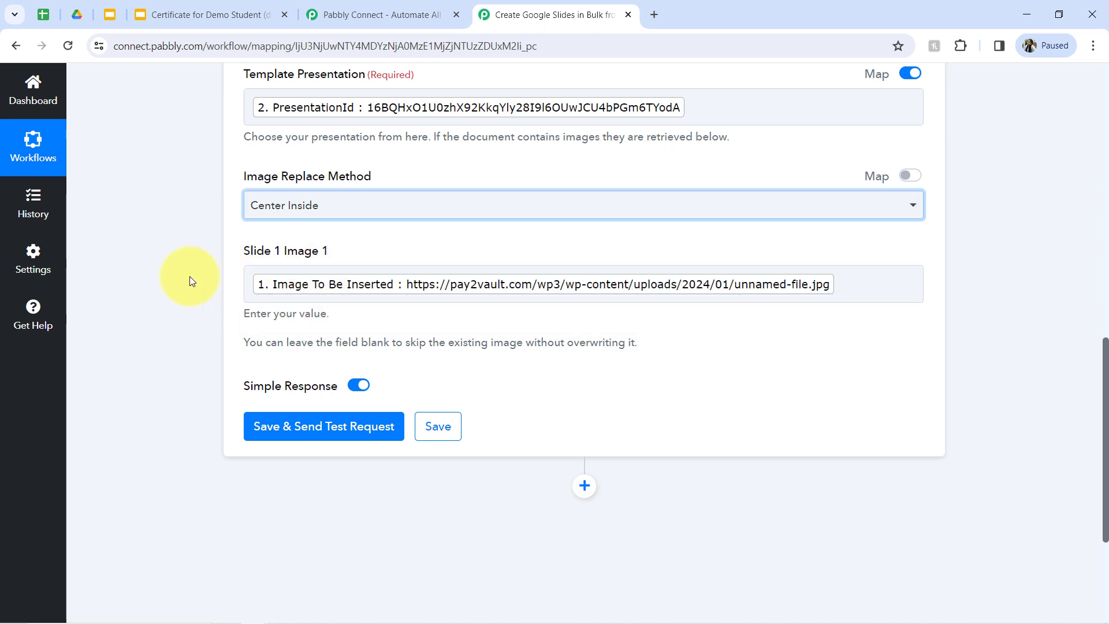
click(279, 426)
click(195, 13)
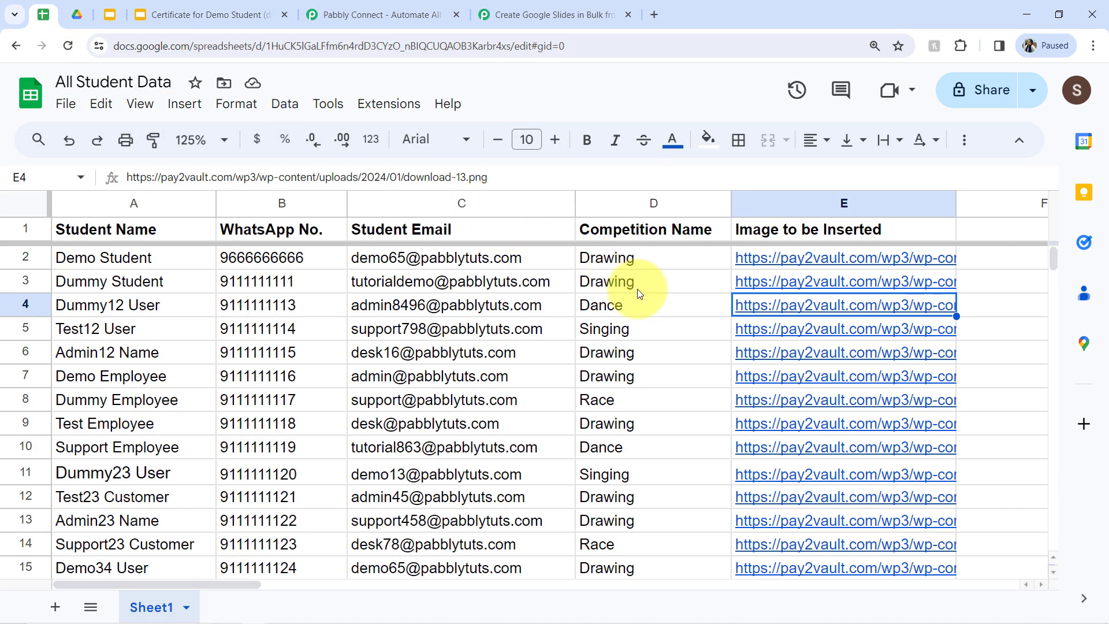
click(522, 7)
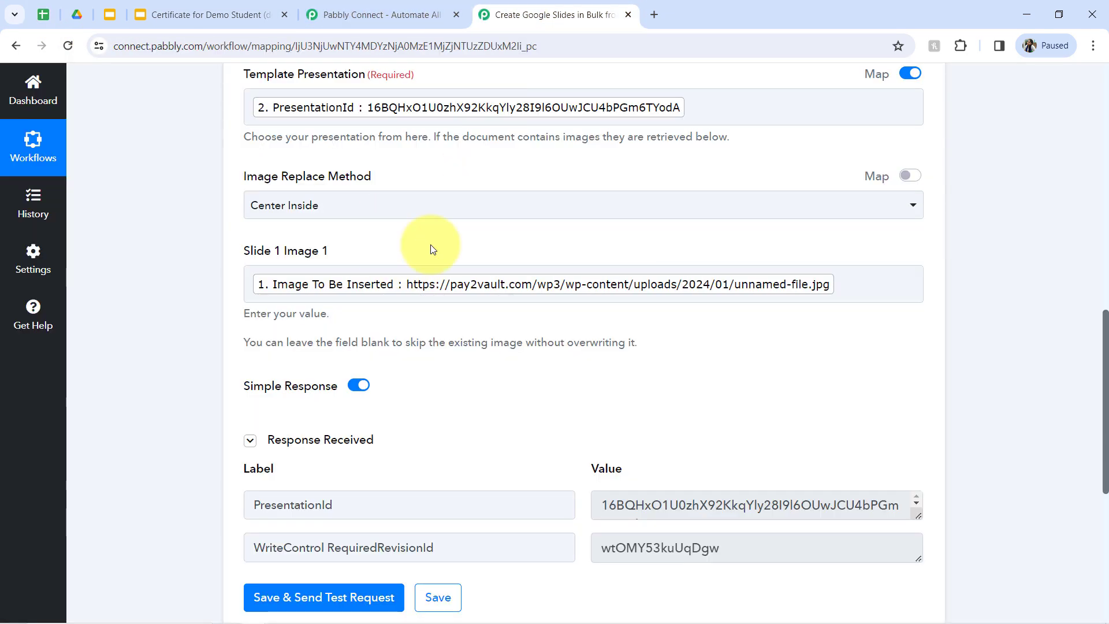
click(867, 275)
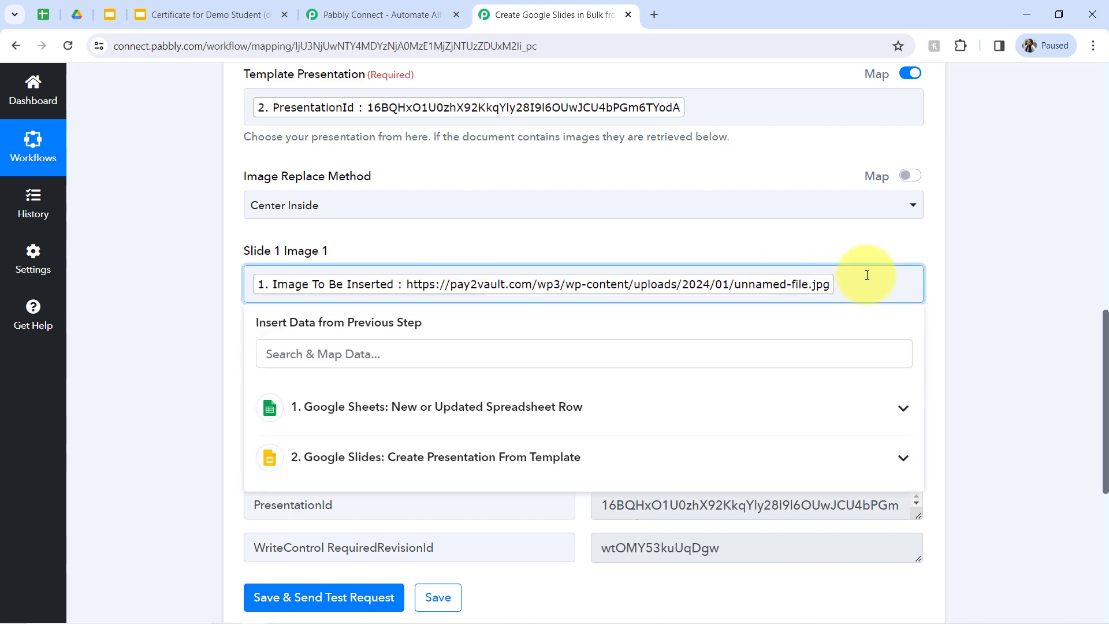
key(BackSpace)
click(43, 14)
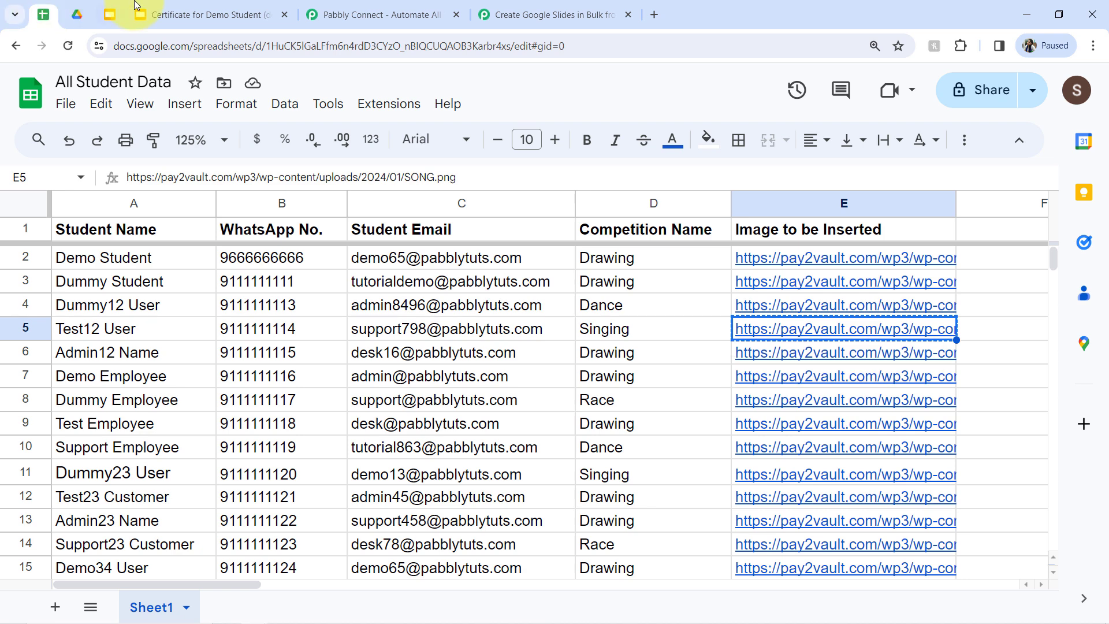
click(537, 14)
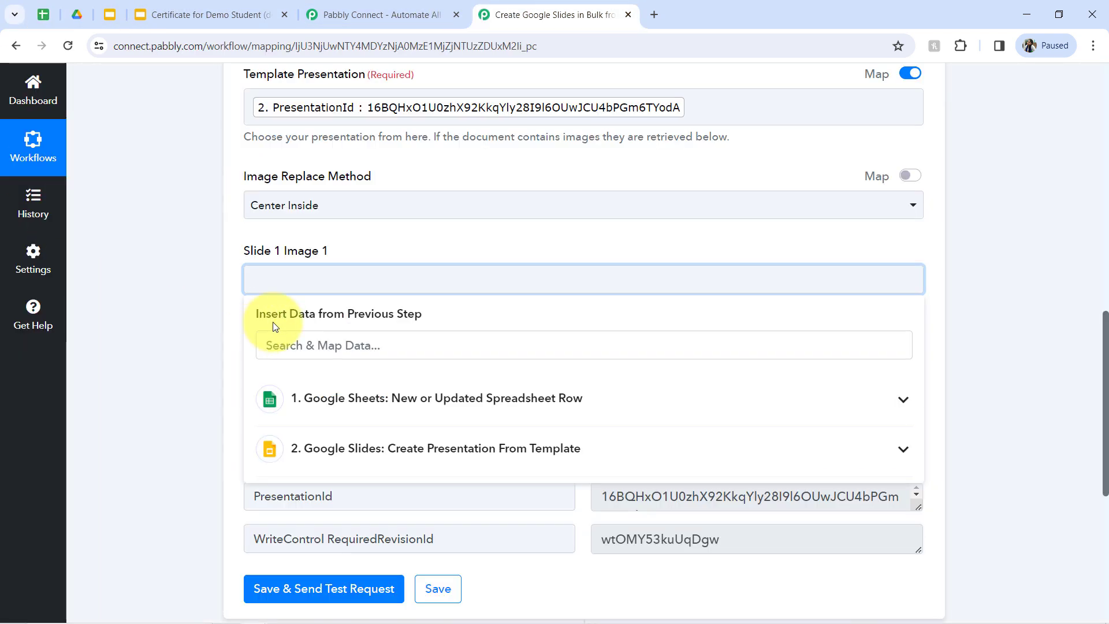
text(https://pay2vault.com/wp3/wp-content/uploads/2024/01/SONG.png)
click(188, 367)
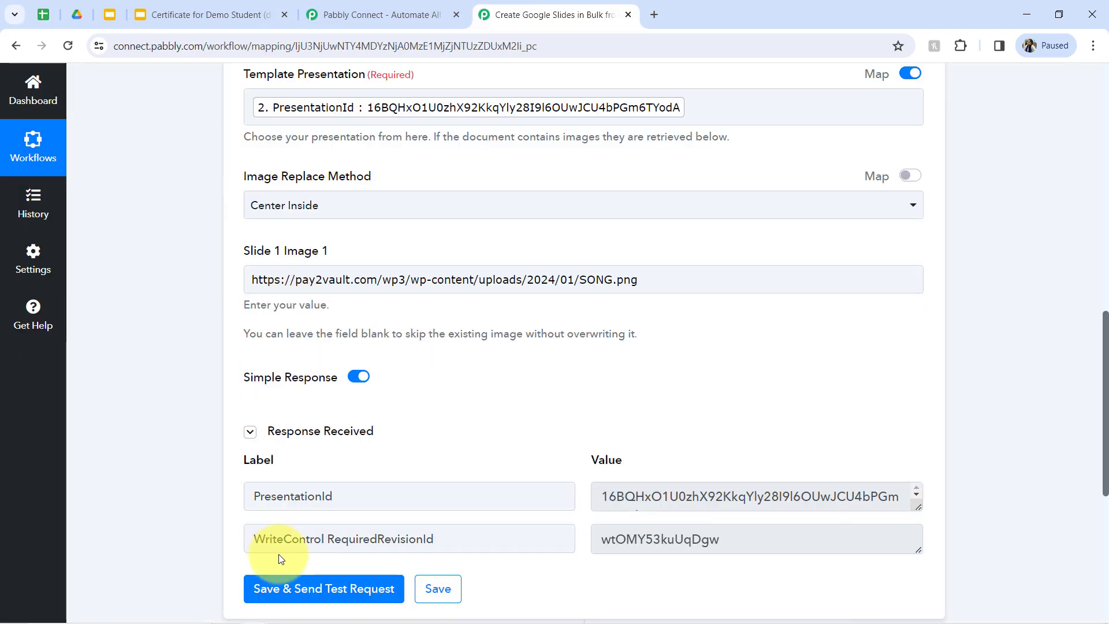
click(286, 588)
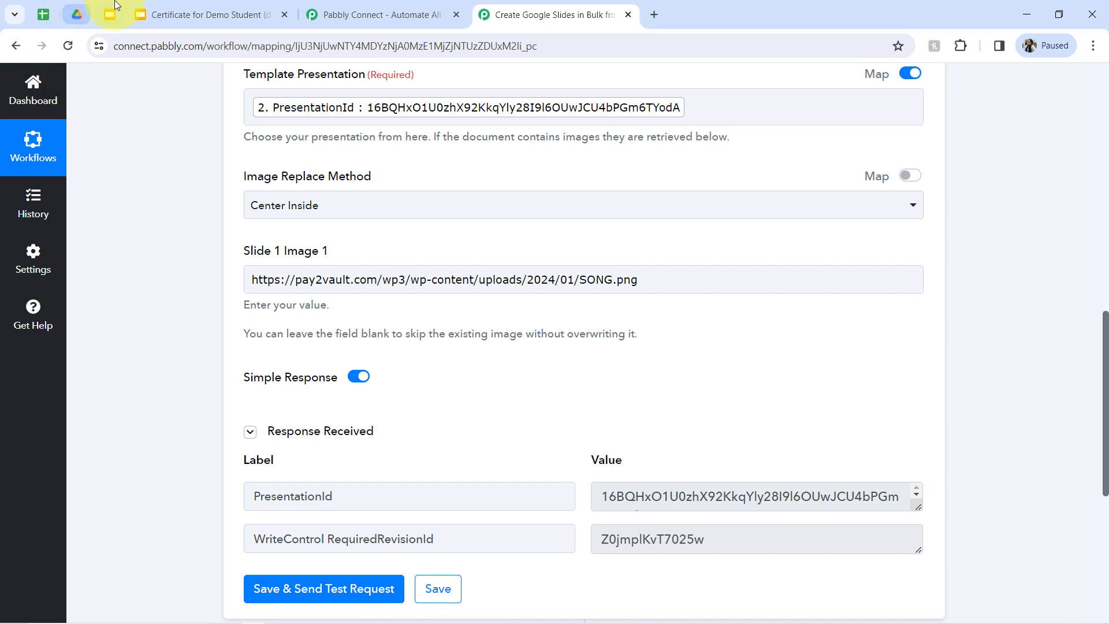
click(153, 12)
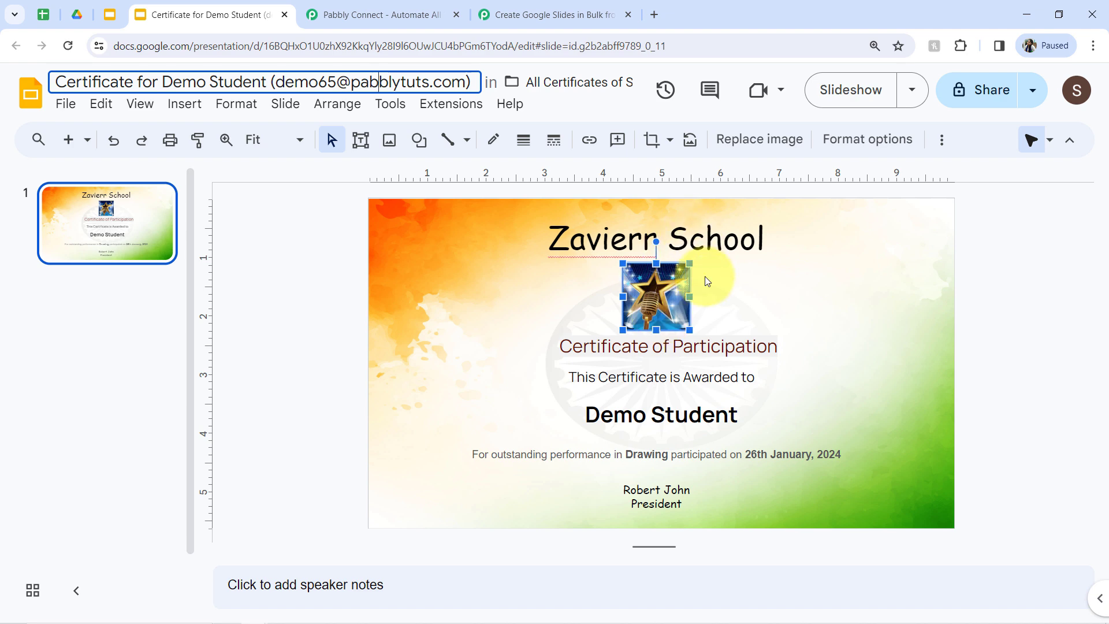
Clear the fixed URL from Slide 1 Image 1 and map the Image To Be Inserted value from the Google Sheets trigger
click(522, 14)
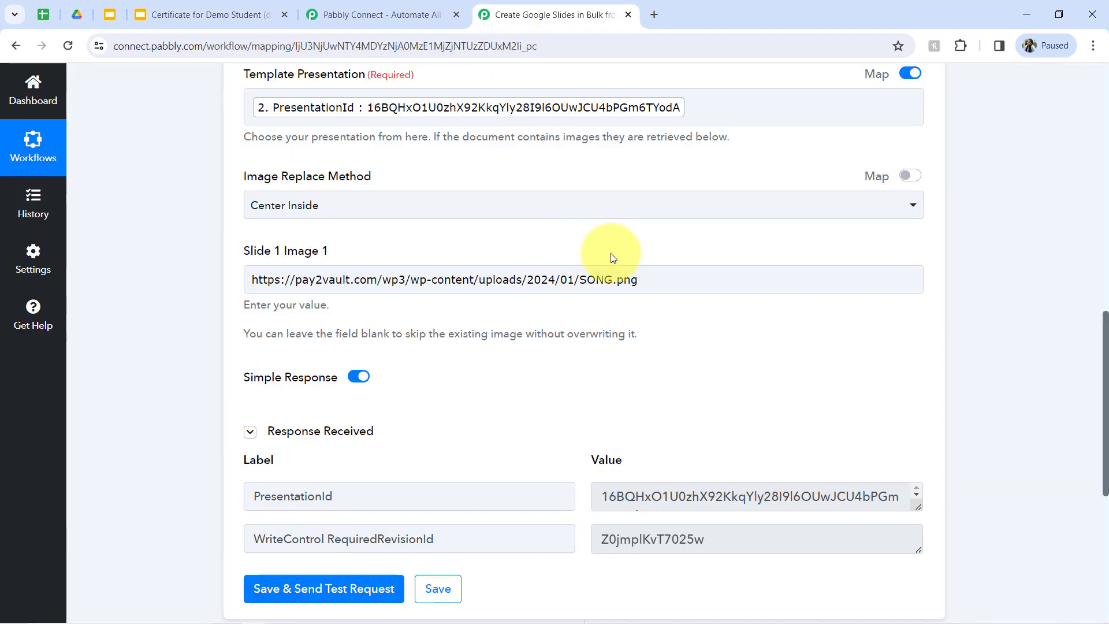
triple_click(644, 273)
key(BackSpace)
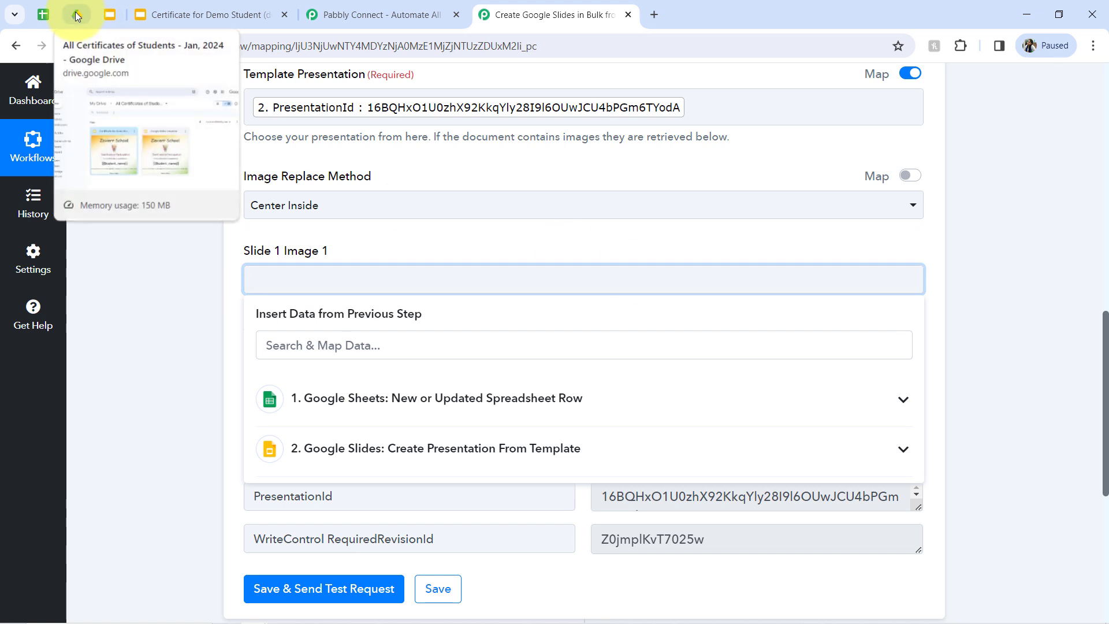
click(337, 405)
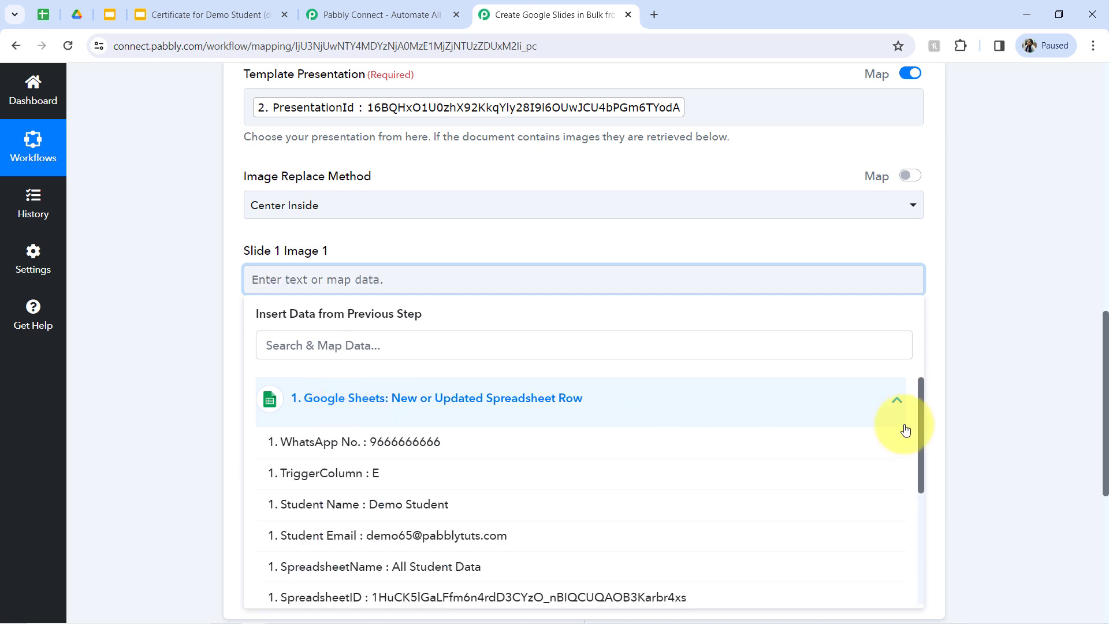
scroll(906, 458, down, 4)
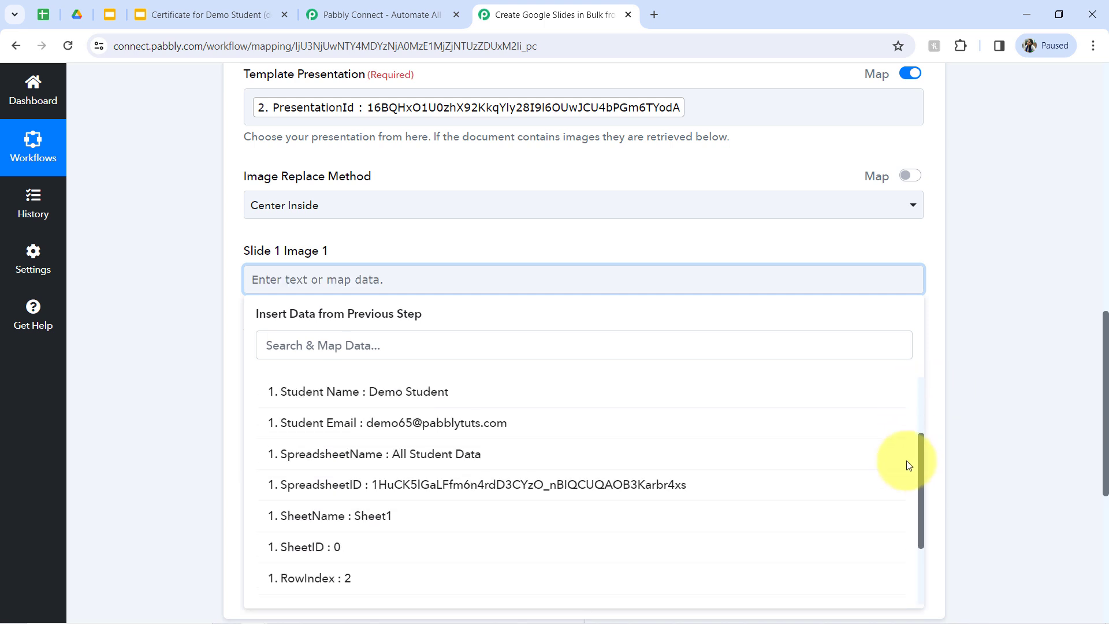
click(712, 506)
click(168, 186)
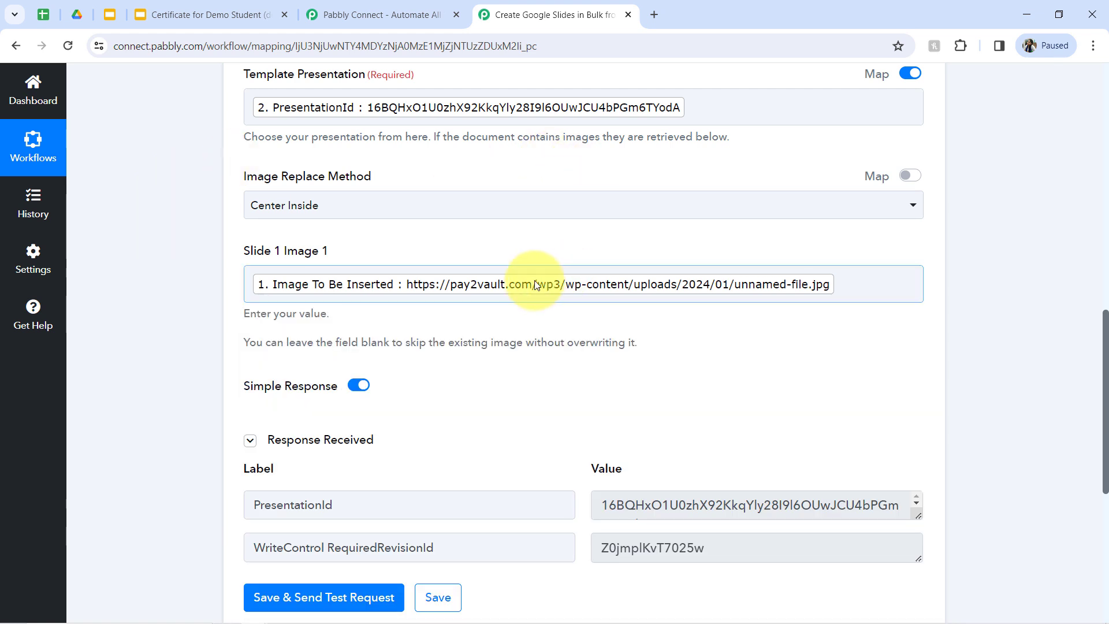
Save and send the test request again, then compare the certificate's image with its competition name
drag(1104, 361, 1104, 425)
click(259, 397)
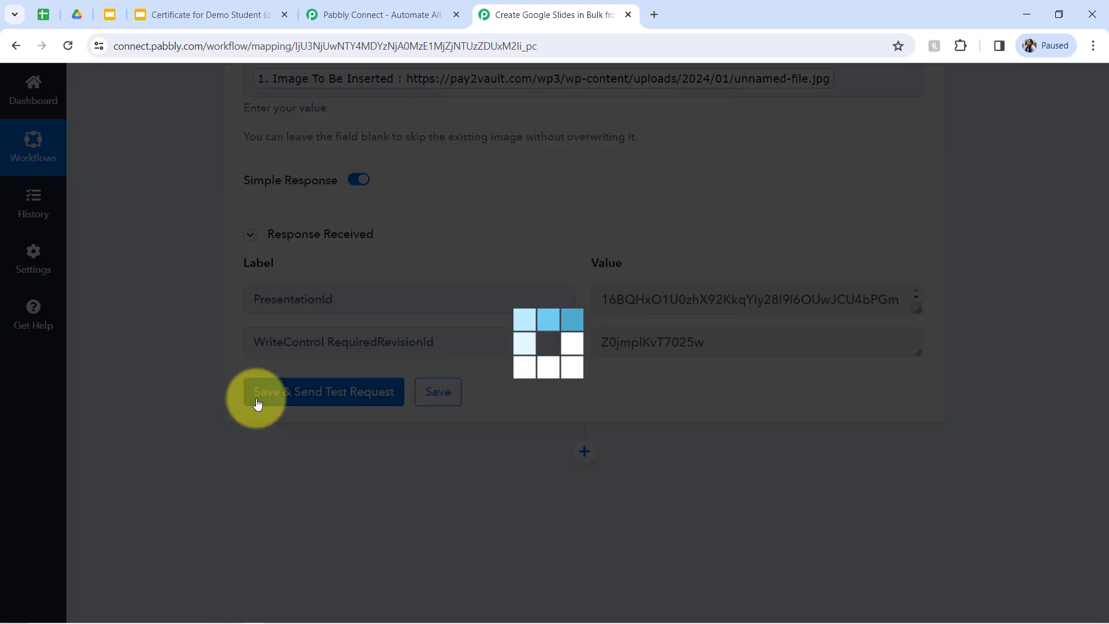
click(145, 13)
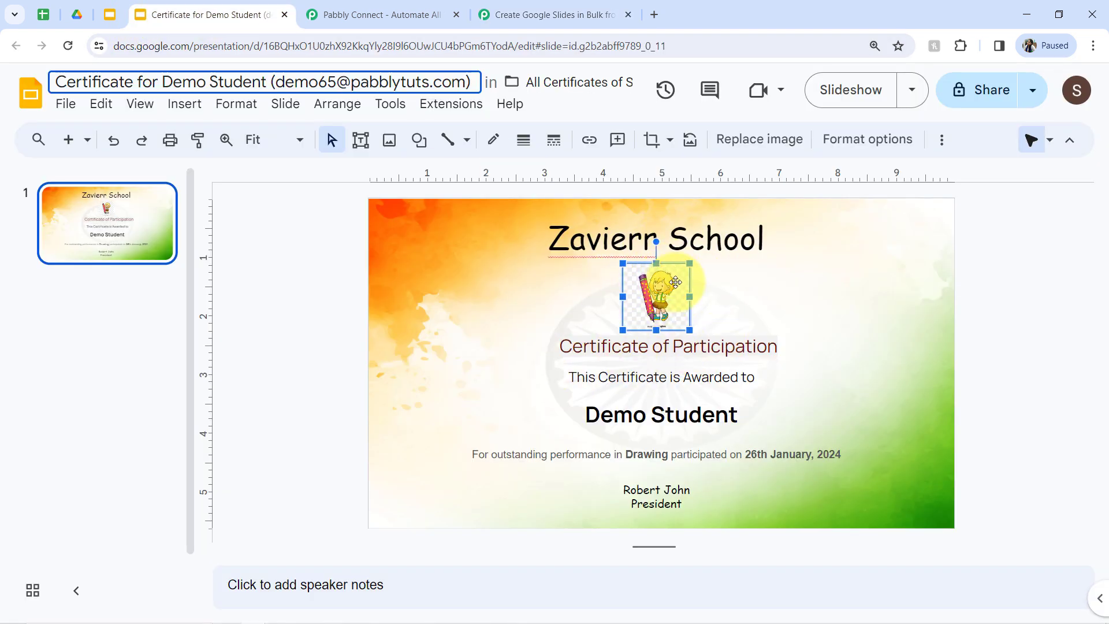
double_click(647, 454)
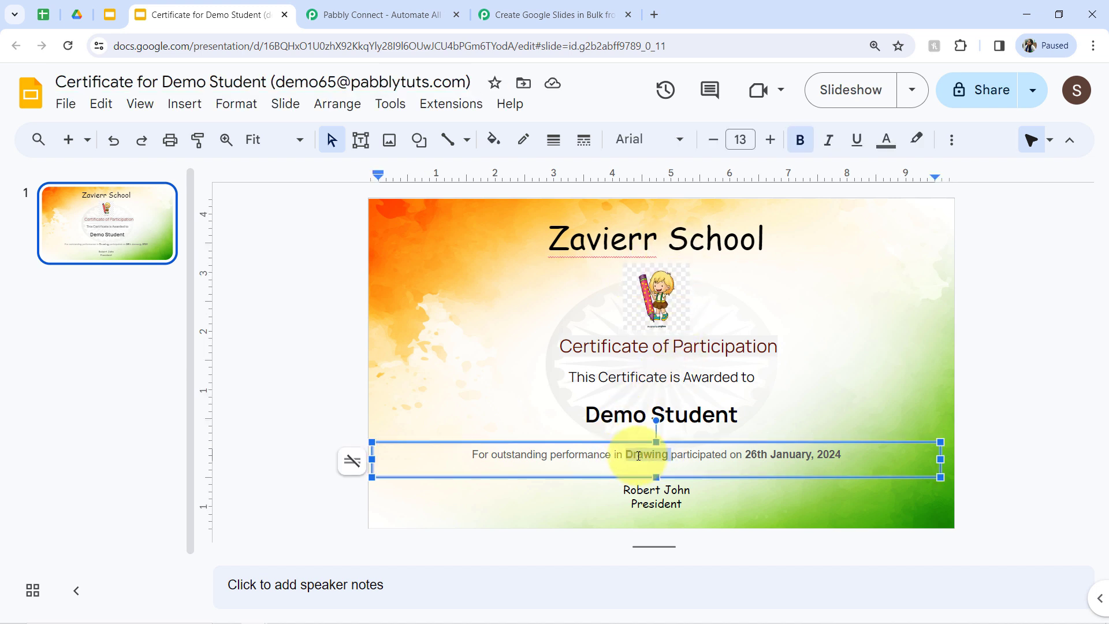
click(666, 285)
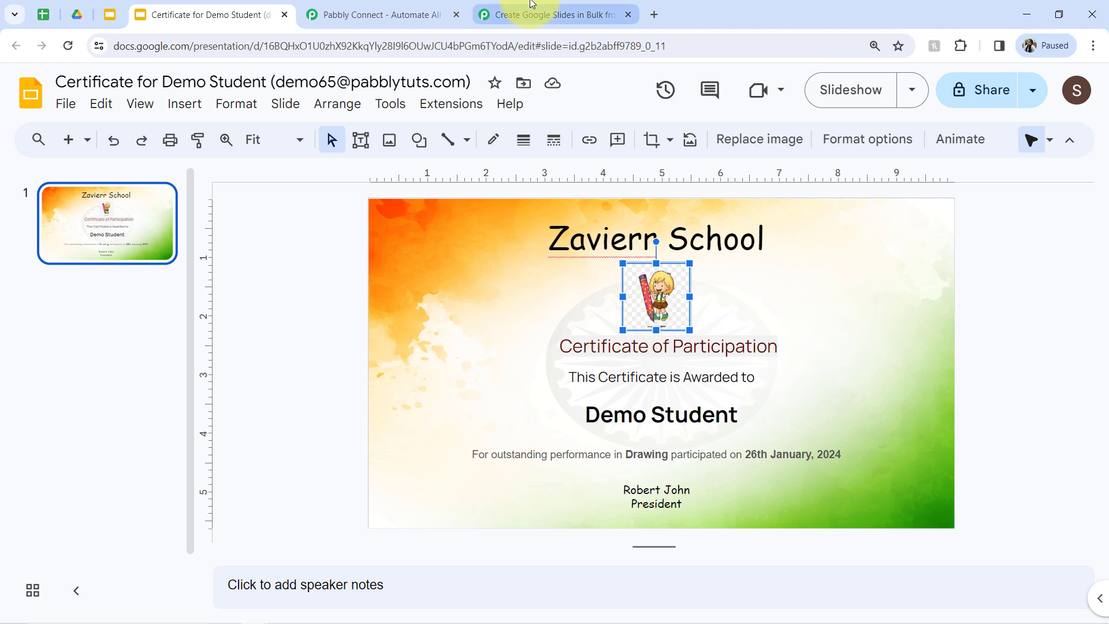
Send all data from the All Student Data sheet through Pabbly Connect Webhooks to run the workflow for every student
click(509, 15)
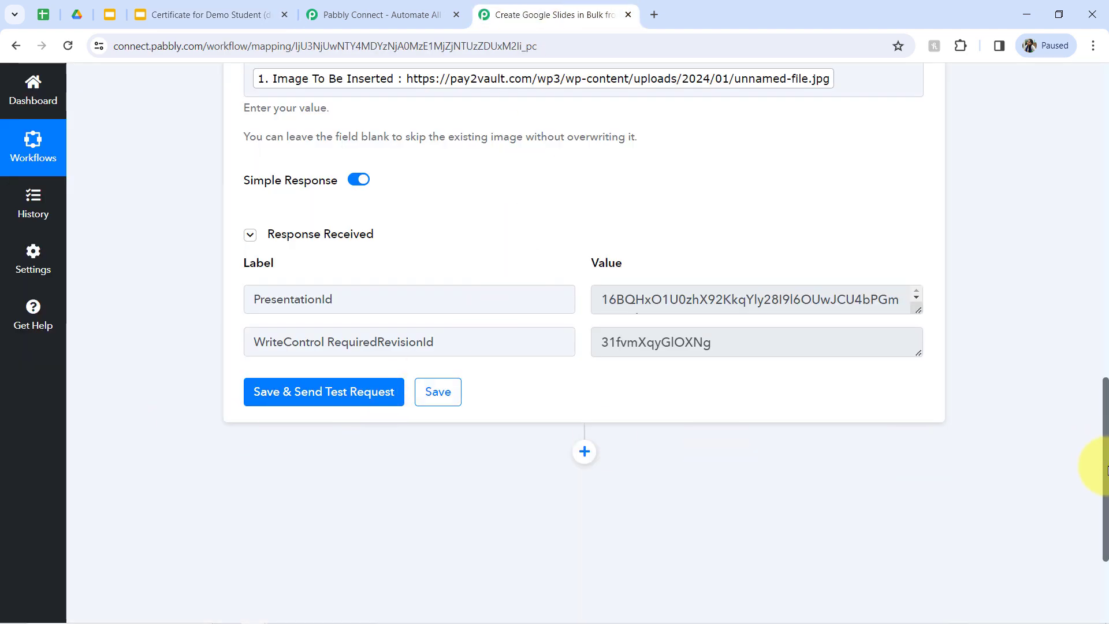
drag(1106, 491, 1099, 134)
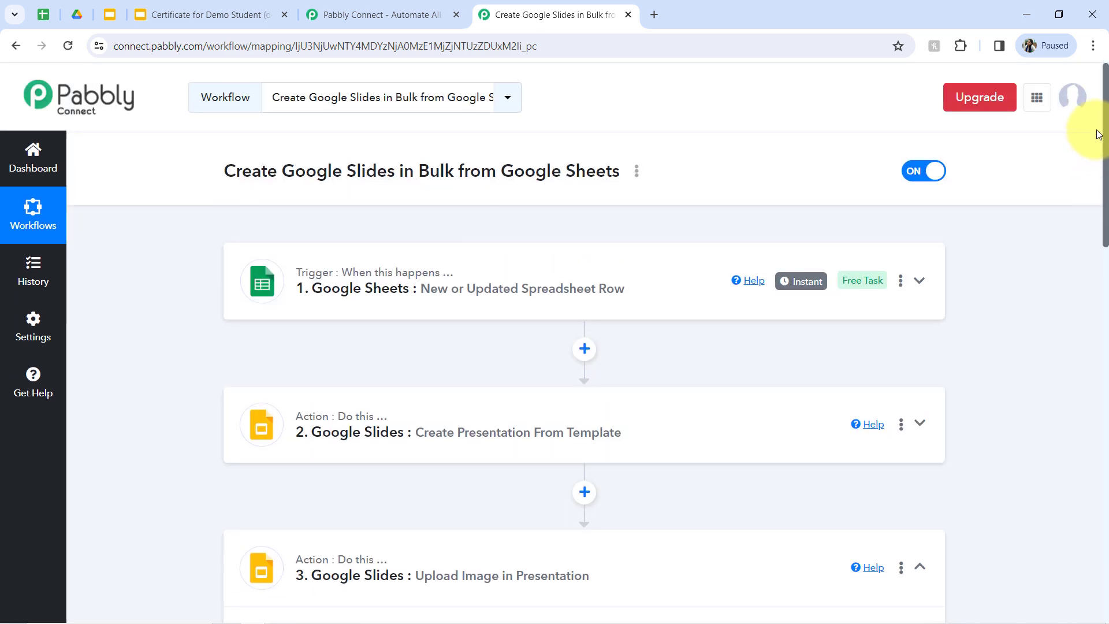
click(34, 14)
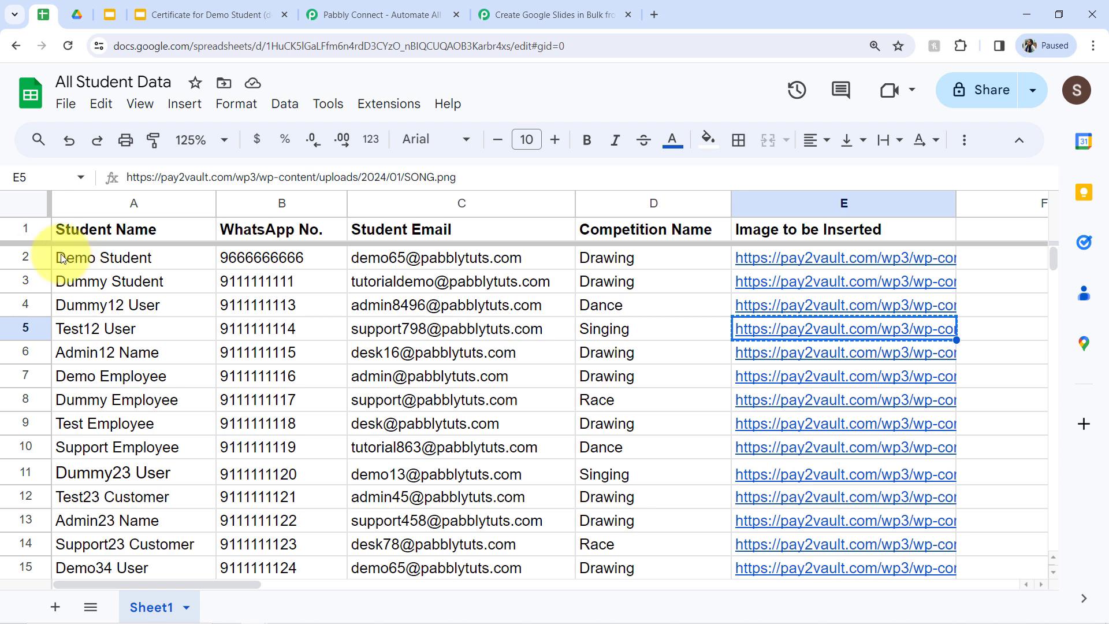
click(29, 256)
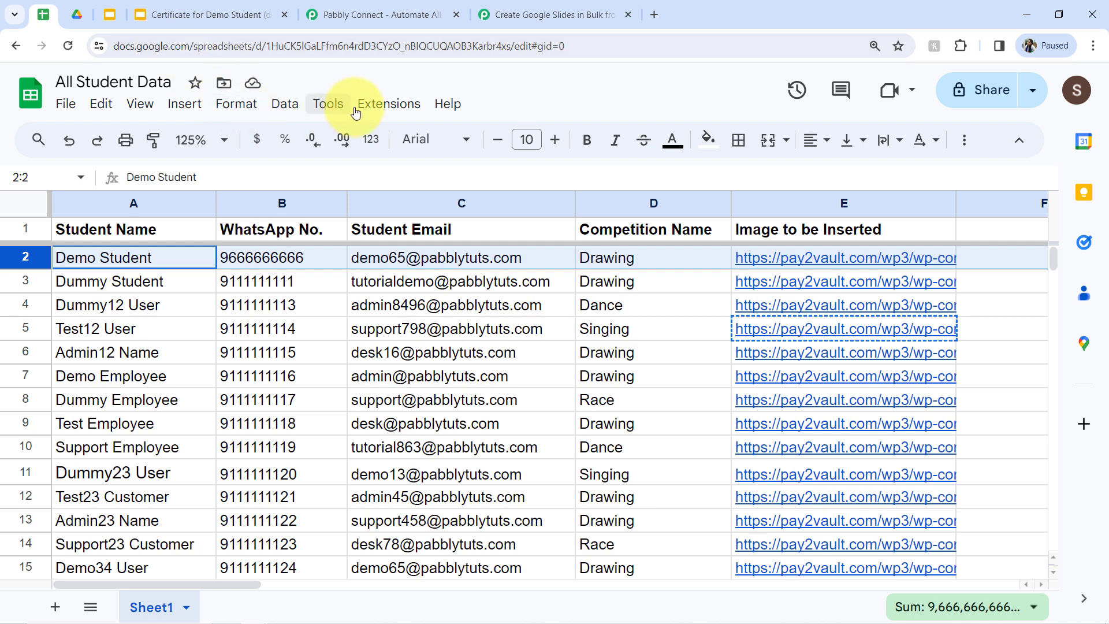
click(384, 107)
mouse_move(433, 280)
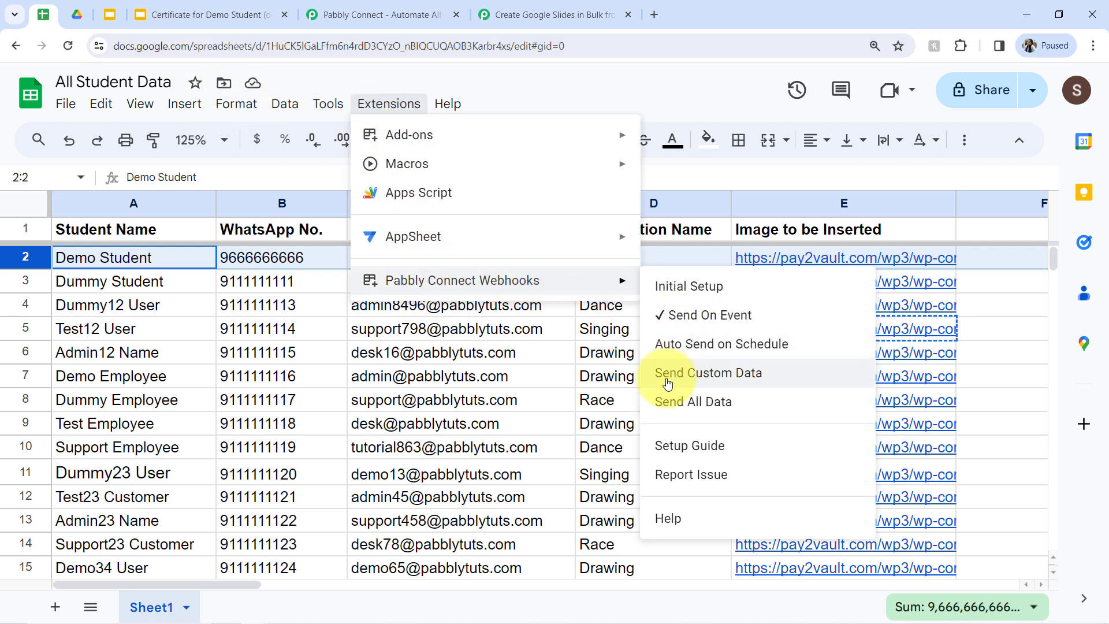
click(660, 408)
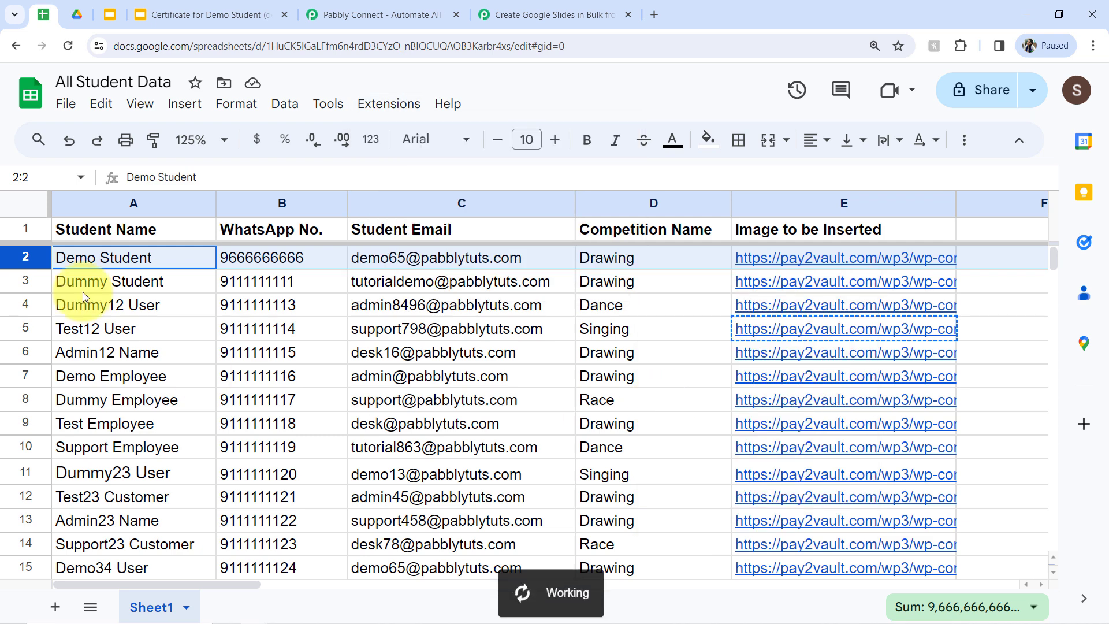
Look through the certificates generated in the All Certificates of Students folder in Google Drive
click(78, 16)
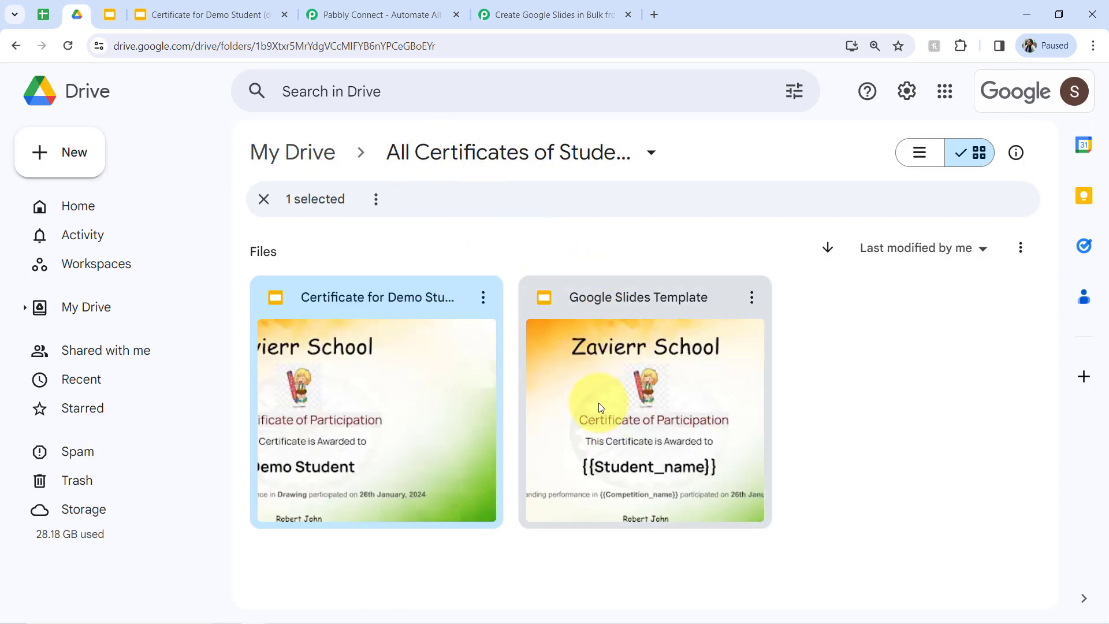
click(854, 379)
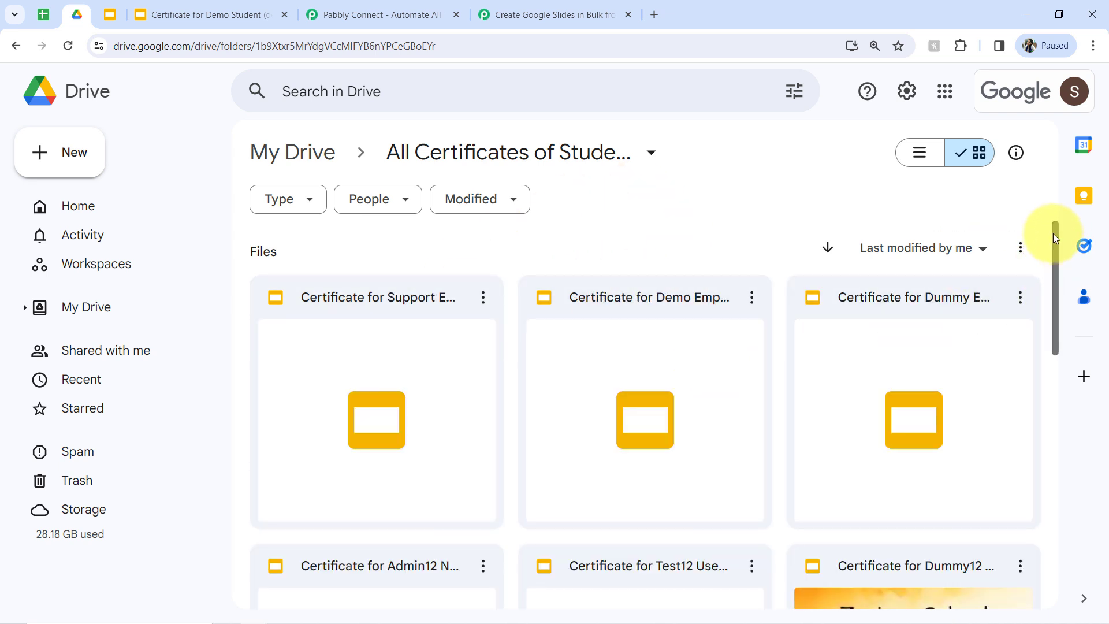
scroll(1053, 233, down, 6)
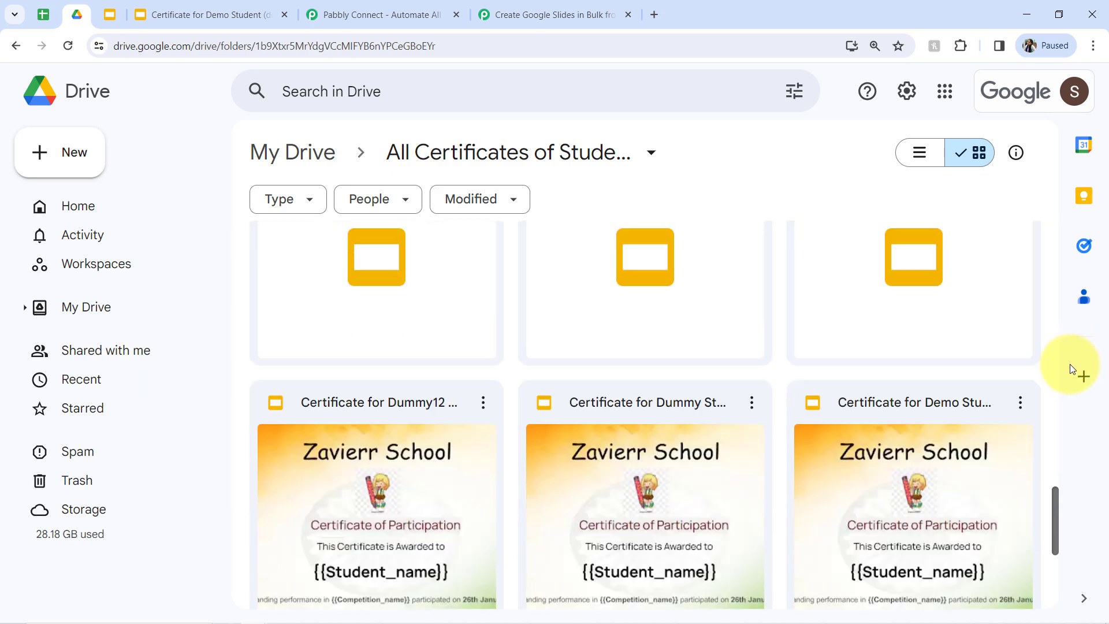
scroll(1038, 241, up, 5)
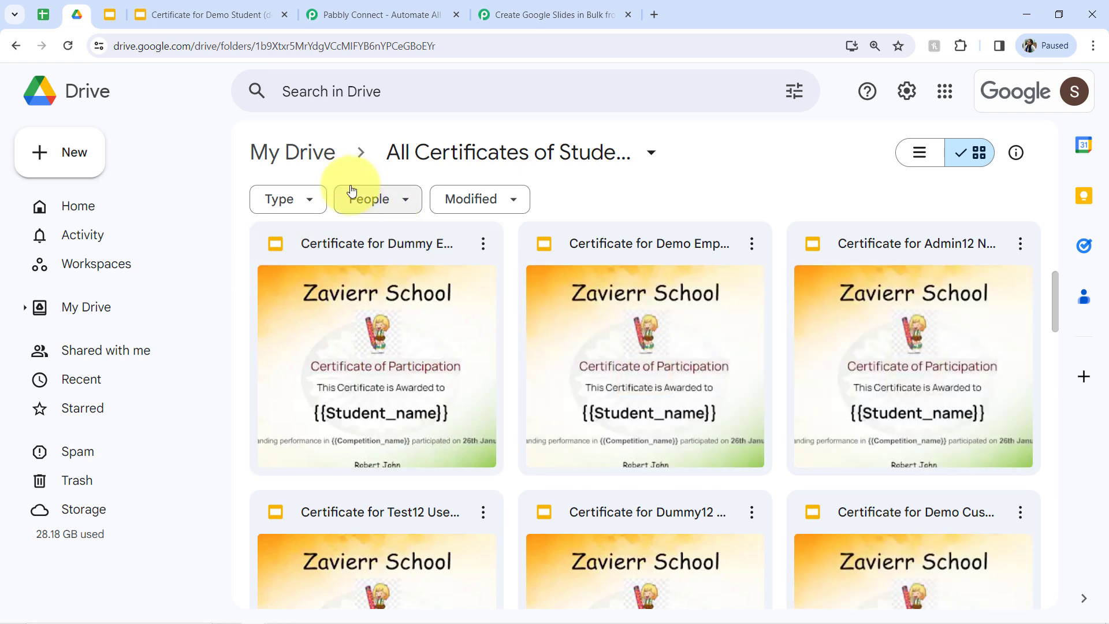
Close the extra Pabbly Connect tab and the generated student certificate tab, keeping the workflow open
click(508, 15)
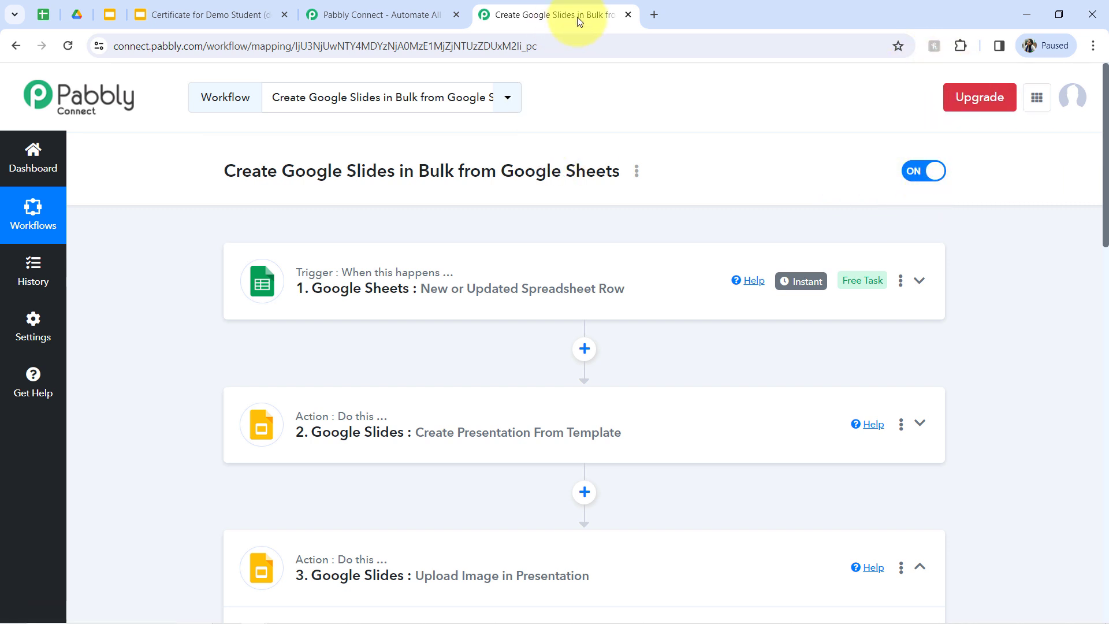
click(455, 17)
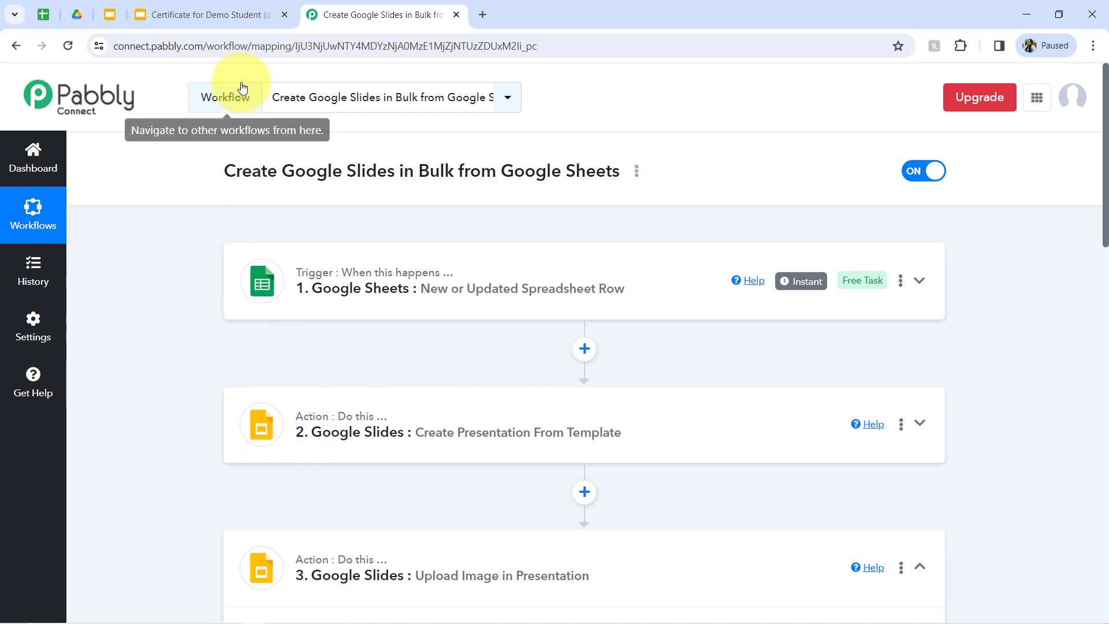
click(284, 15)
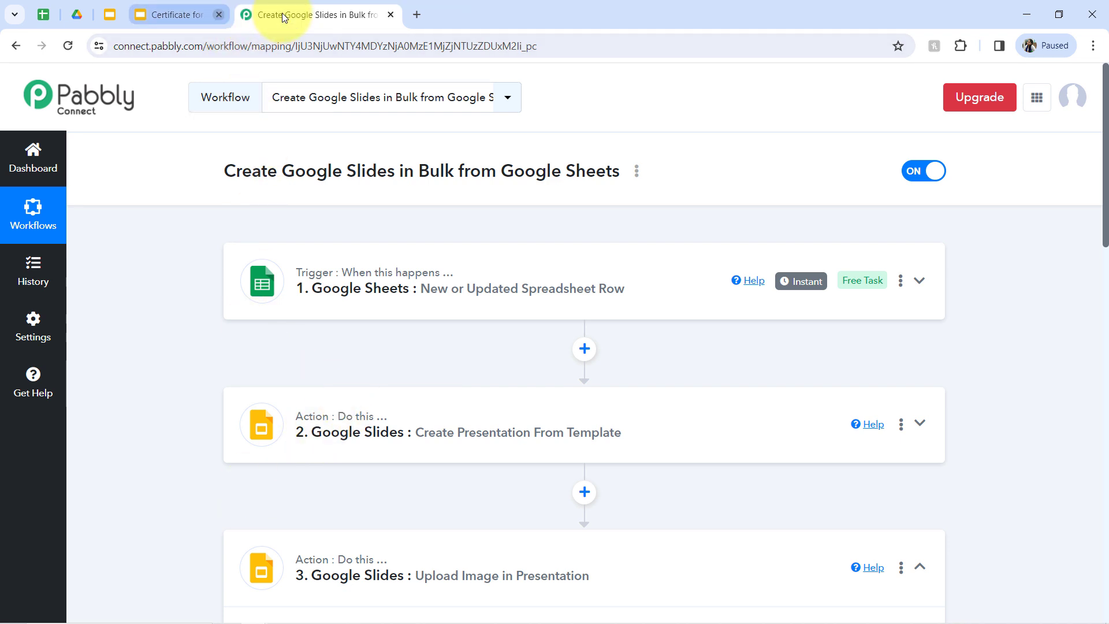
Close the pinned certificate template presentation, keeping the student spreadsheet, the Drive folder and the workflow open
click(76, 16)
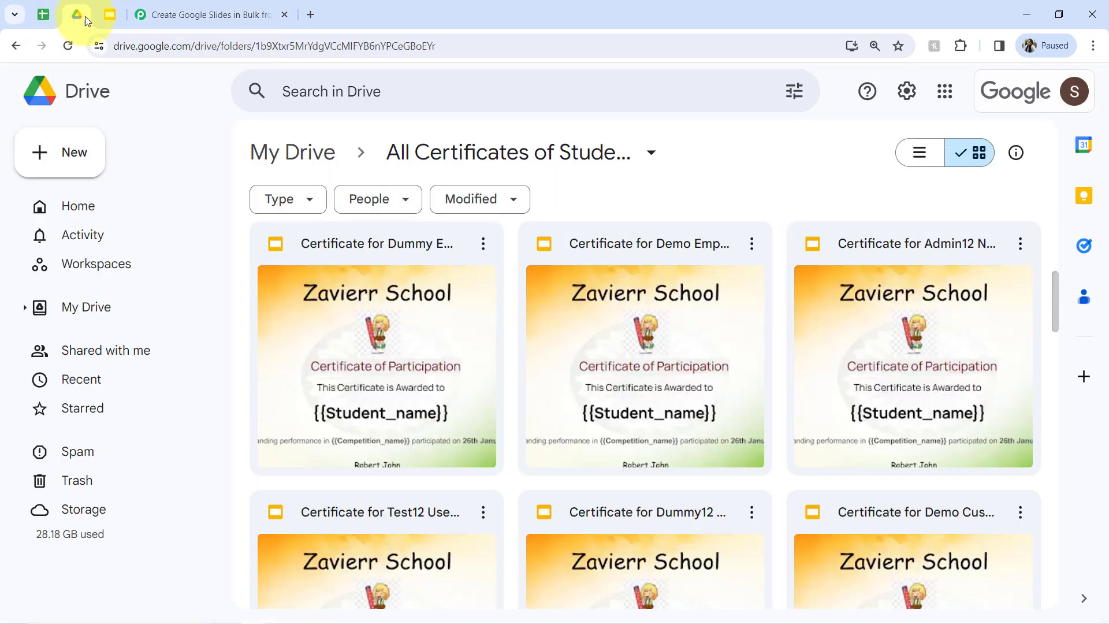
click(112, 16)
right_click(112, 17)
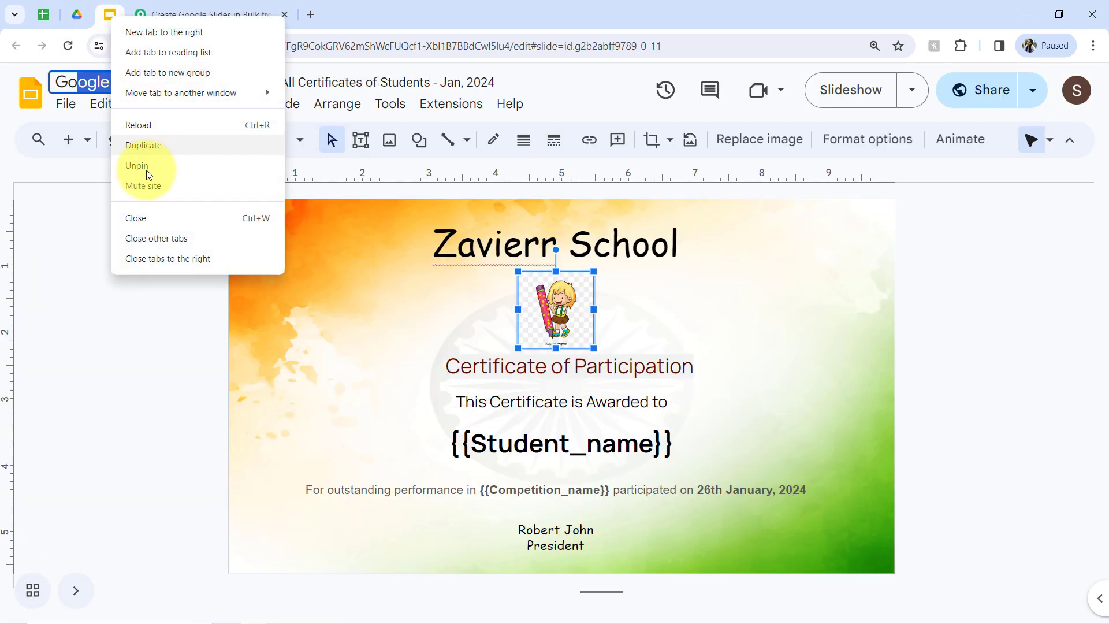
click(146, 217)
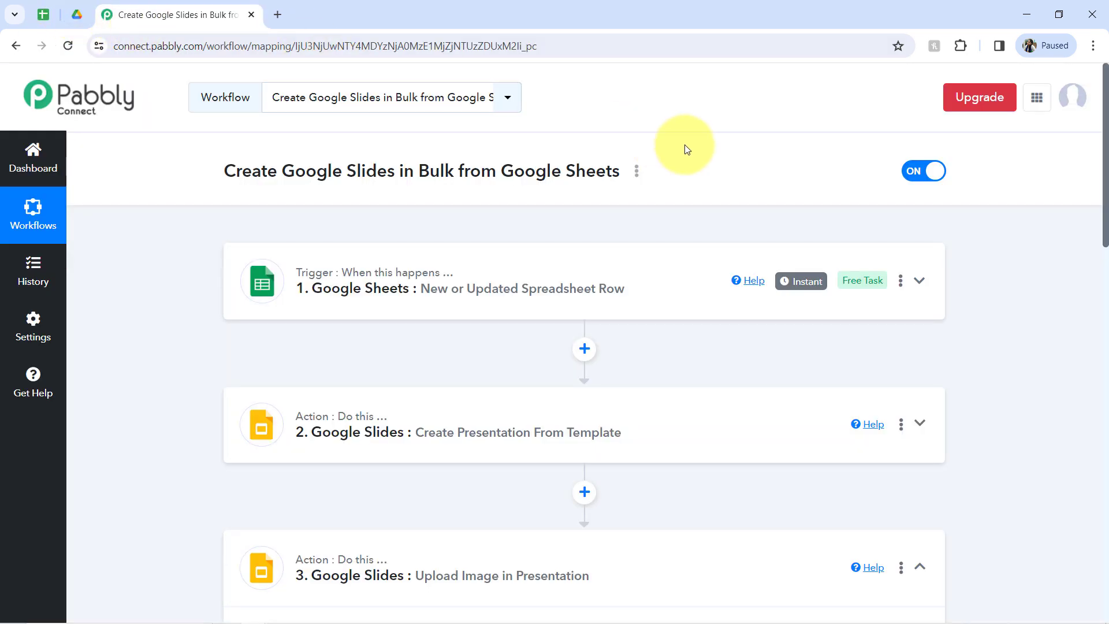
Copy the share link of the Create Google Slides in Bulk from Google Sheets workflow and close the sharing dialog
click(636, 172)
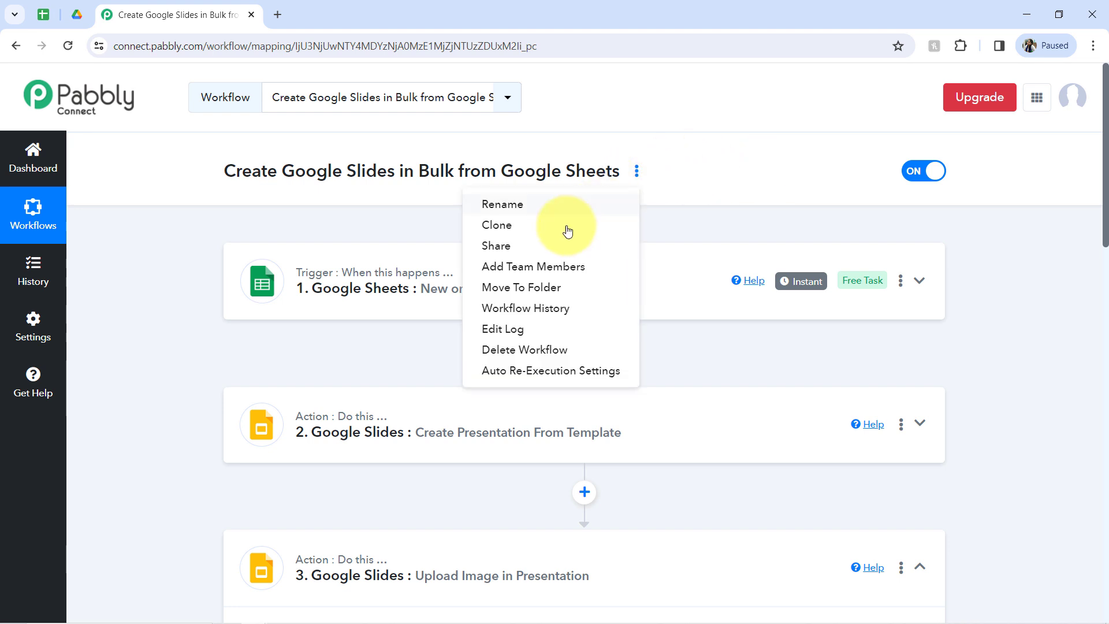
click(490, 244)
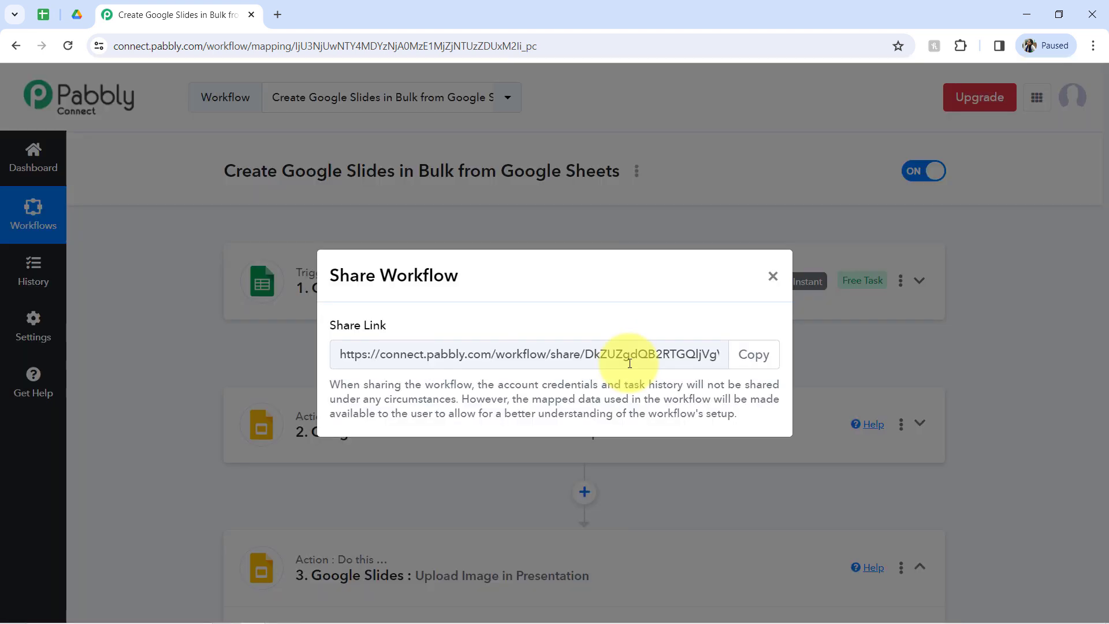
click(767, 365)
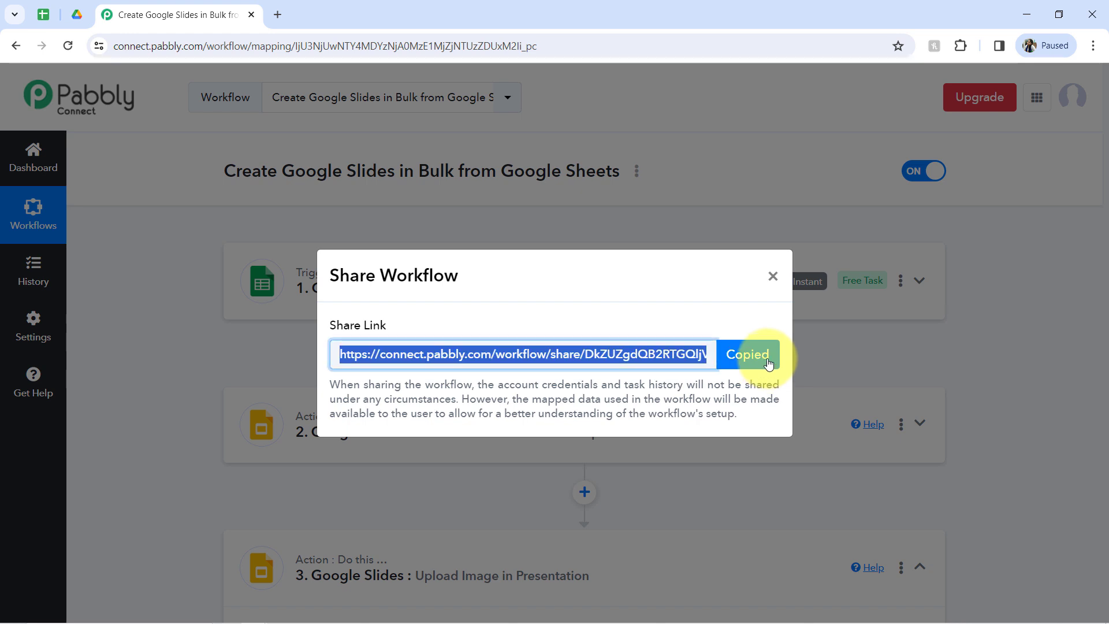
click(774, 276)
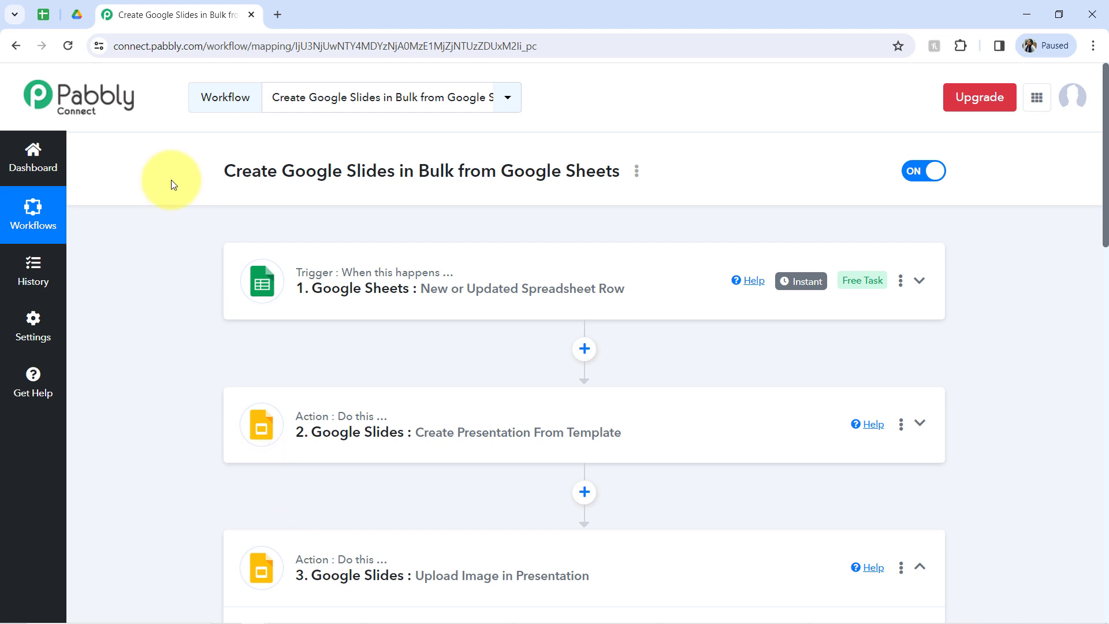
Close the Pabbly Connect workflow, then review the All Student Data sheet and the student certificates folder in Google Drive
click(250, 15)
click(42, 16)
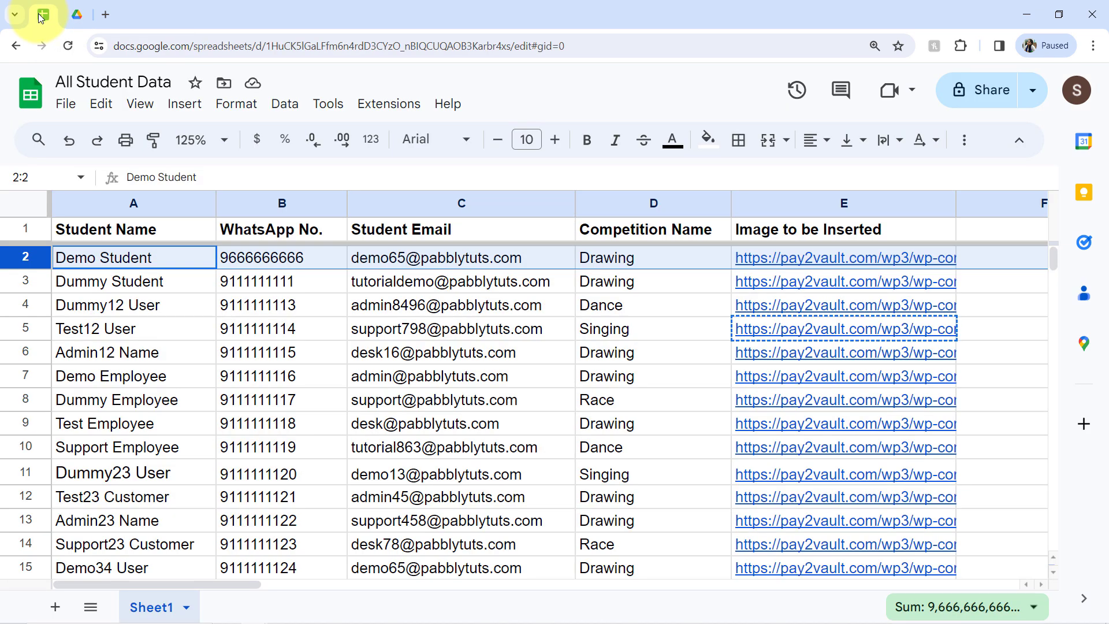
click(179, 328)
click(75, 17)
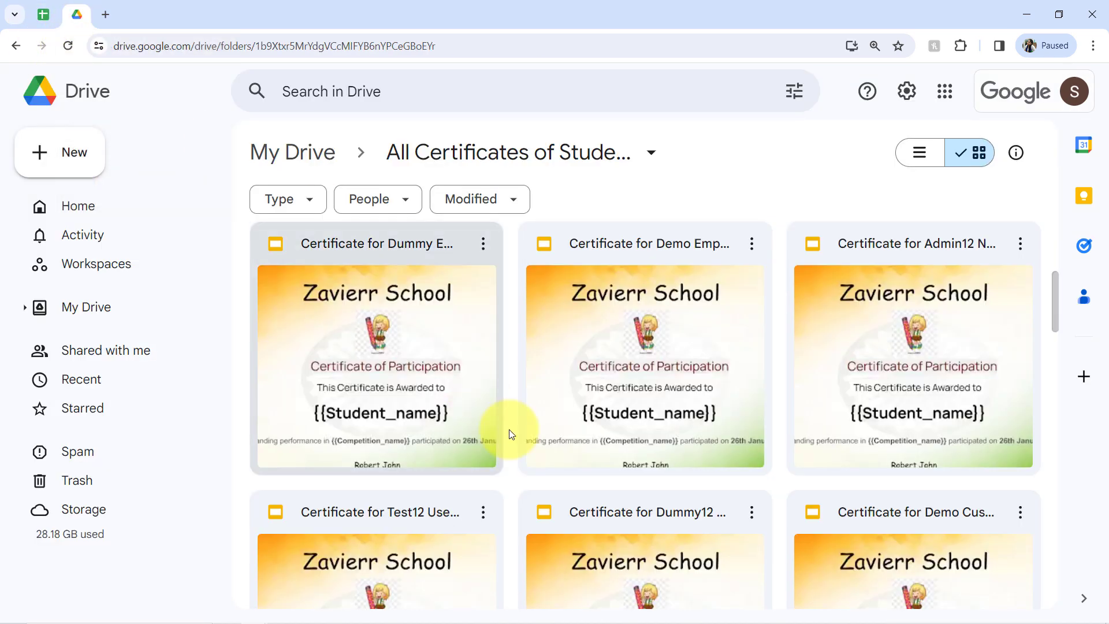